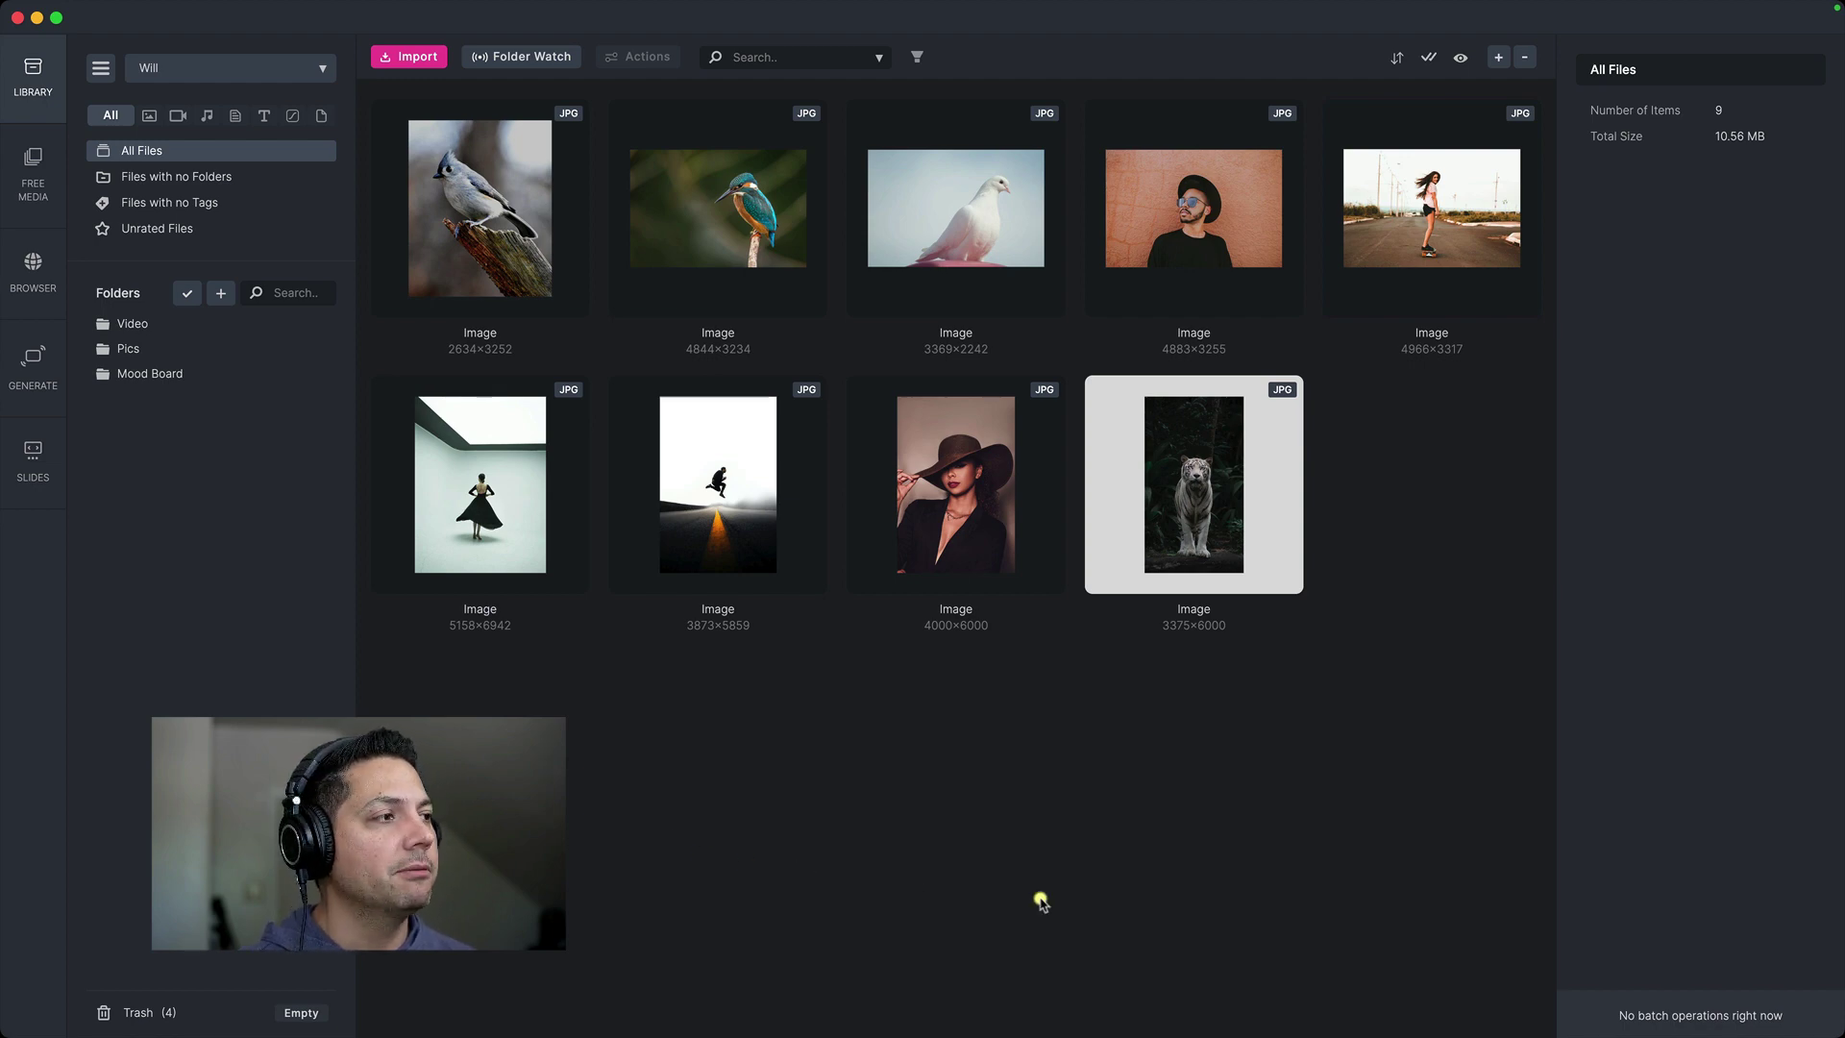
# Open the skateboarder photo, enable Background removal, and download the 123Mb AI models.
pyautogui.doubleClick(1420, 237)
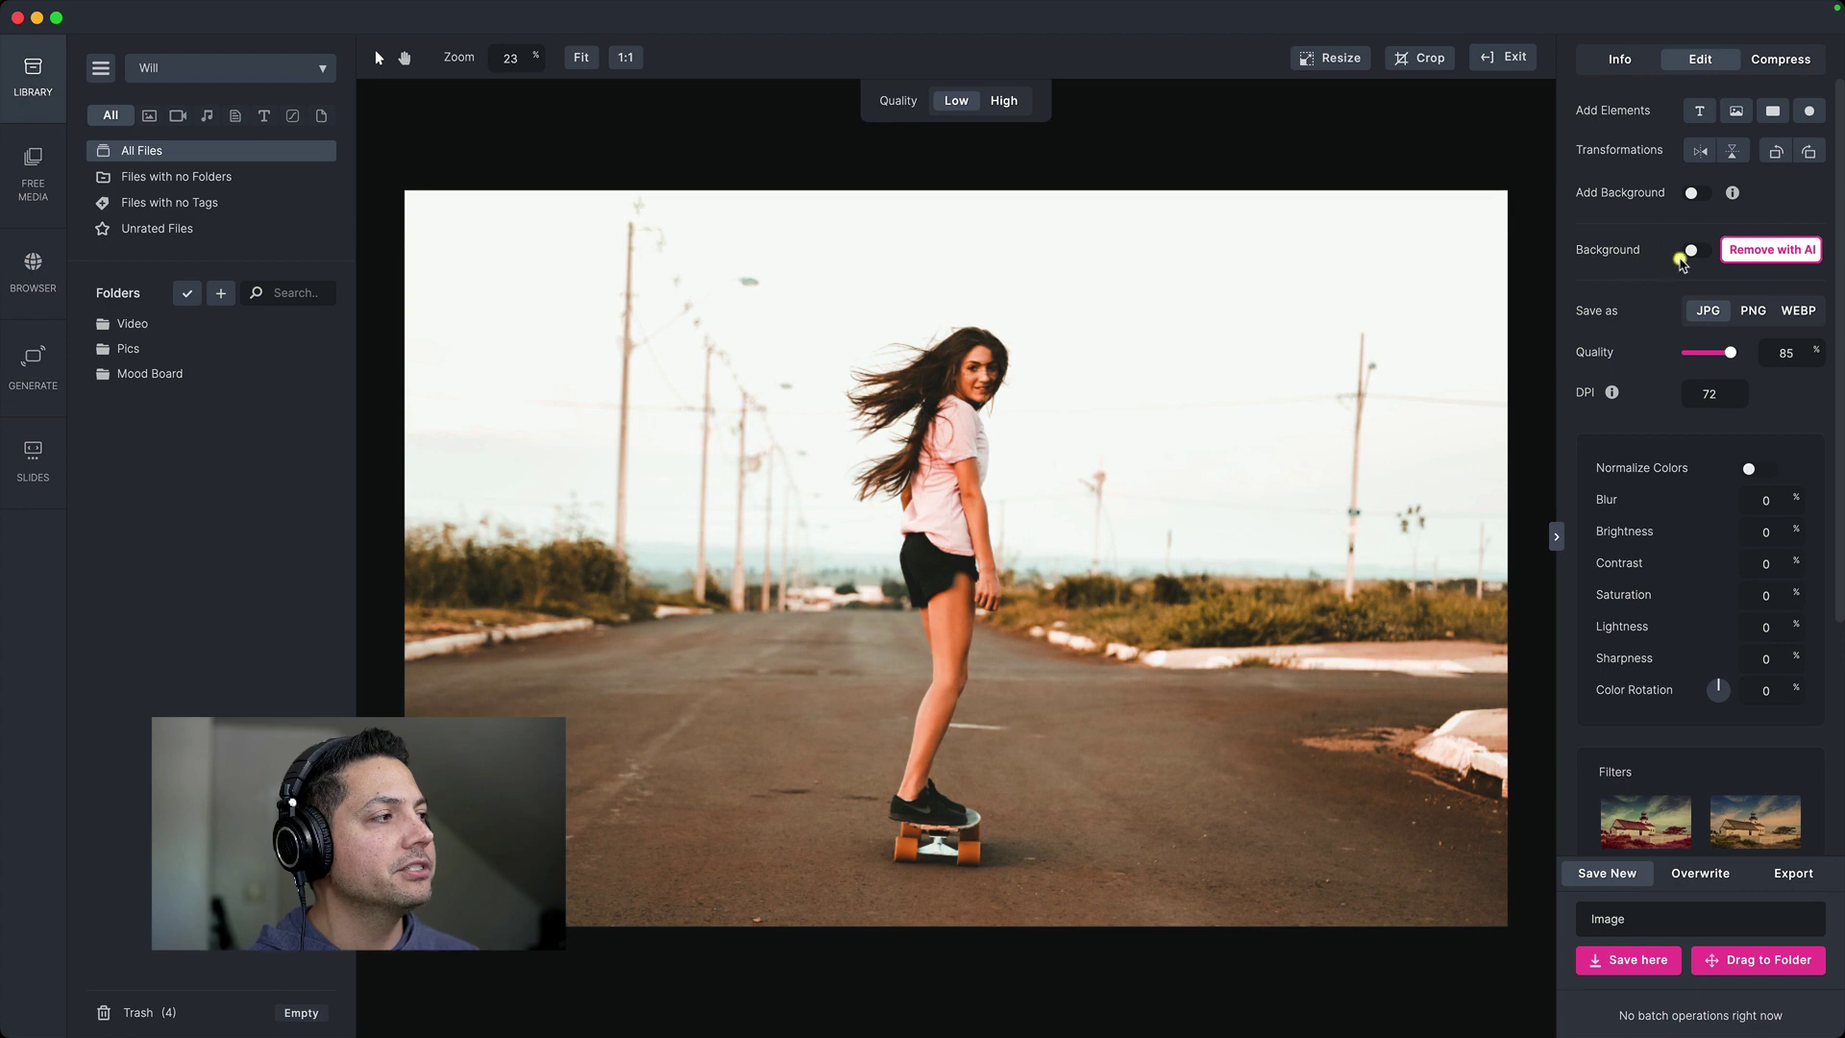
pyautogui.click(1688, 252)
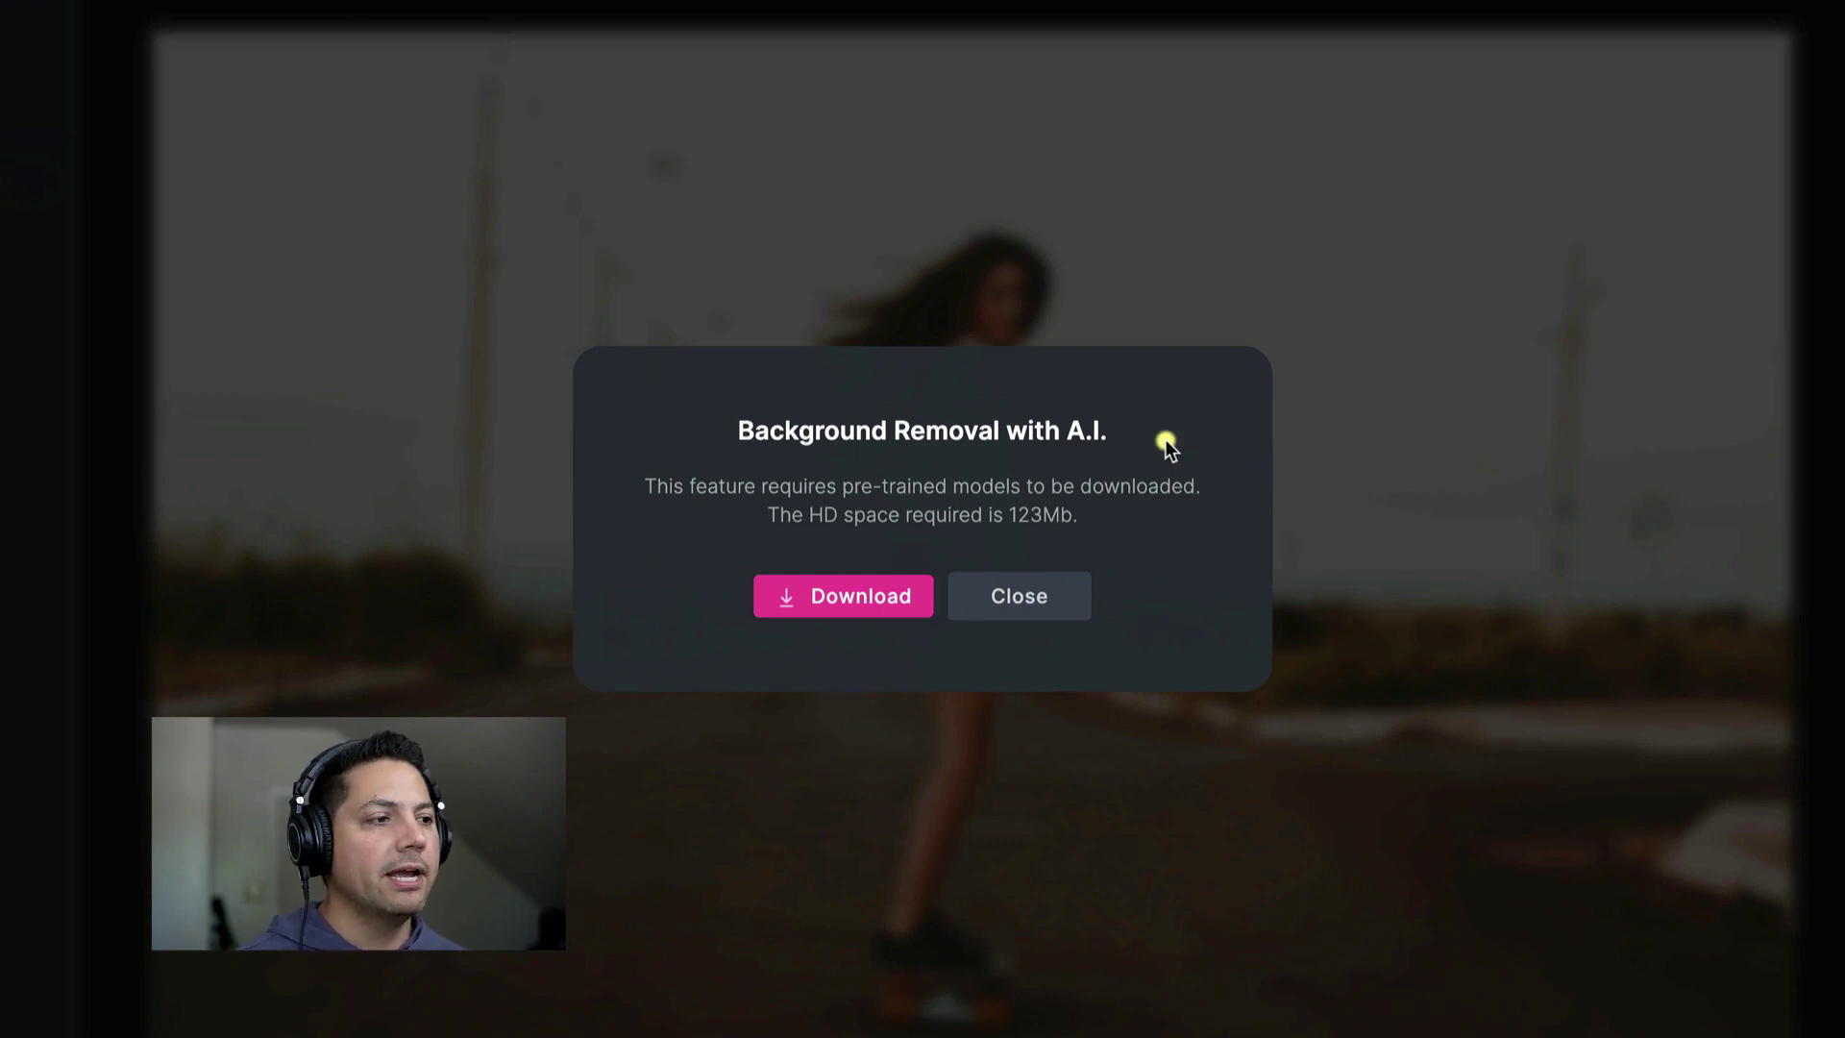
pyautogui.click(826, 593)
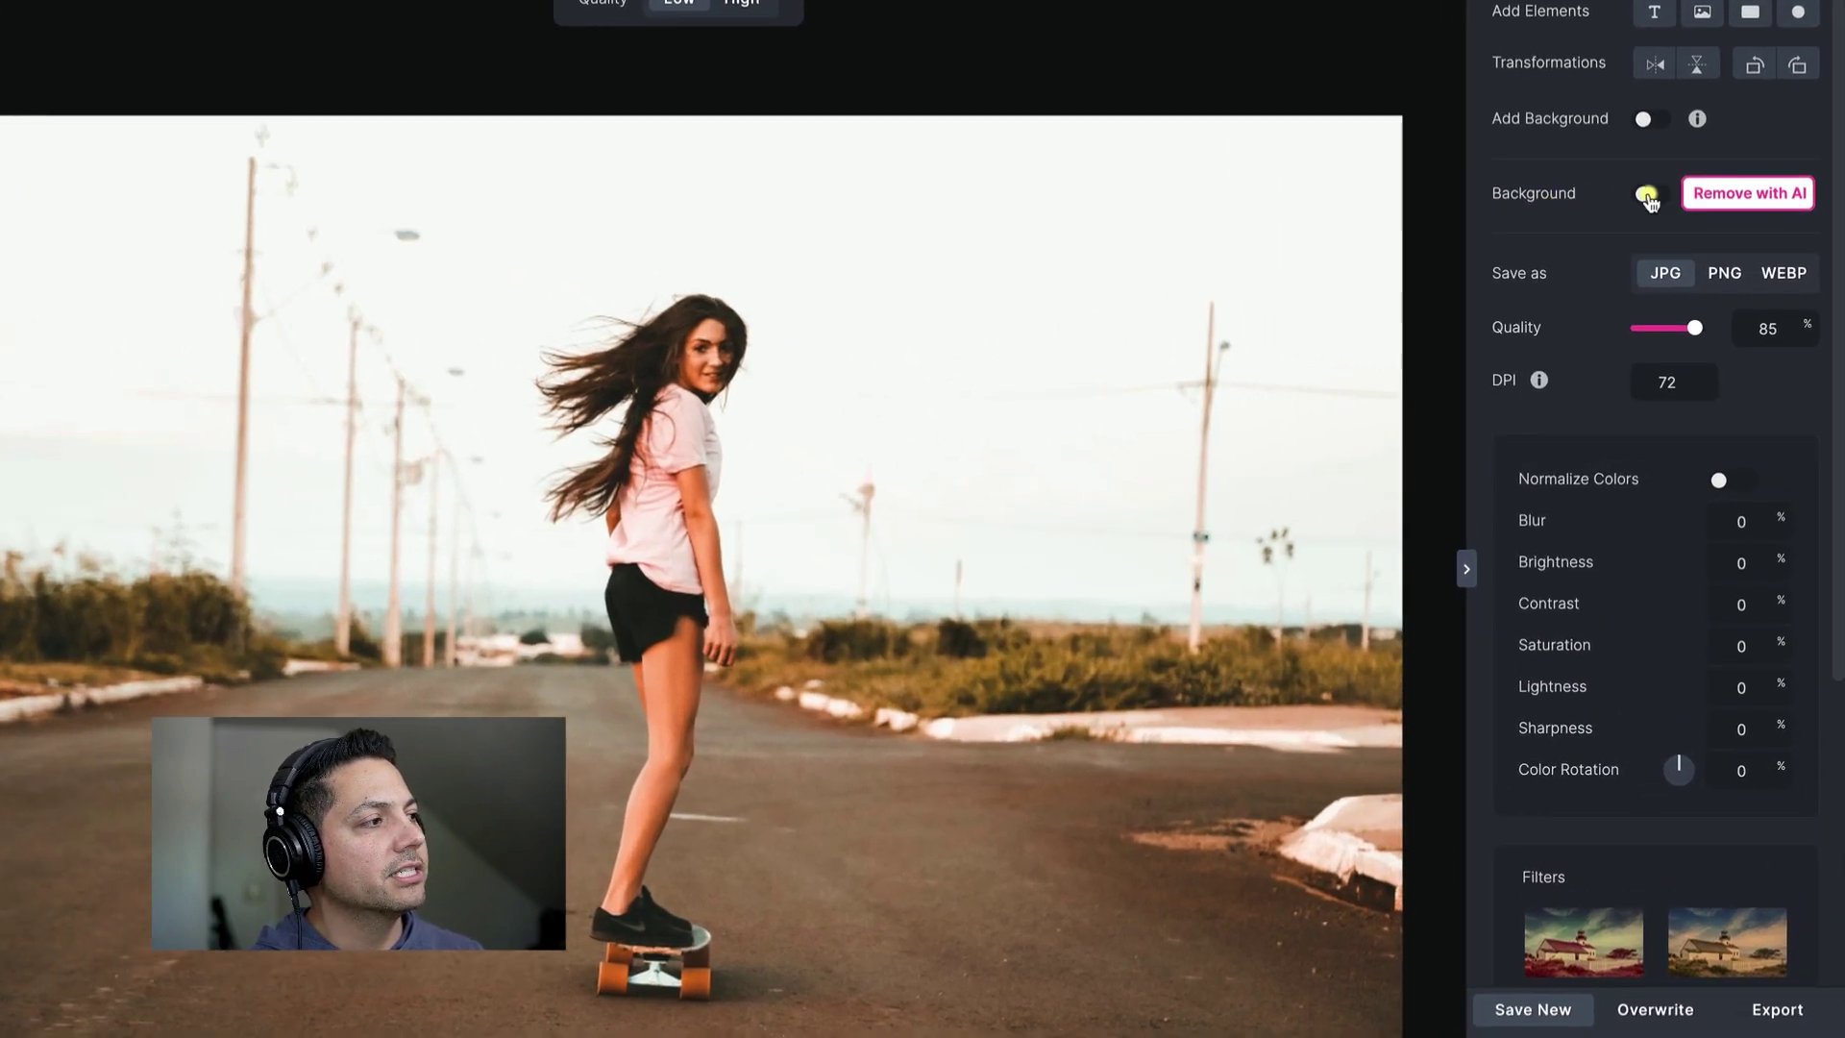
# Remove the skater photo's background and save the cutout as a new PNG 'Skater No BG'.
pyautogui.click(1646, 196)
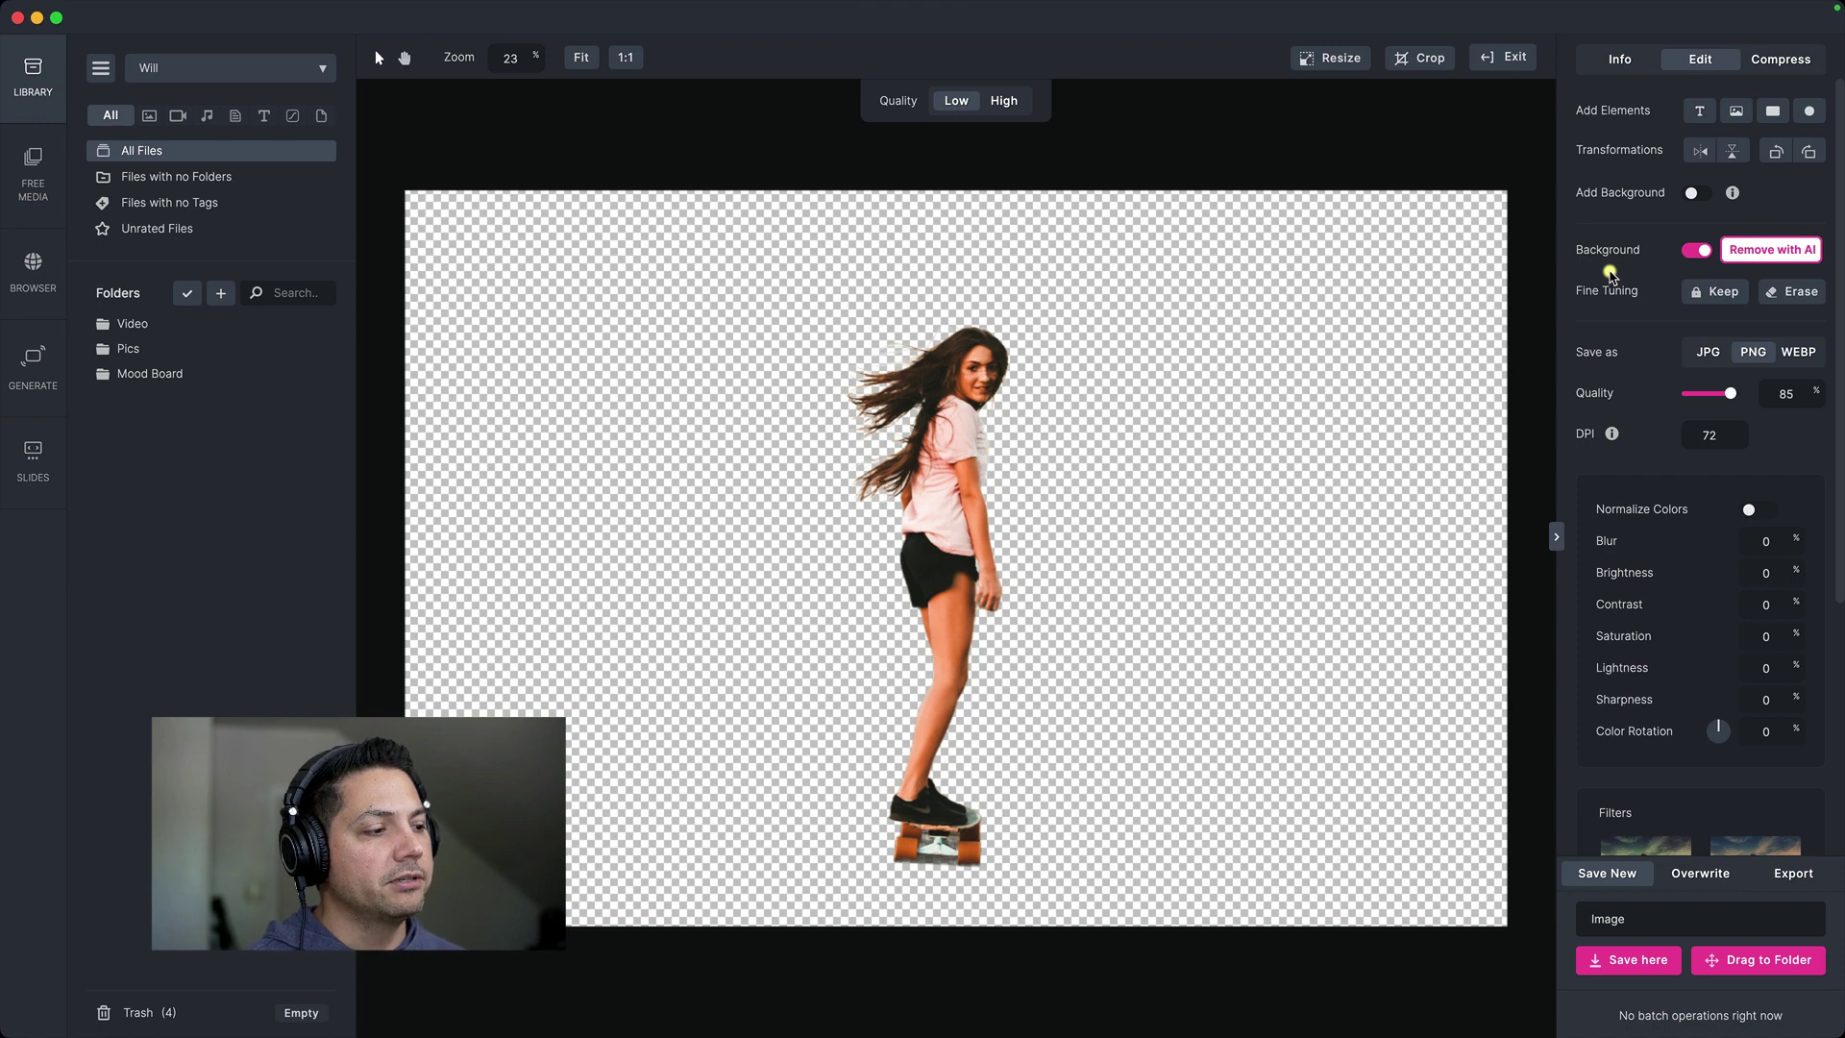
pyautogui.doubleClick(1621, 919)
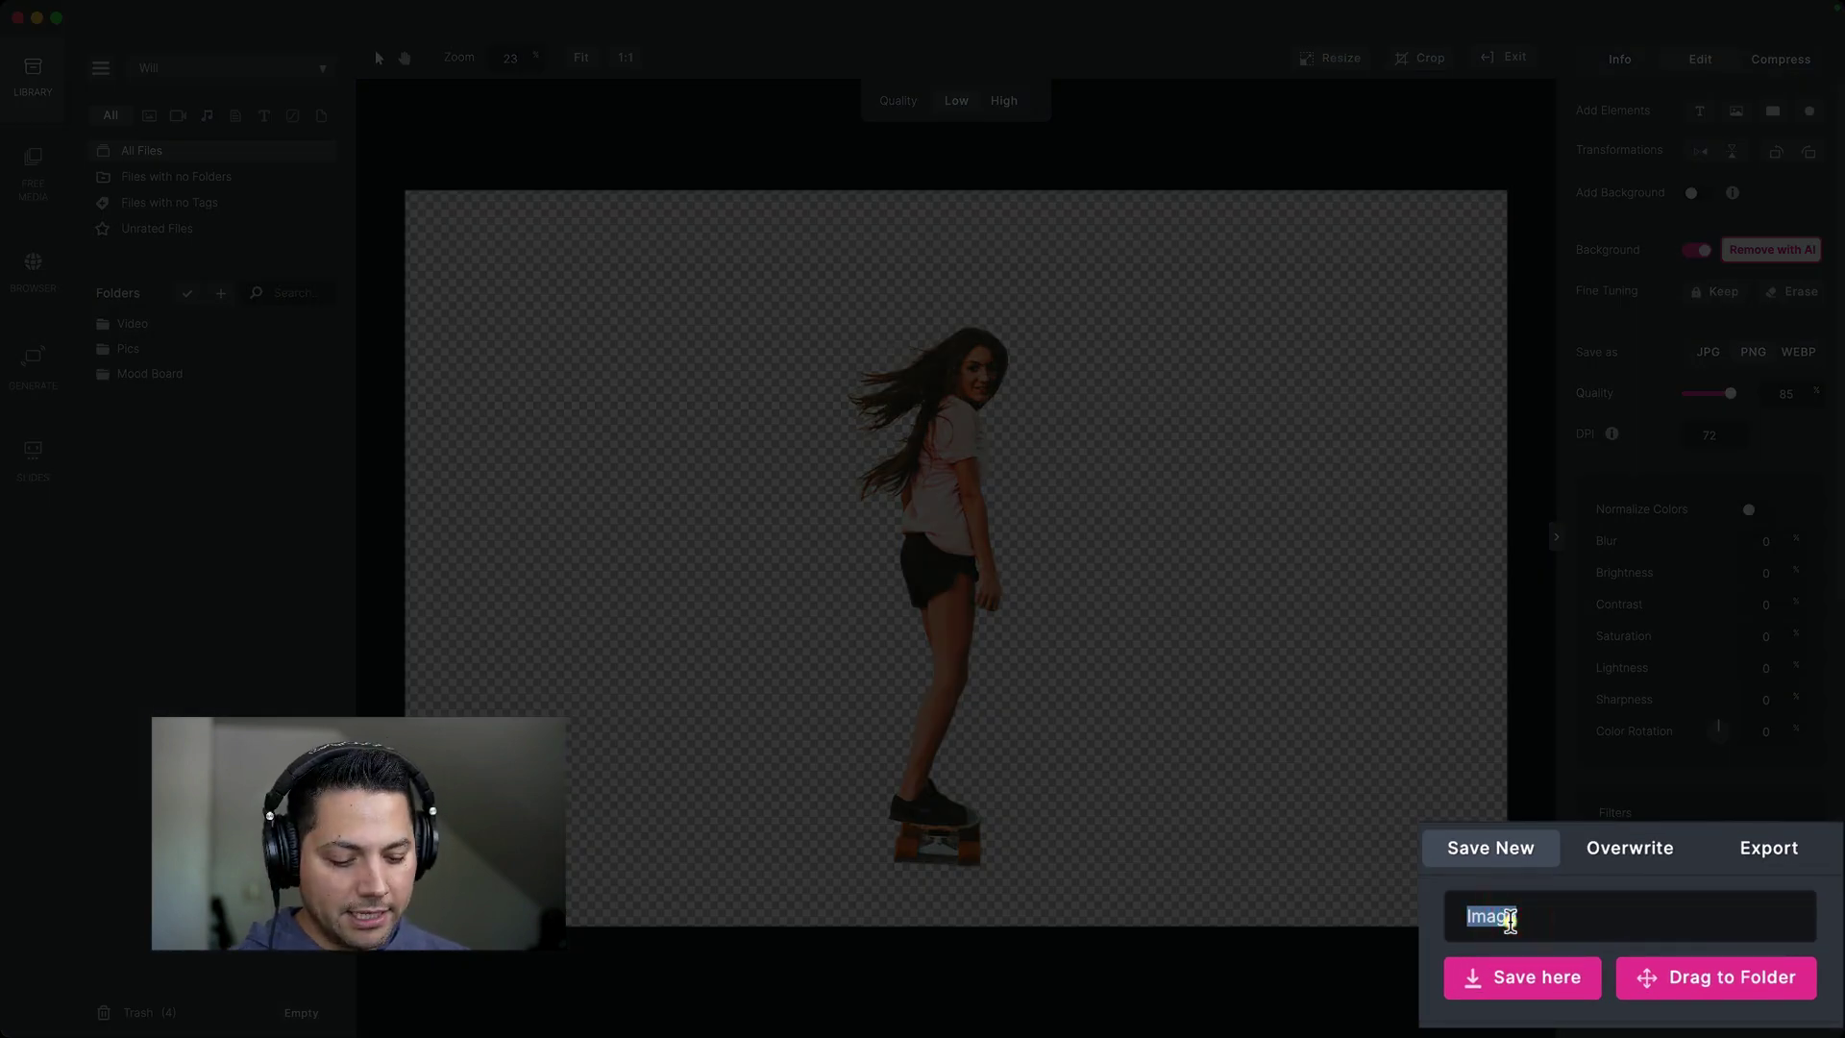
pyautogui.write('Skater No BG')
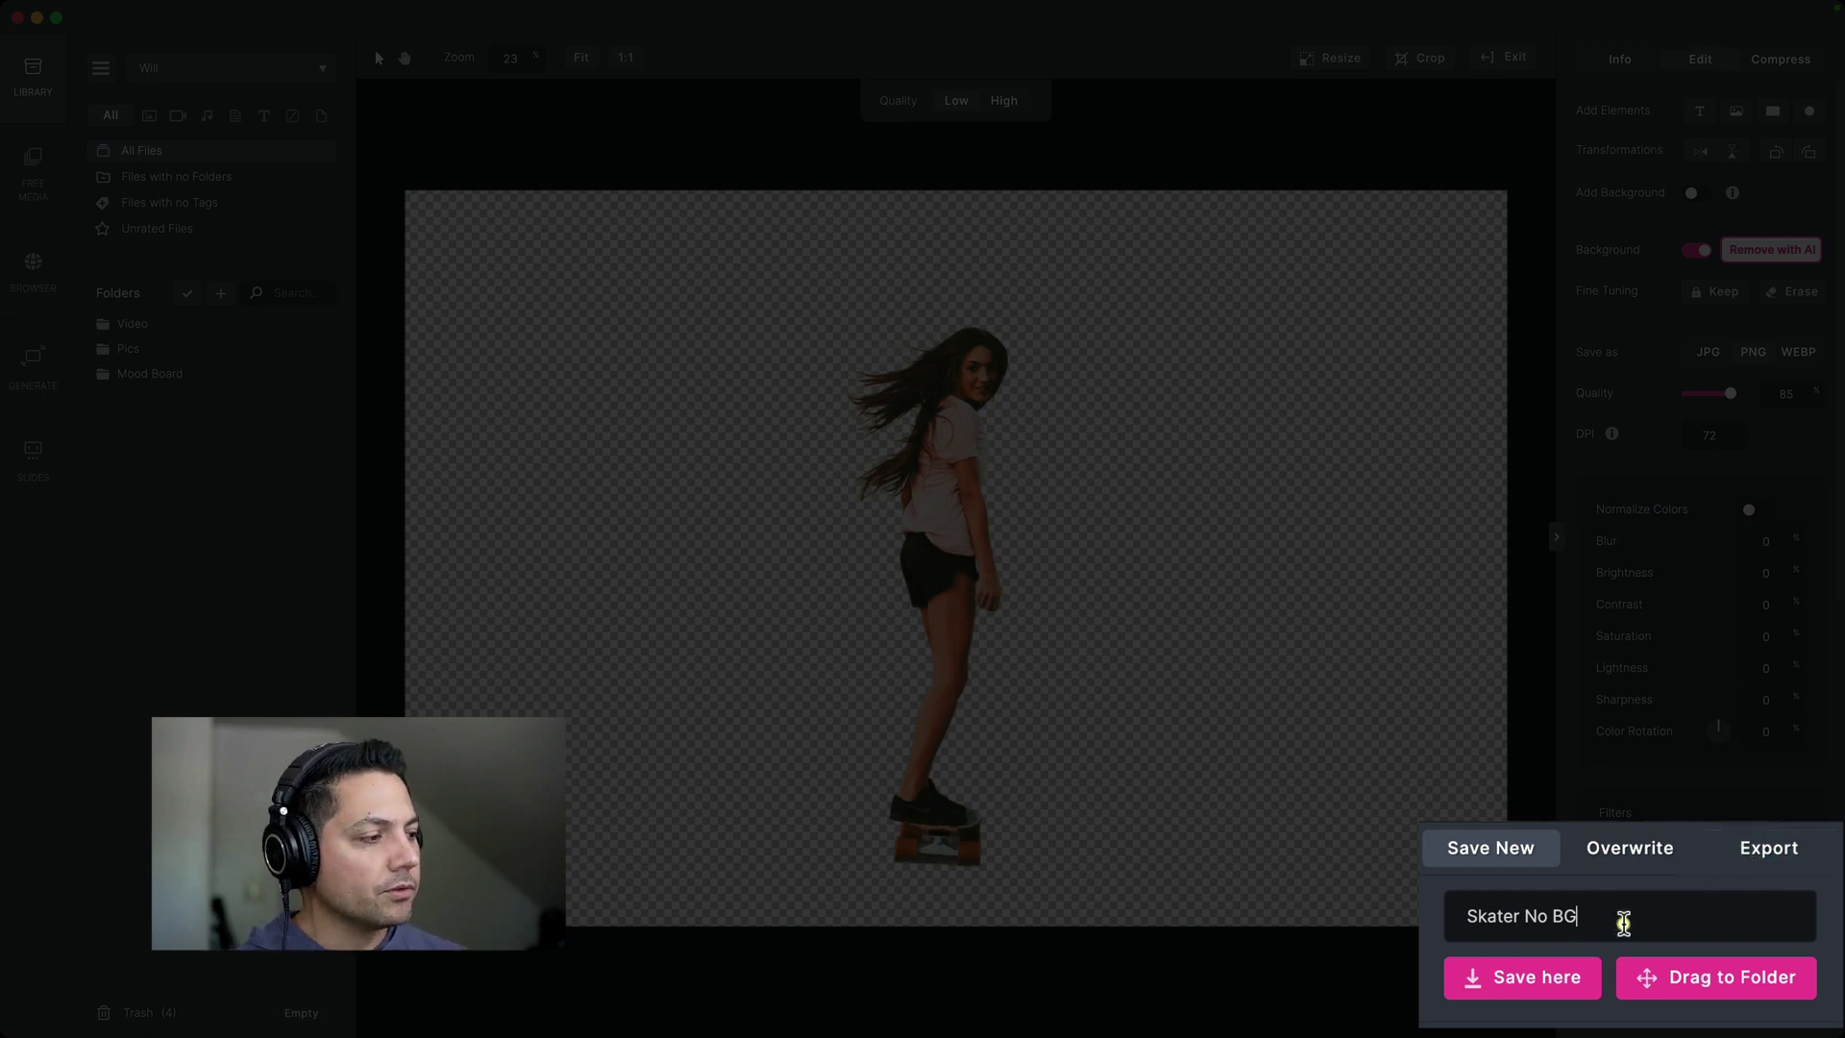
pyautogui.click(1536, 984)
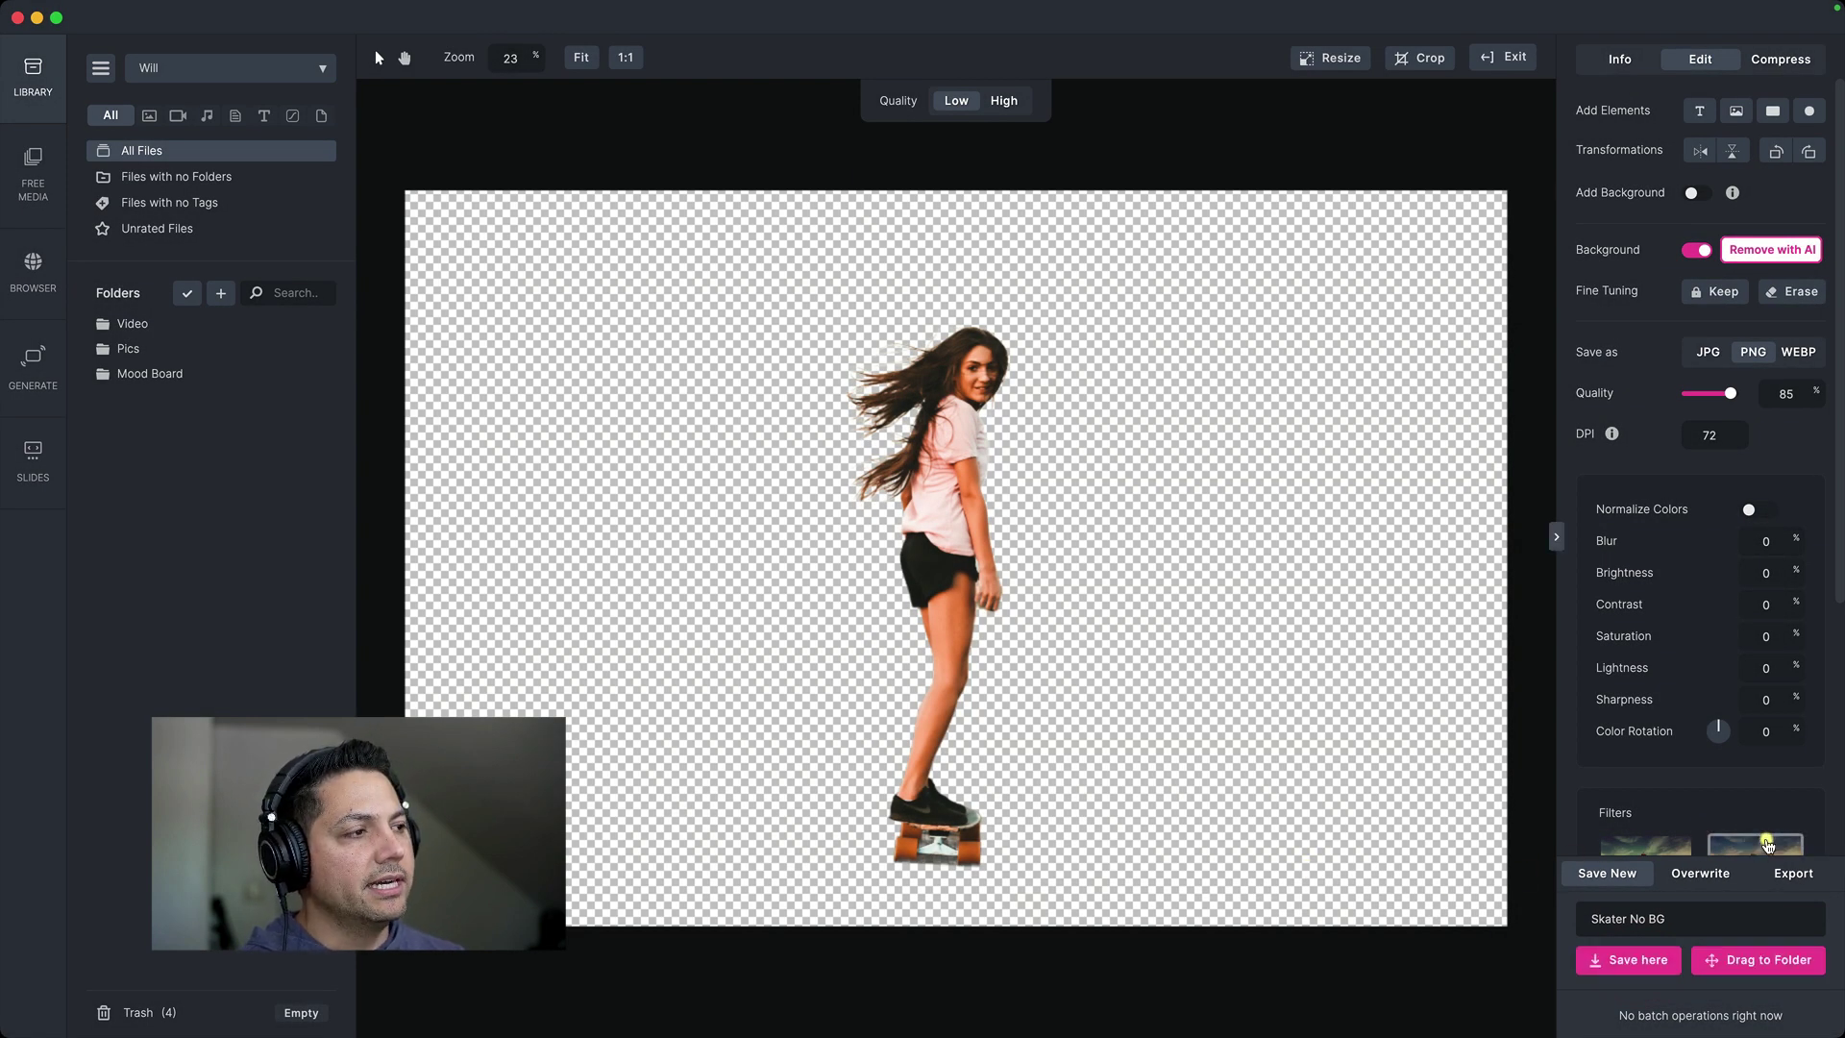
pyautogui.click(1502, 57)
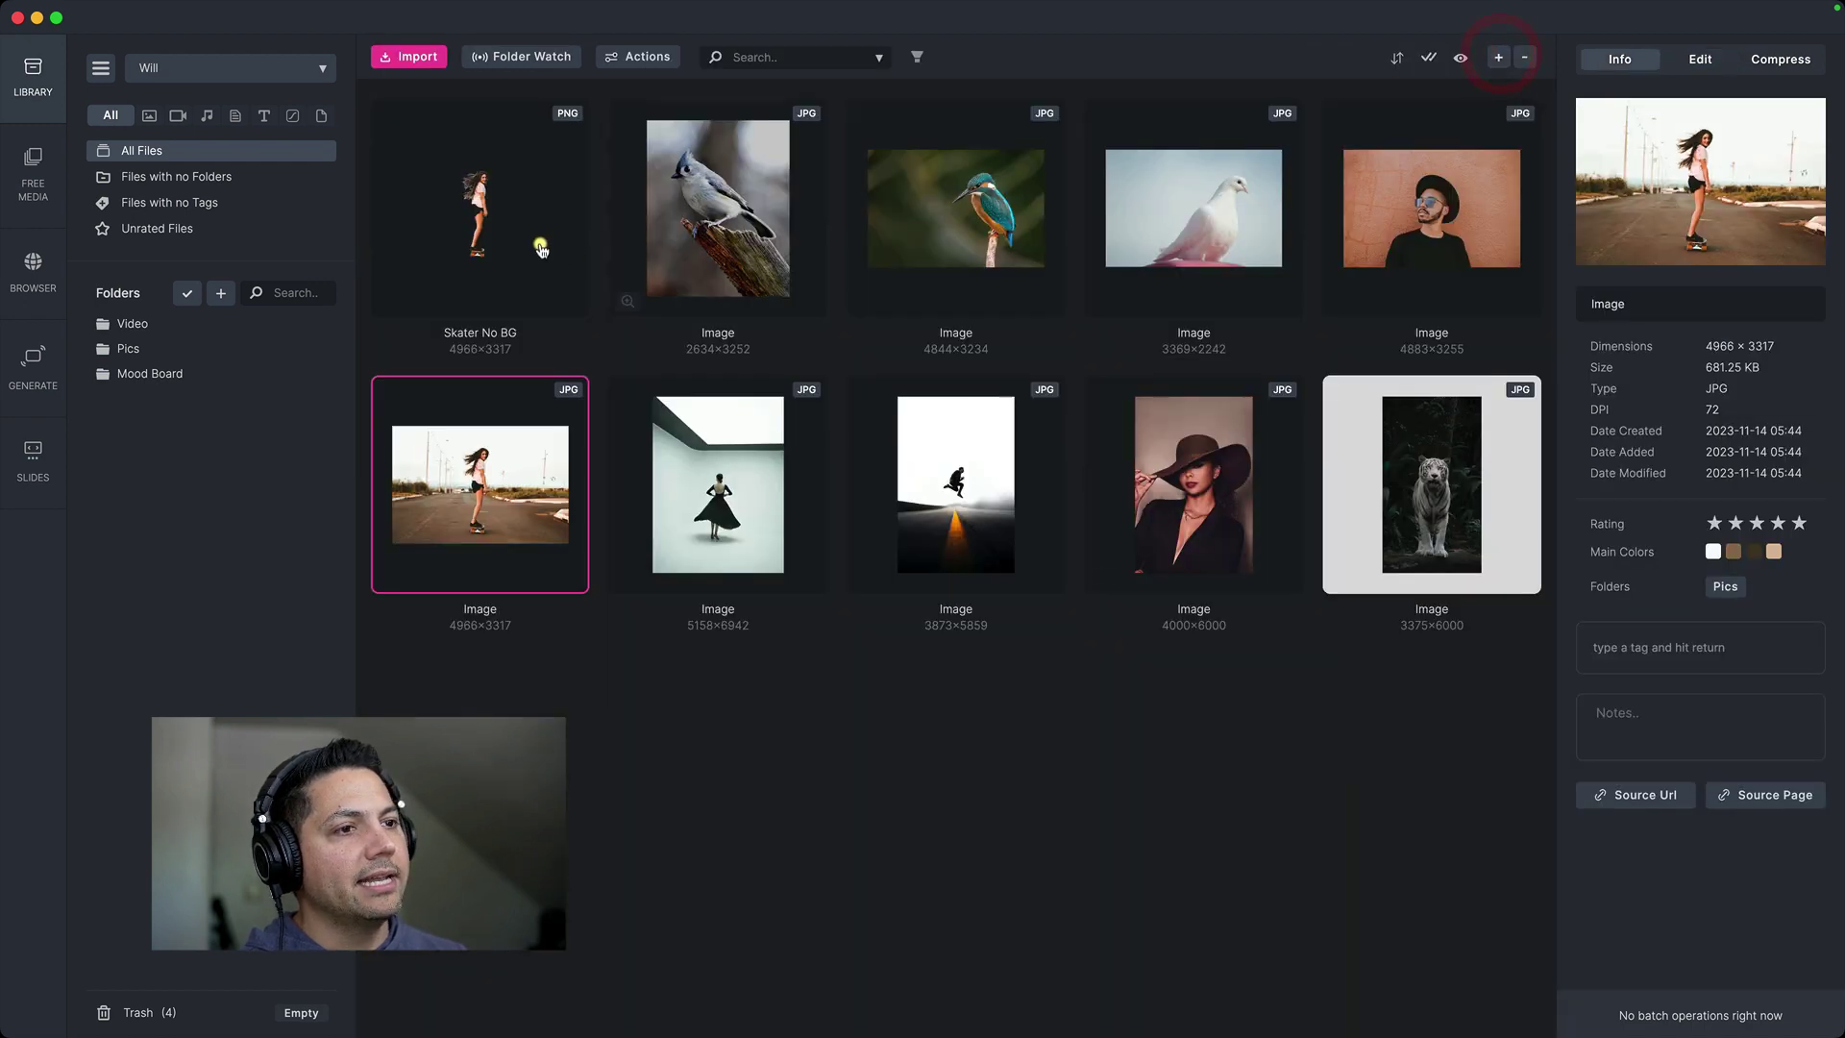
pyautogui.doubleClick(505, 217)
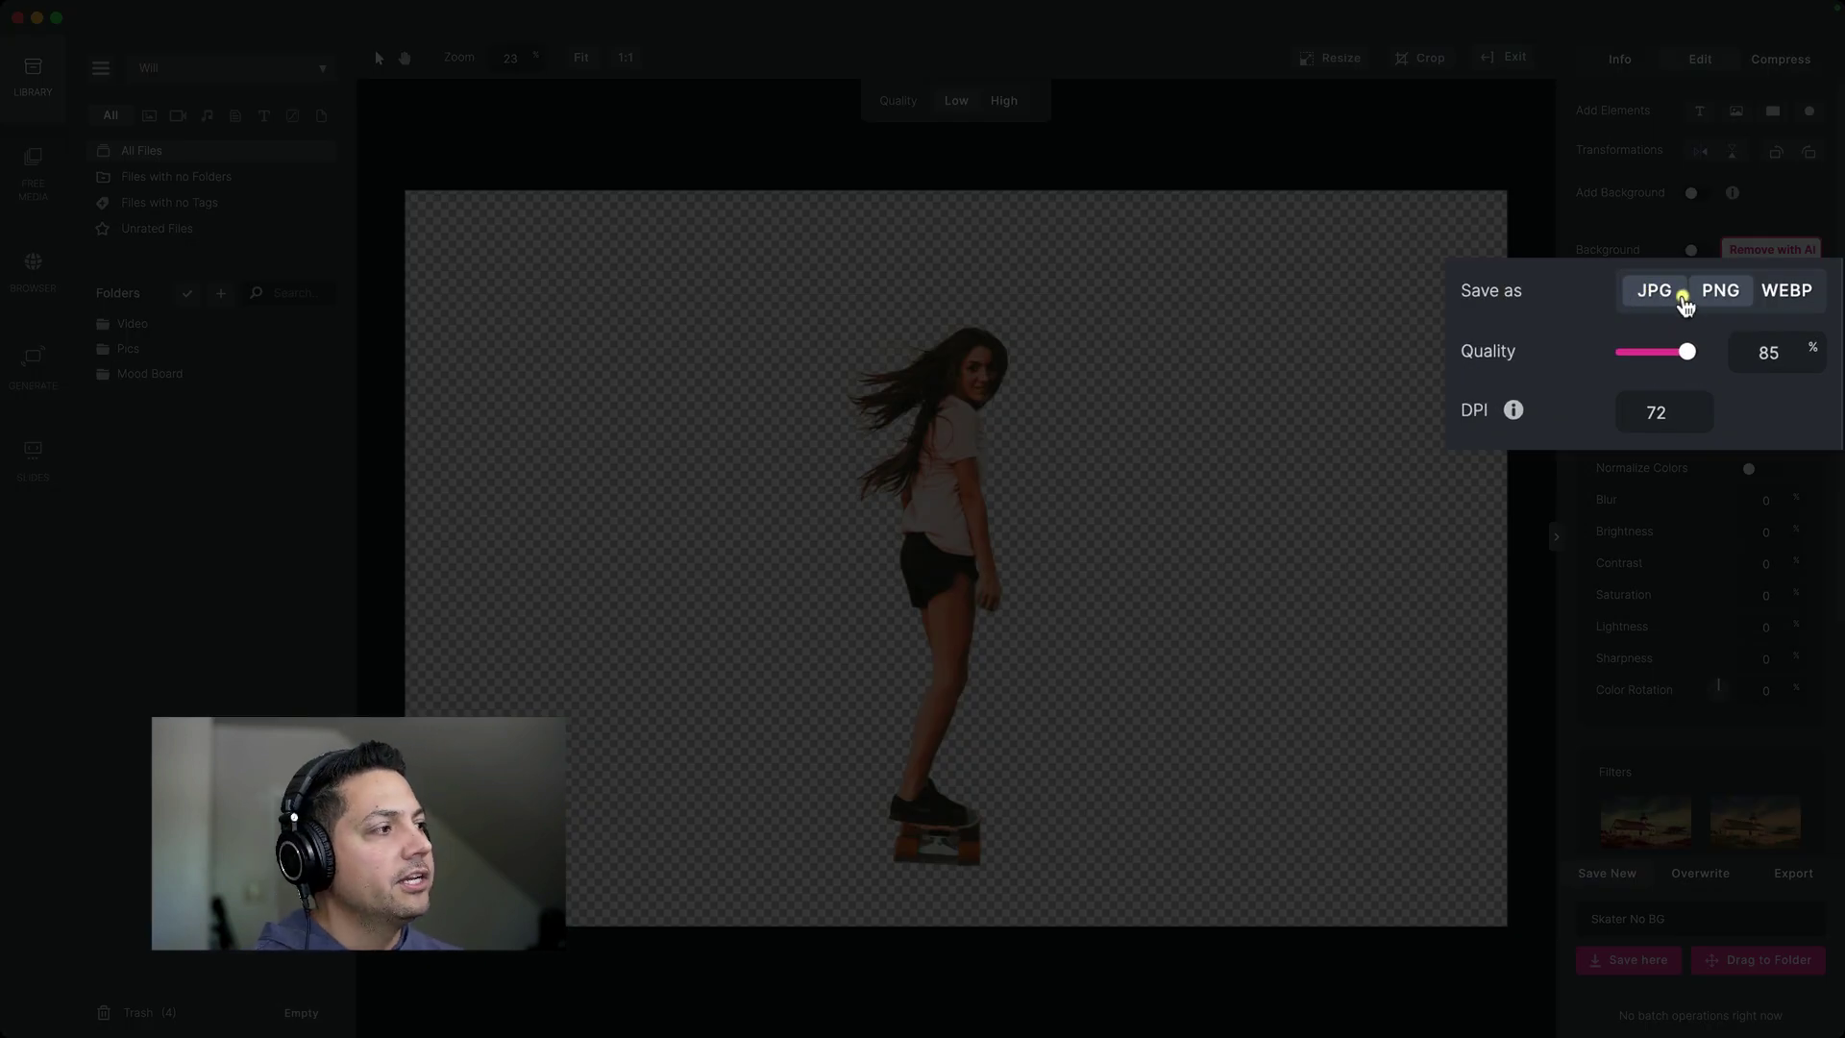
pyautogui.click(1706, 303)
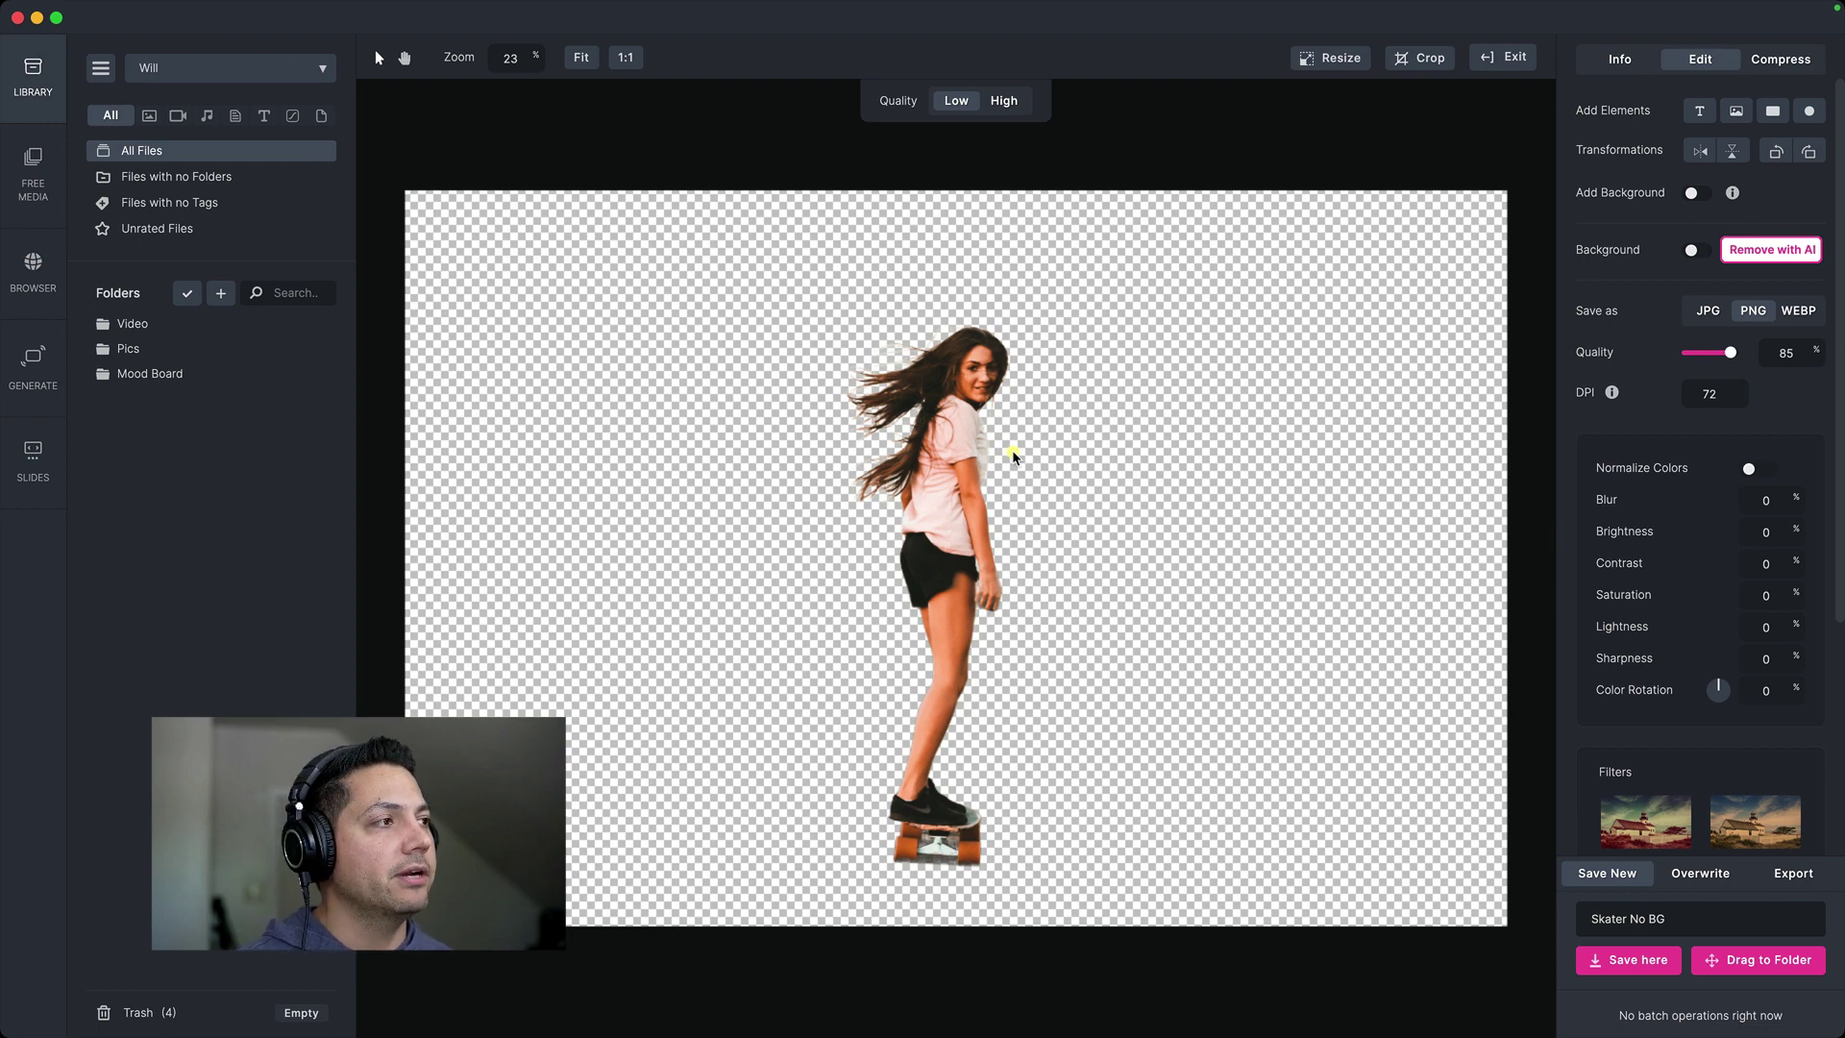
pyautogui.click(1503, 58)
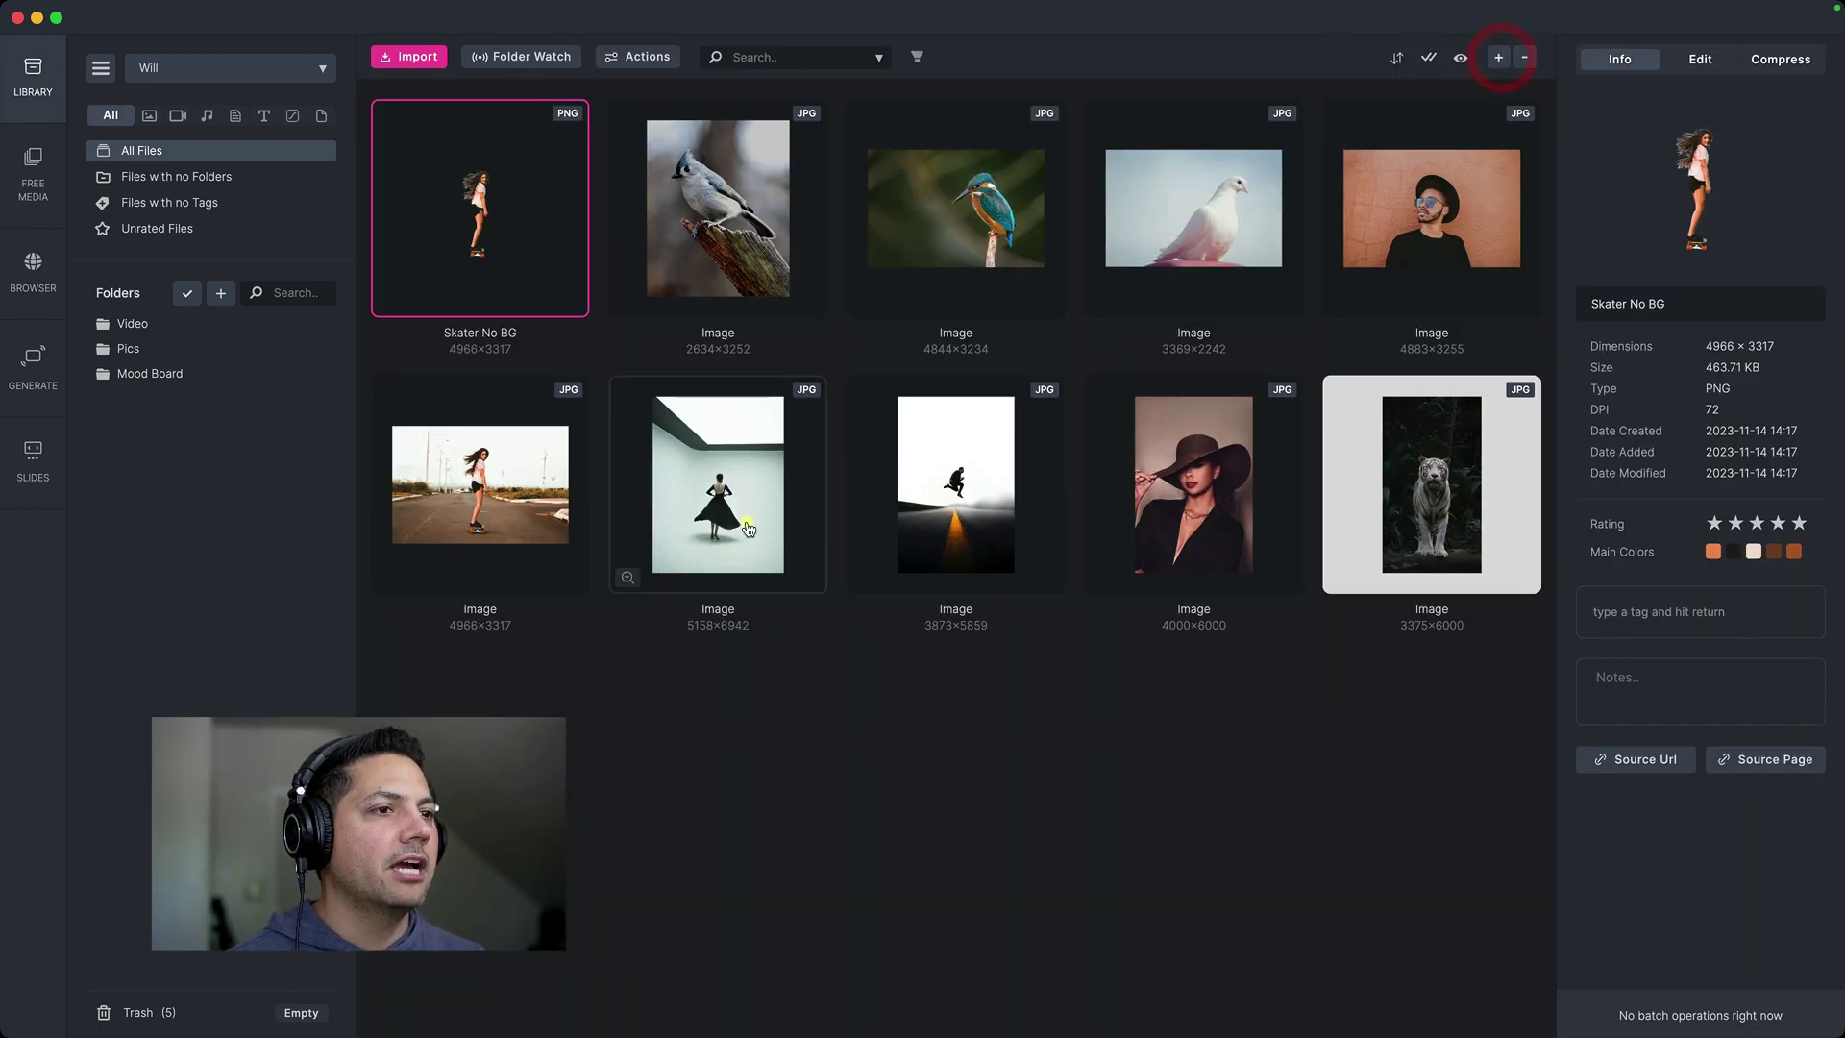
# Open the kingfisher photo and switch on AI background removal.
pyautogui.doubleClick(922, 216)
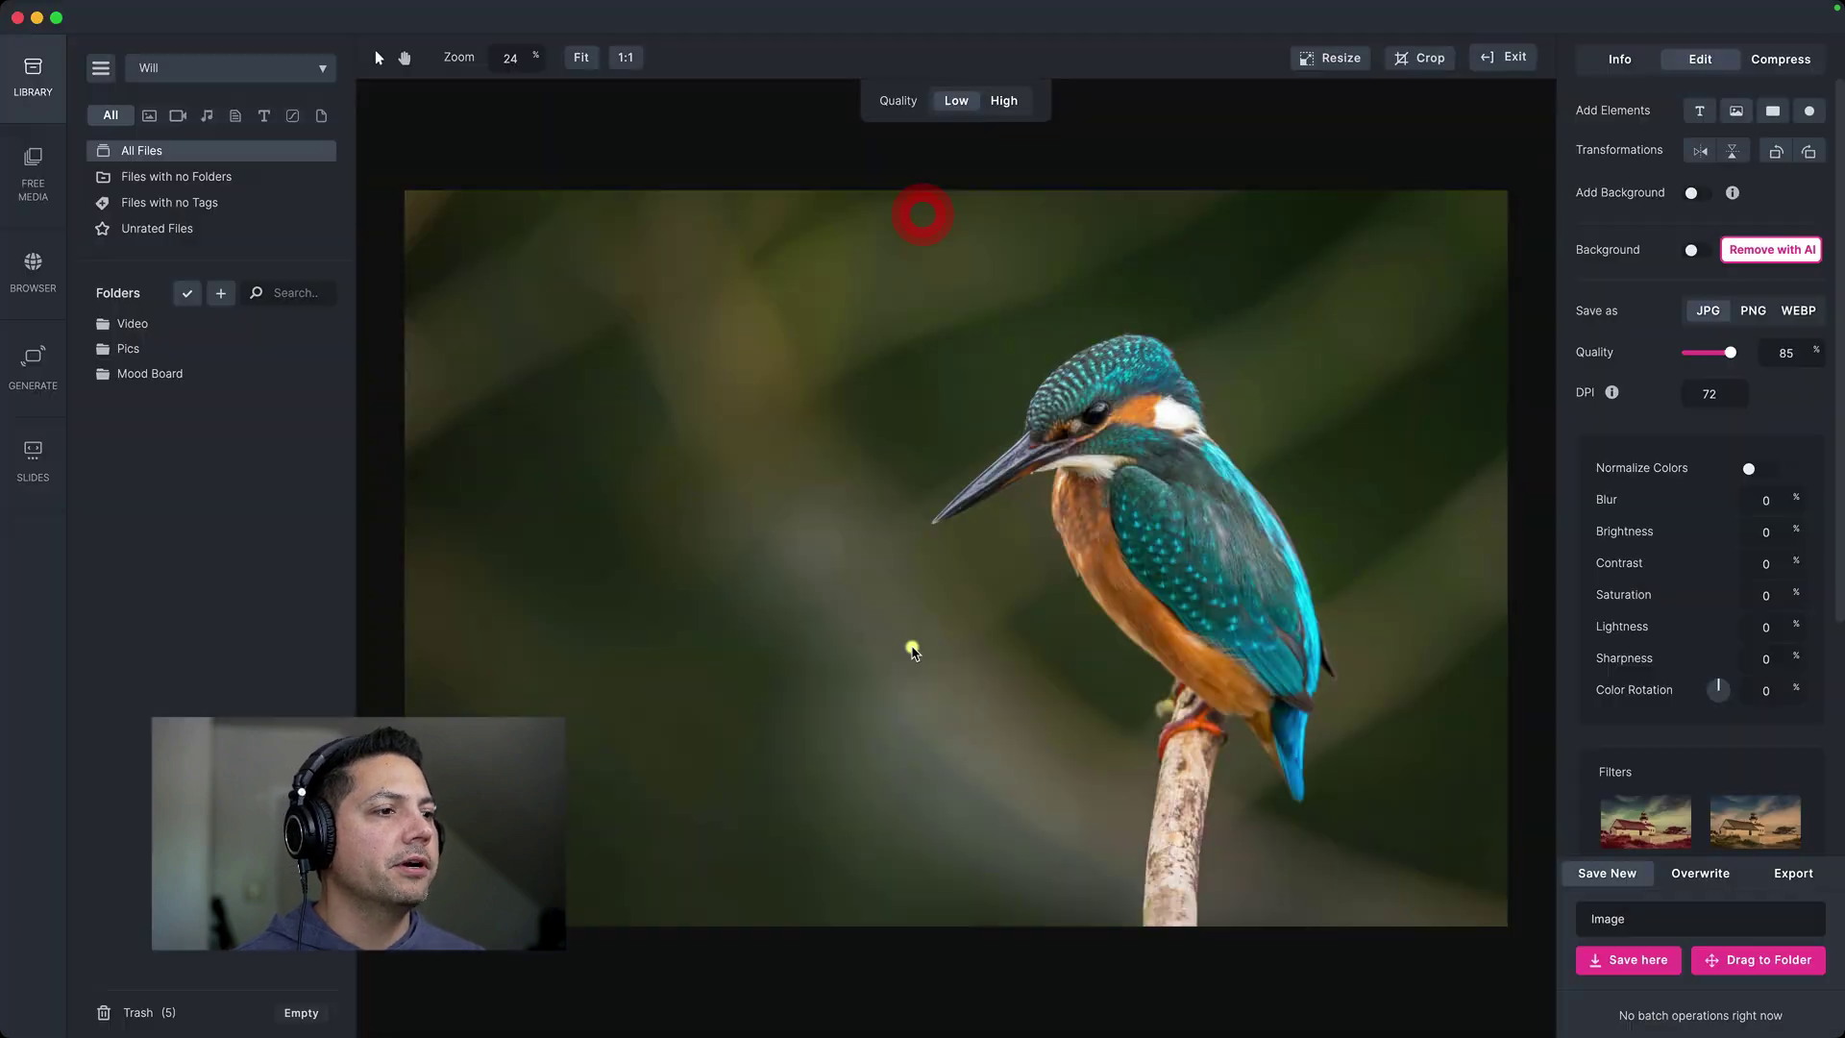
pyautogui.click(1694, 251)
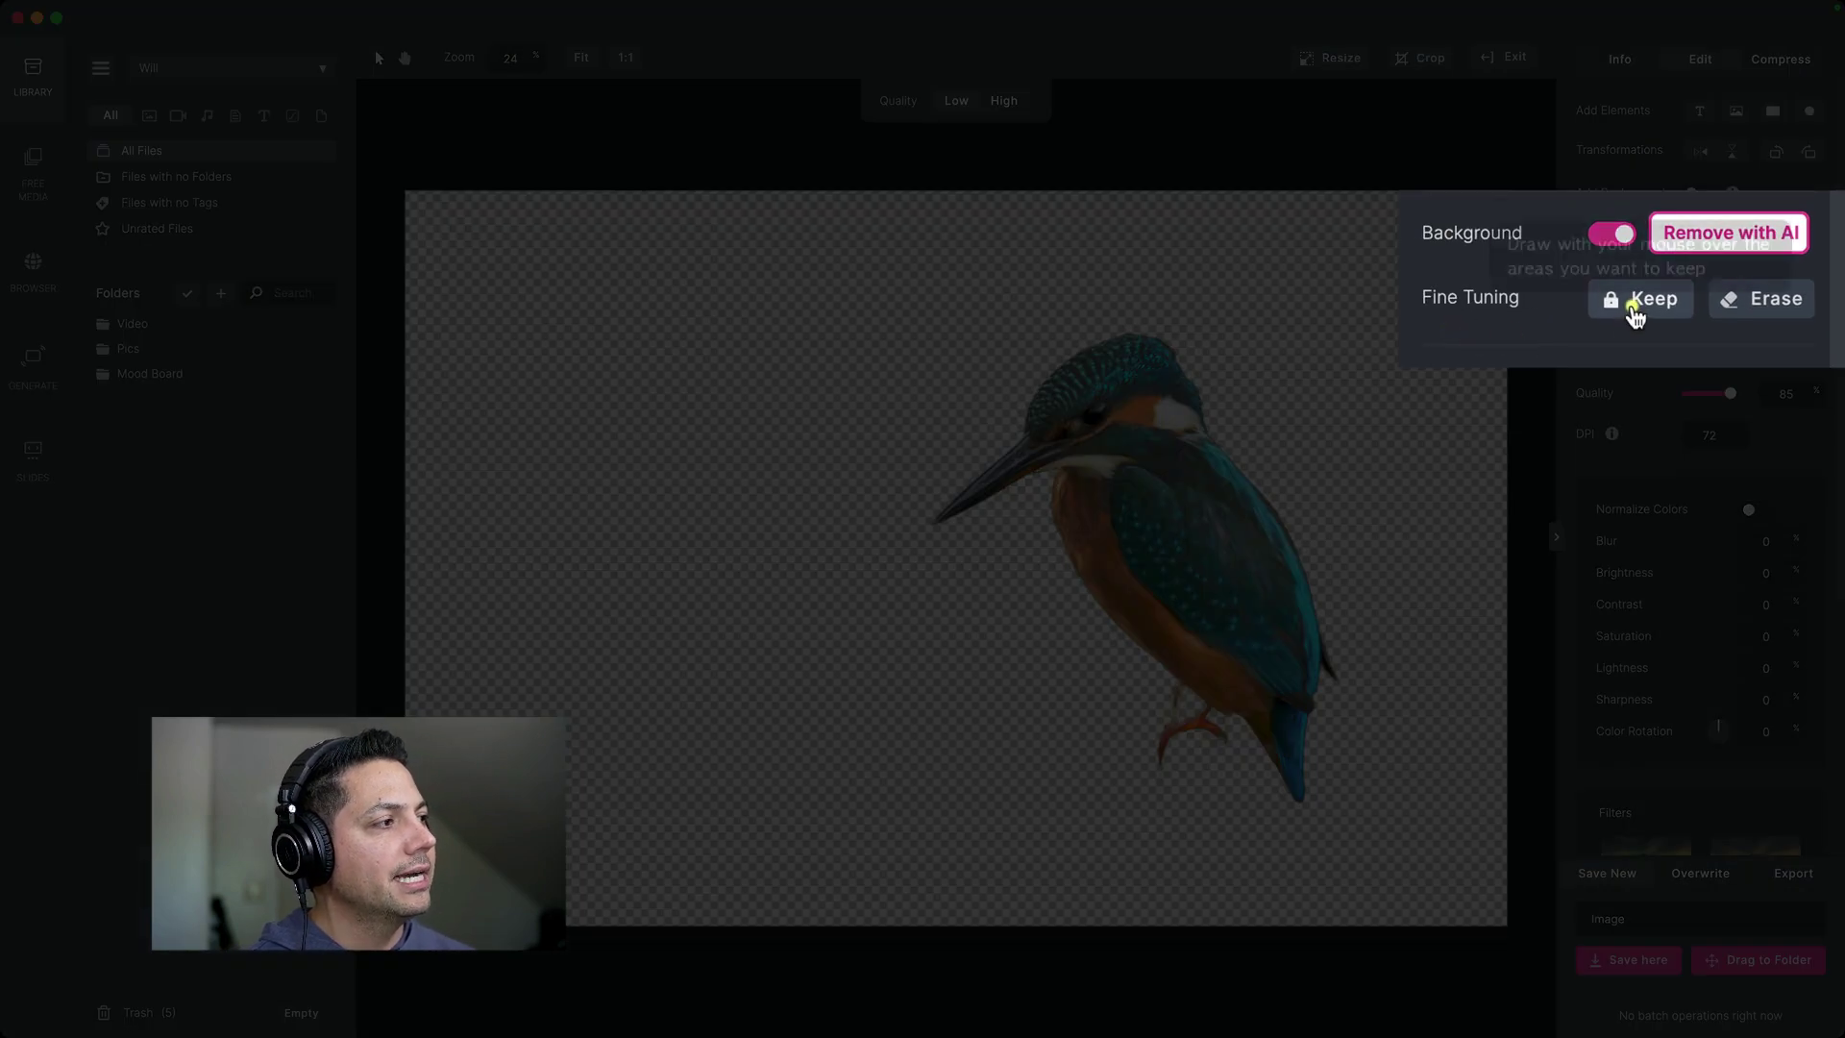
# Paint the bird's feet and perch branch into the keep mask, using a 24 px brush.
pyautogui.click(1715, 291)
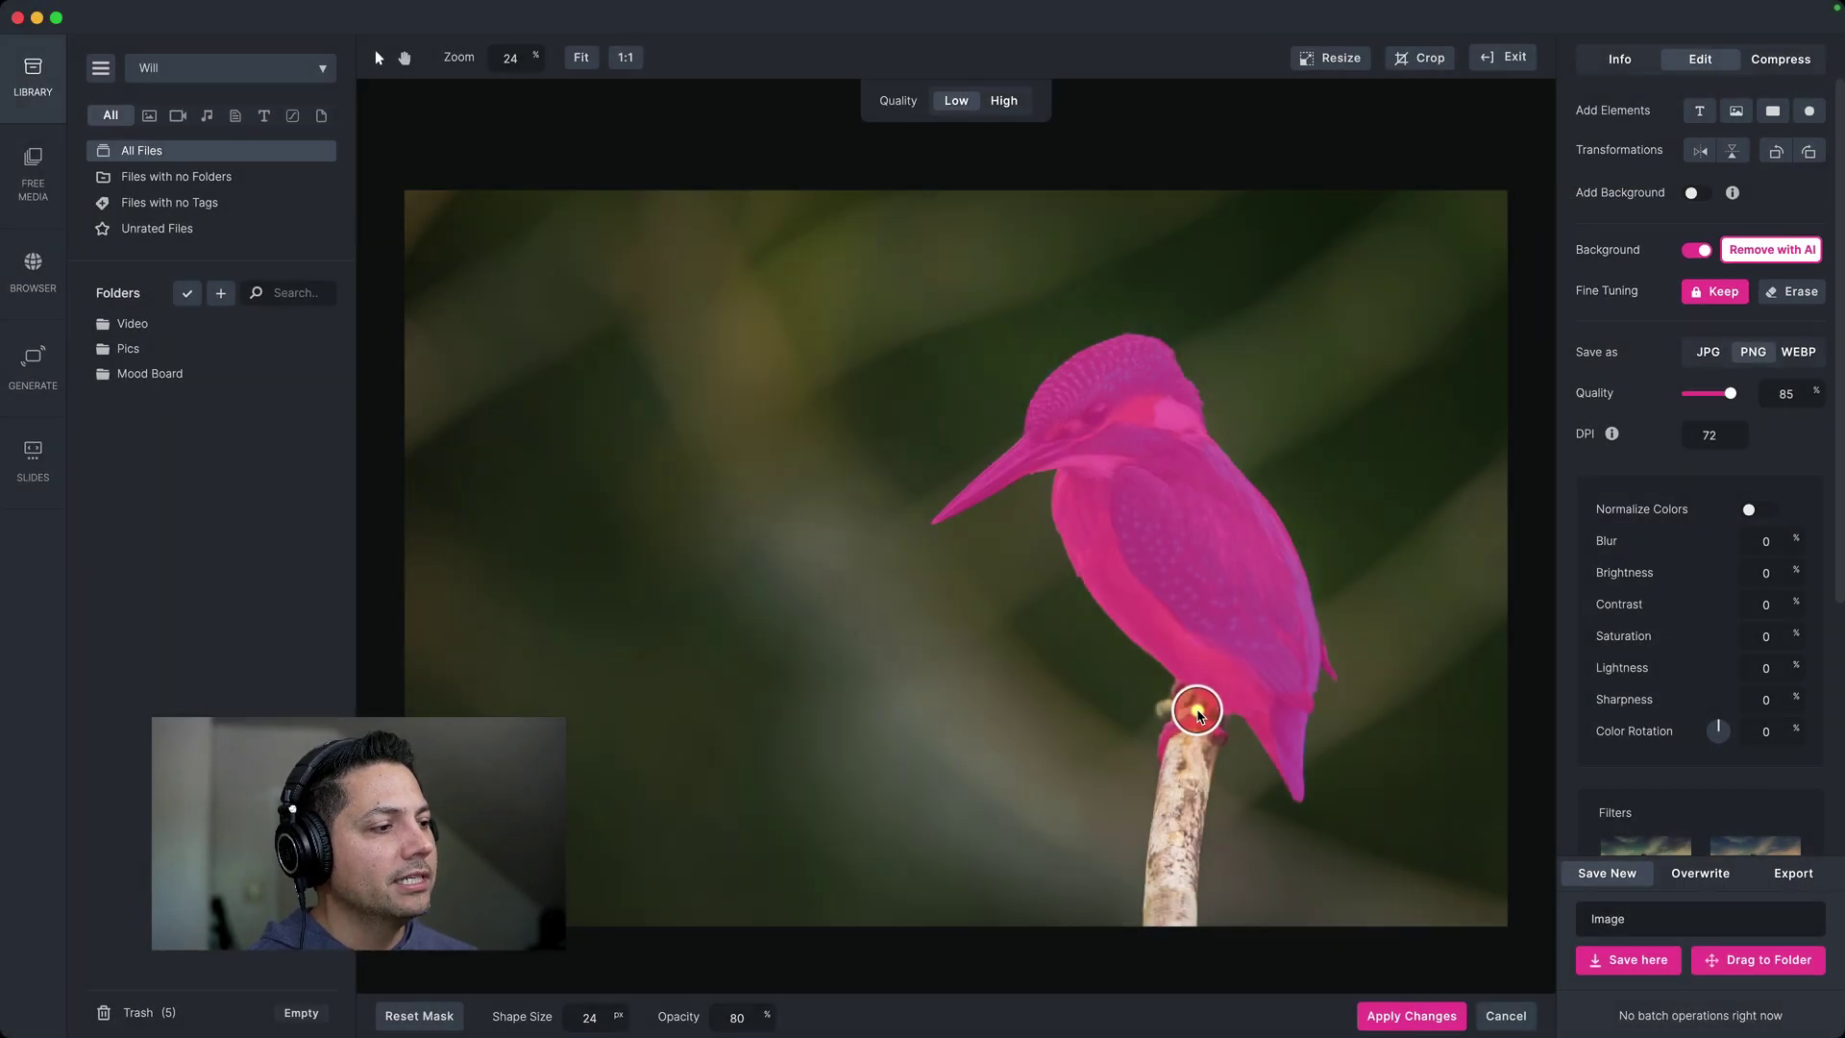
pyautogui.moveTo(1197, 711); pyautogui.dragTo(1195, 732)
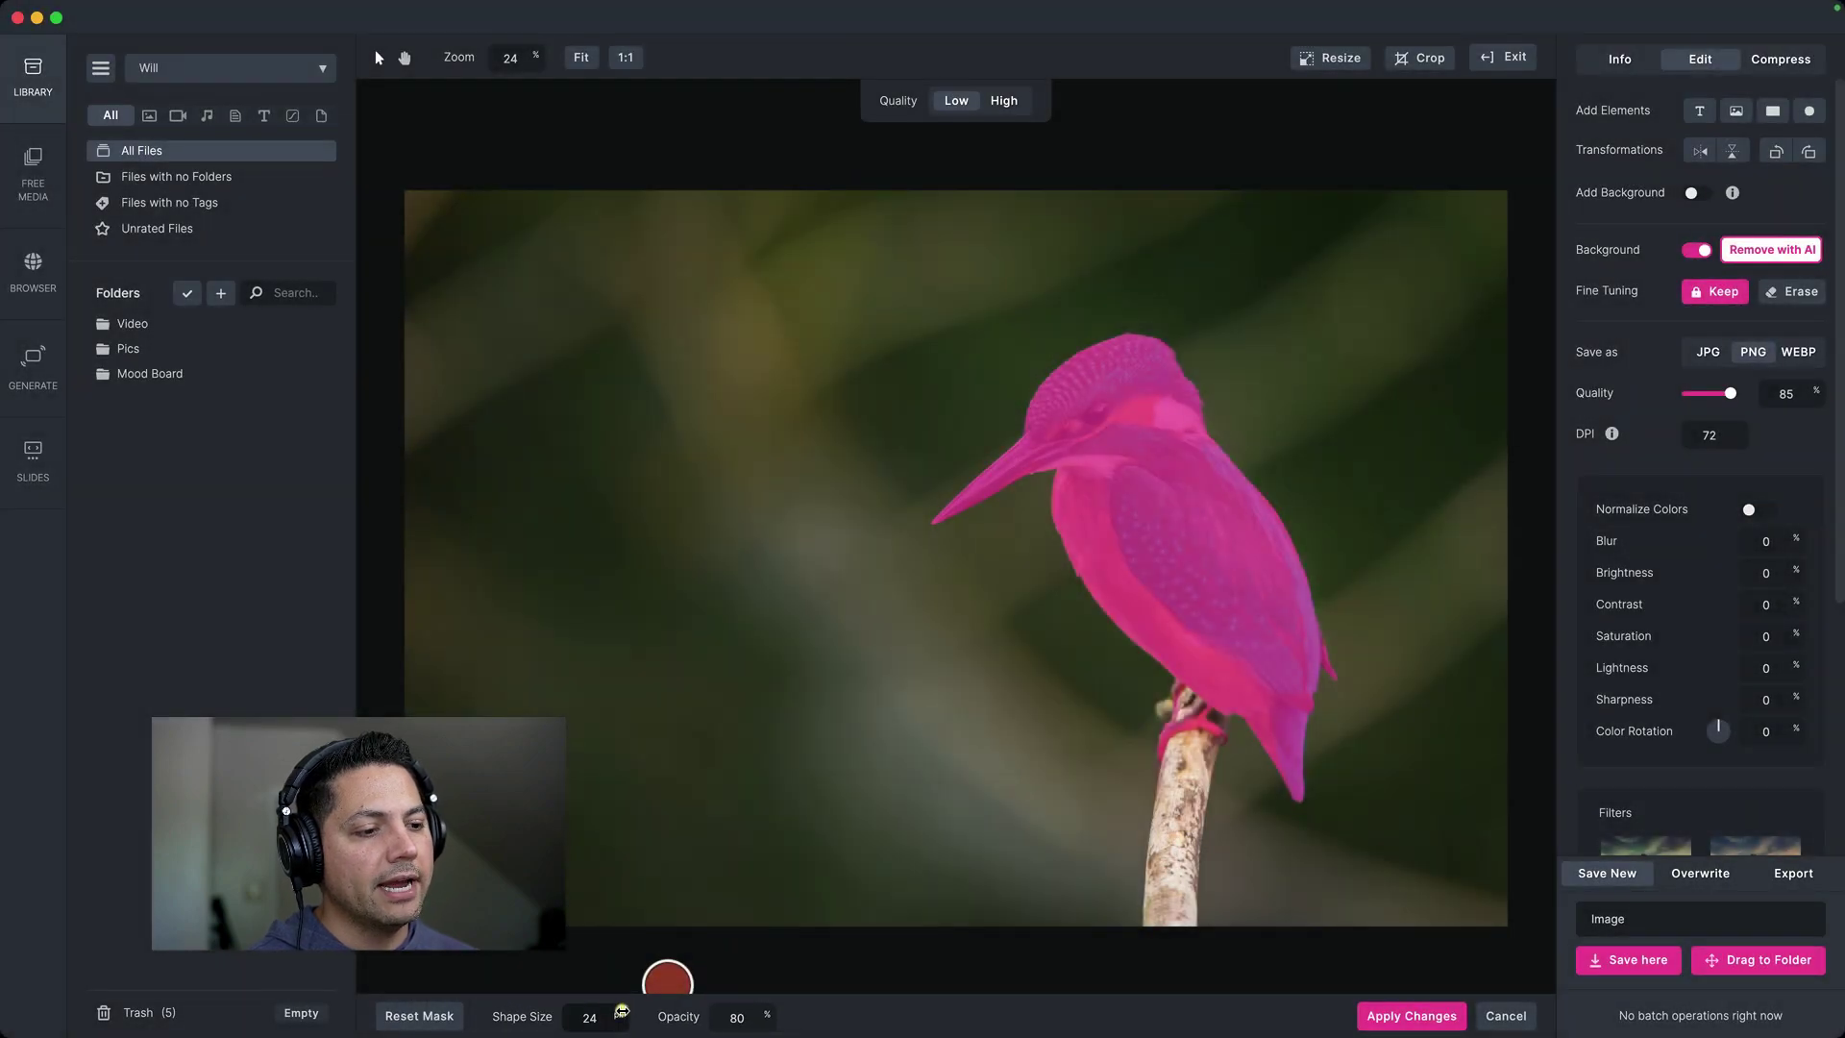
pyautogui.moveTo(625, 1011); pyautogui.dragTo(819, 1009)
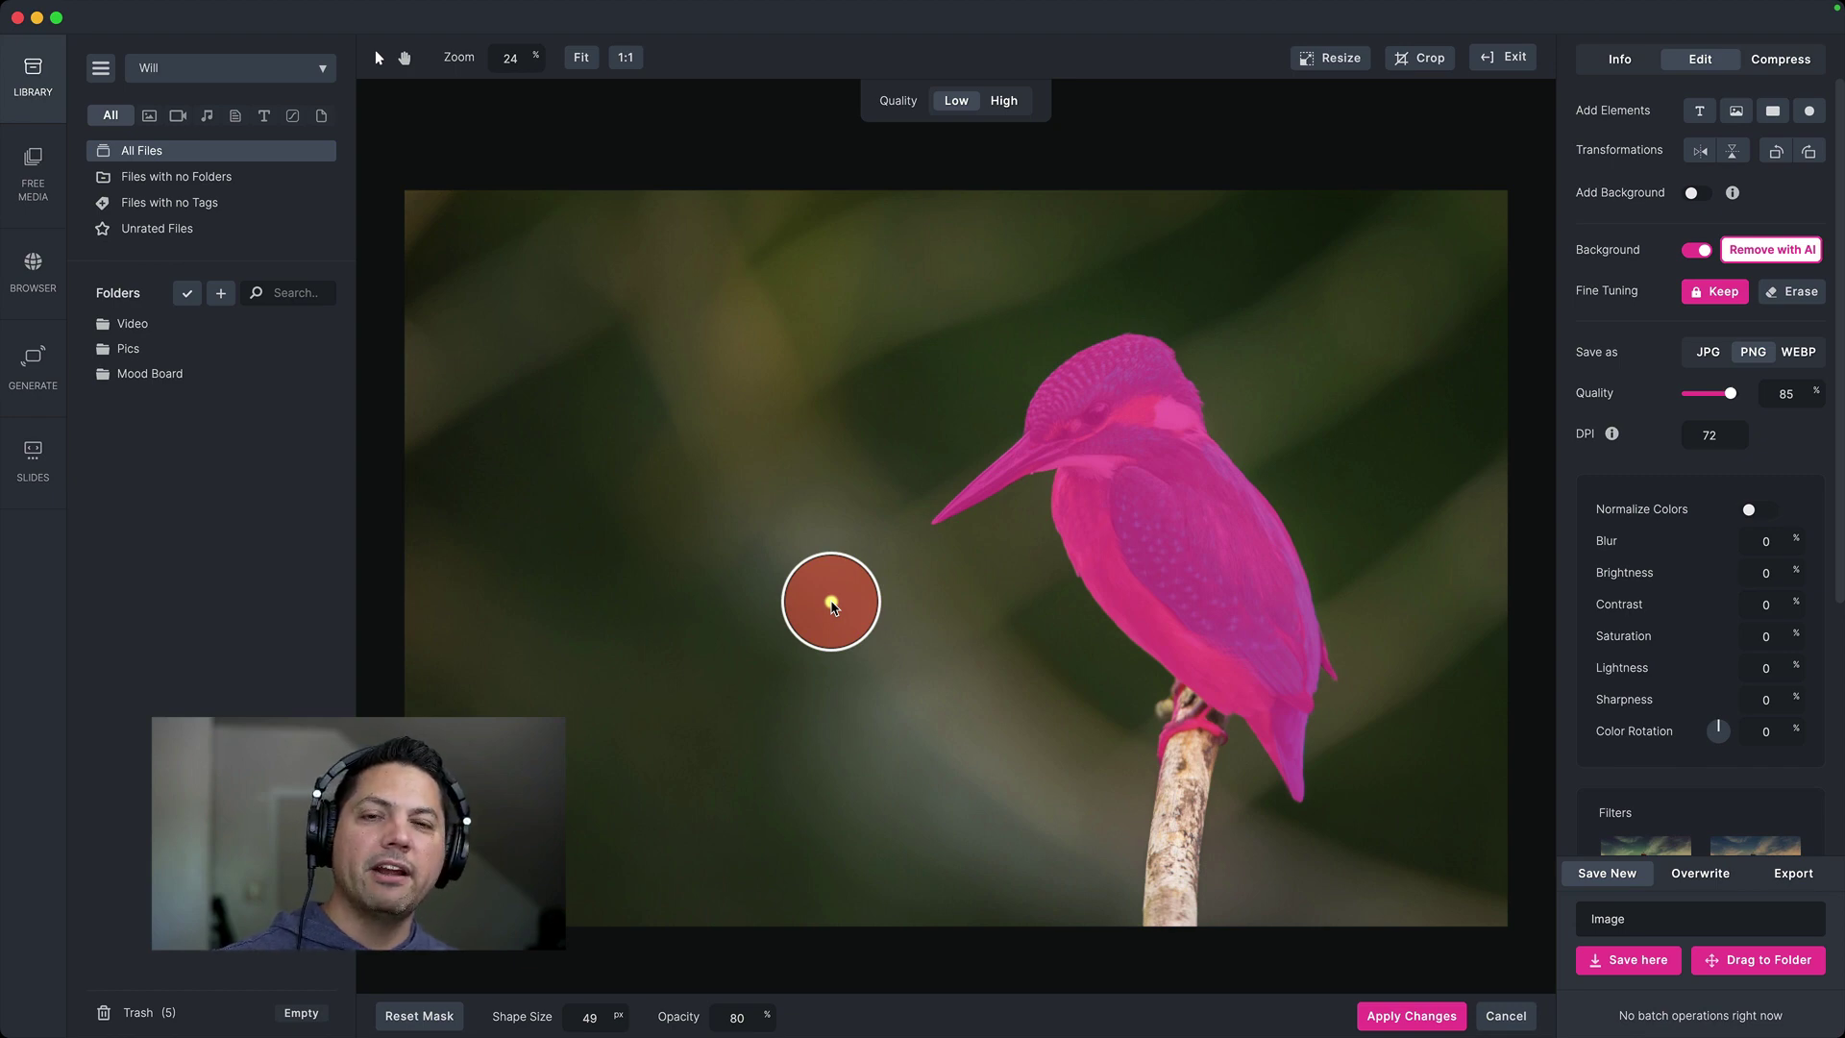
pyautogui.doubleClick(577, 1016)
pyautogui.write('24')
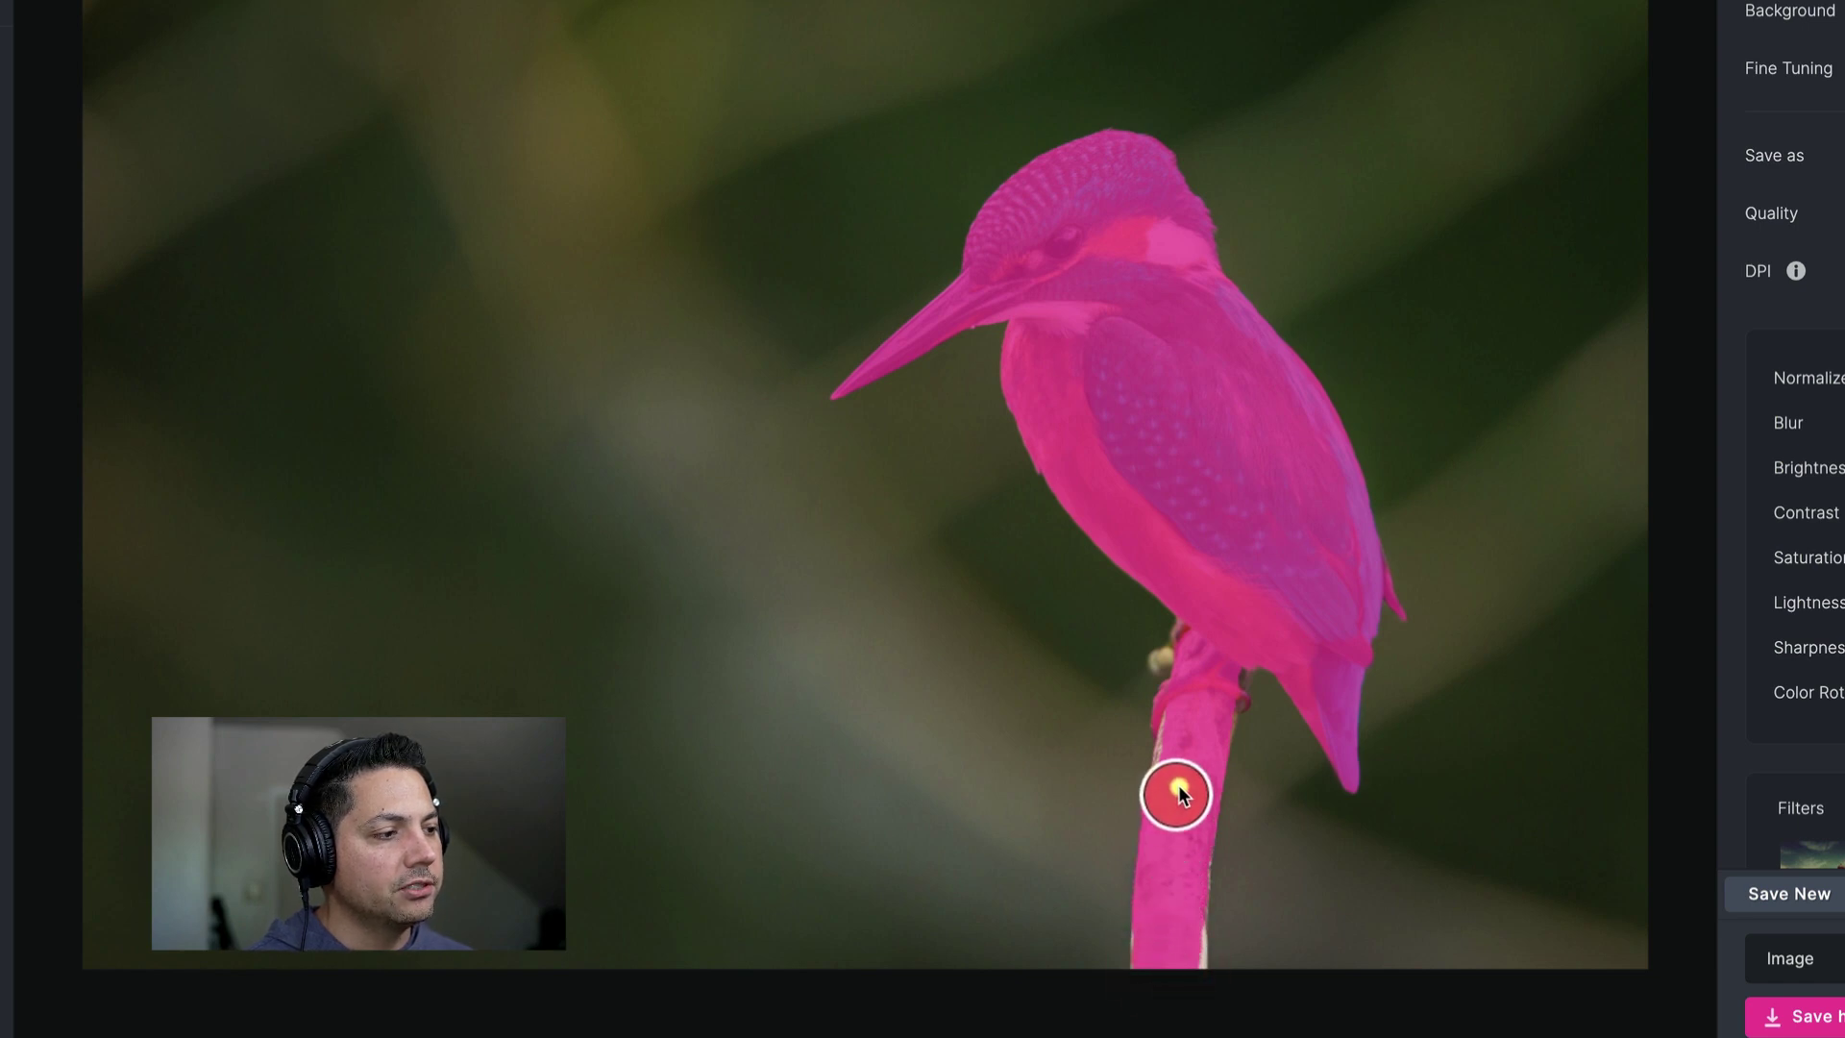
pyautogui.moveTo(1189, 730)
pyautogui.mouseDown()
pyautogui.moveTo(1173, 977)
pyautogui.moveTo(1173, 943)
pyautogui.mouseUp()
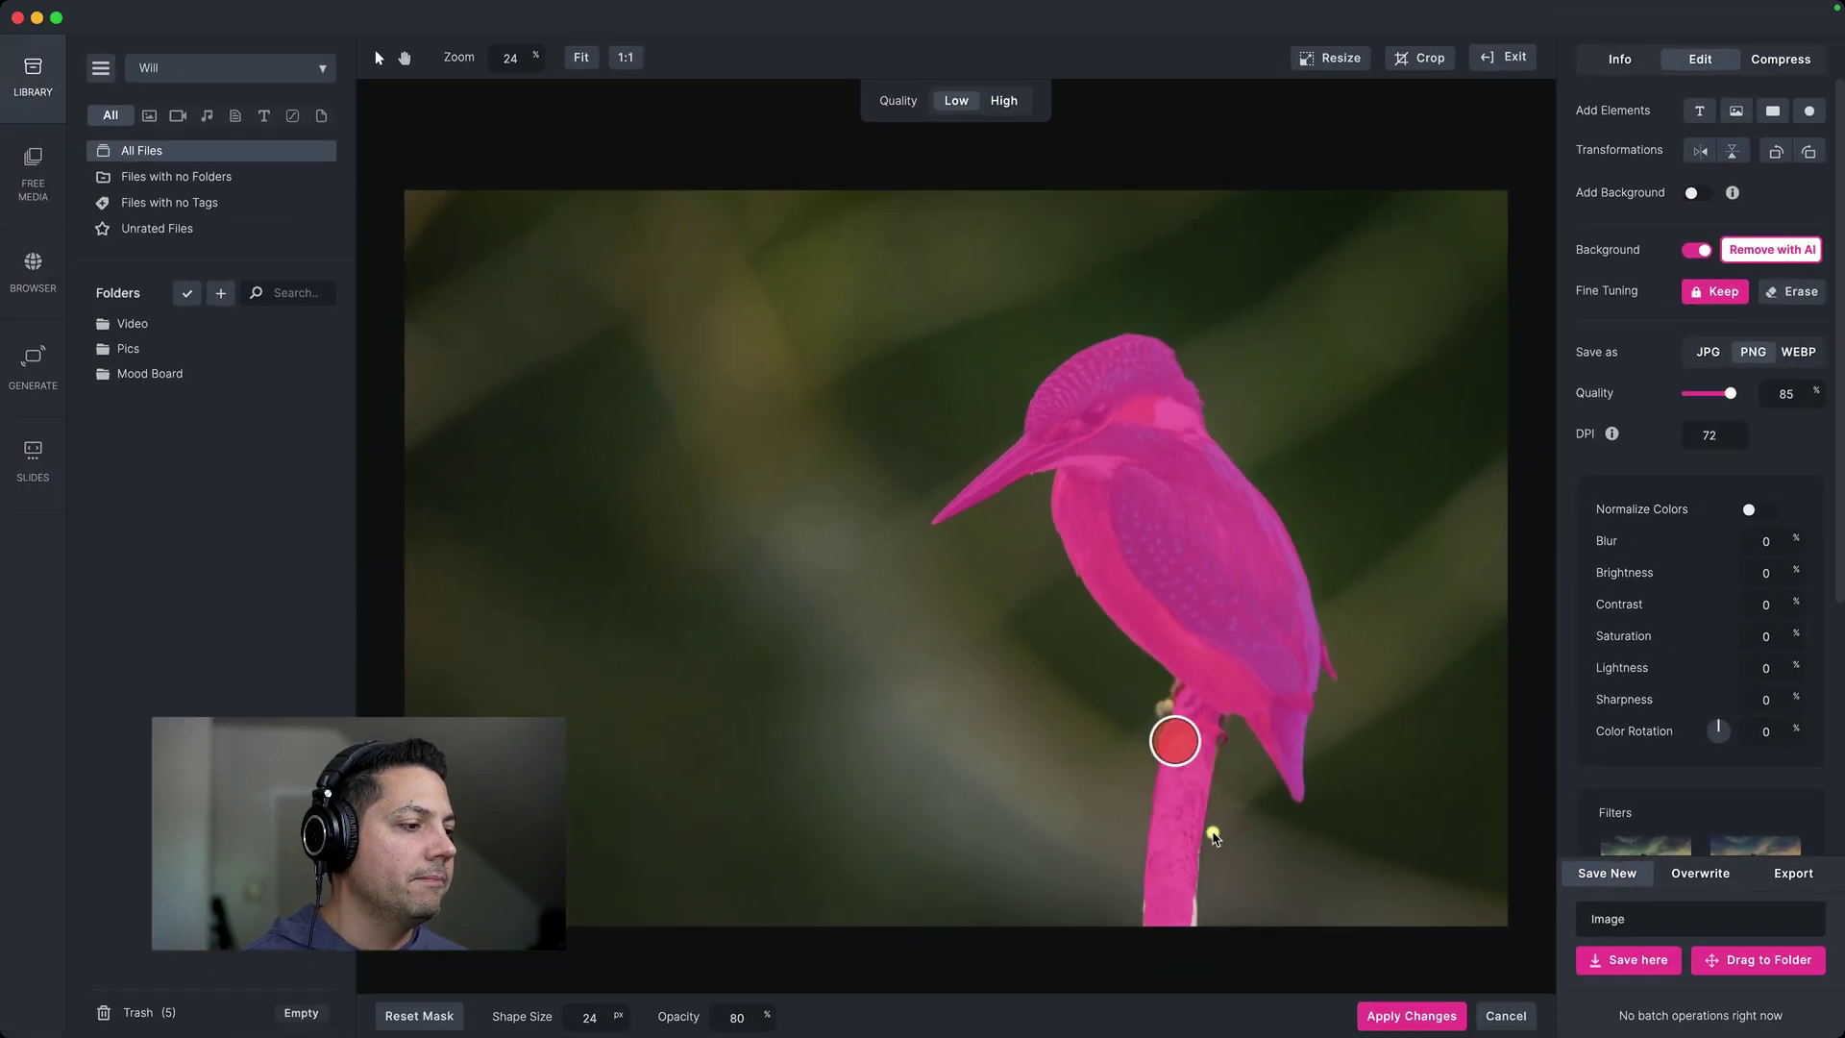
# Apply the refined mask and save the kingfisher cutout as a new PNG 'Birg BG'.
pyautogui.click(1432, 1015)
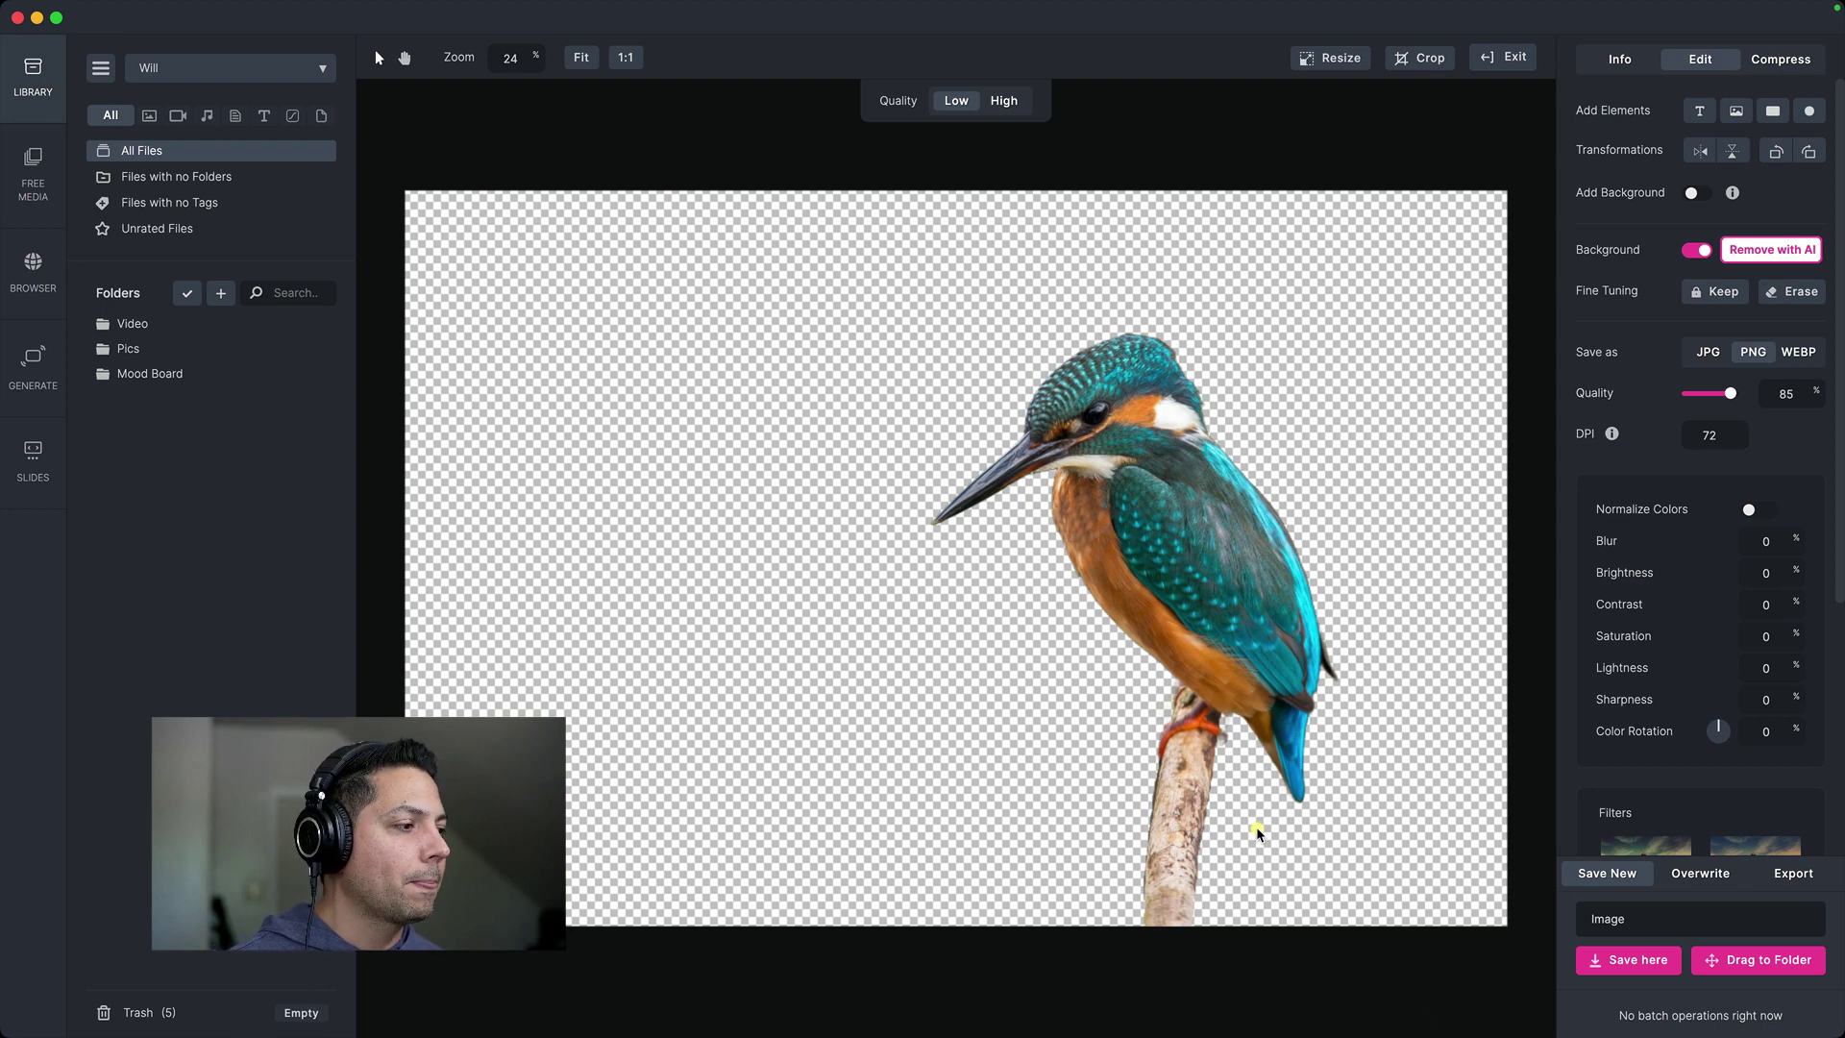
pyautogui.click(1677, 913)
pyautogui.write('Bi')
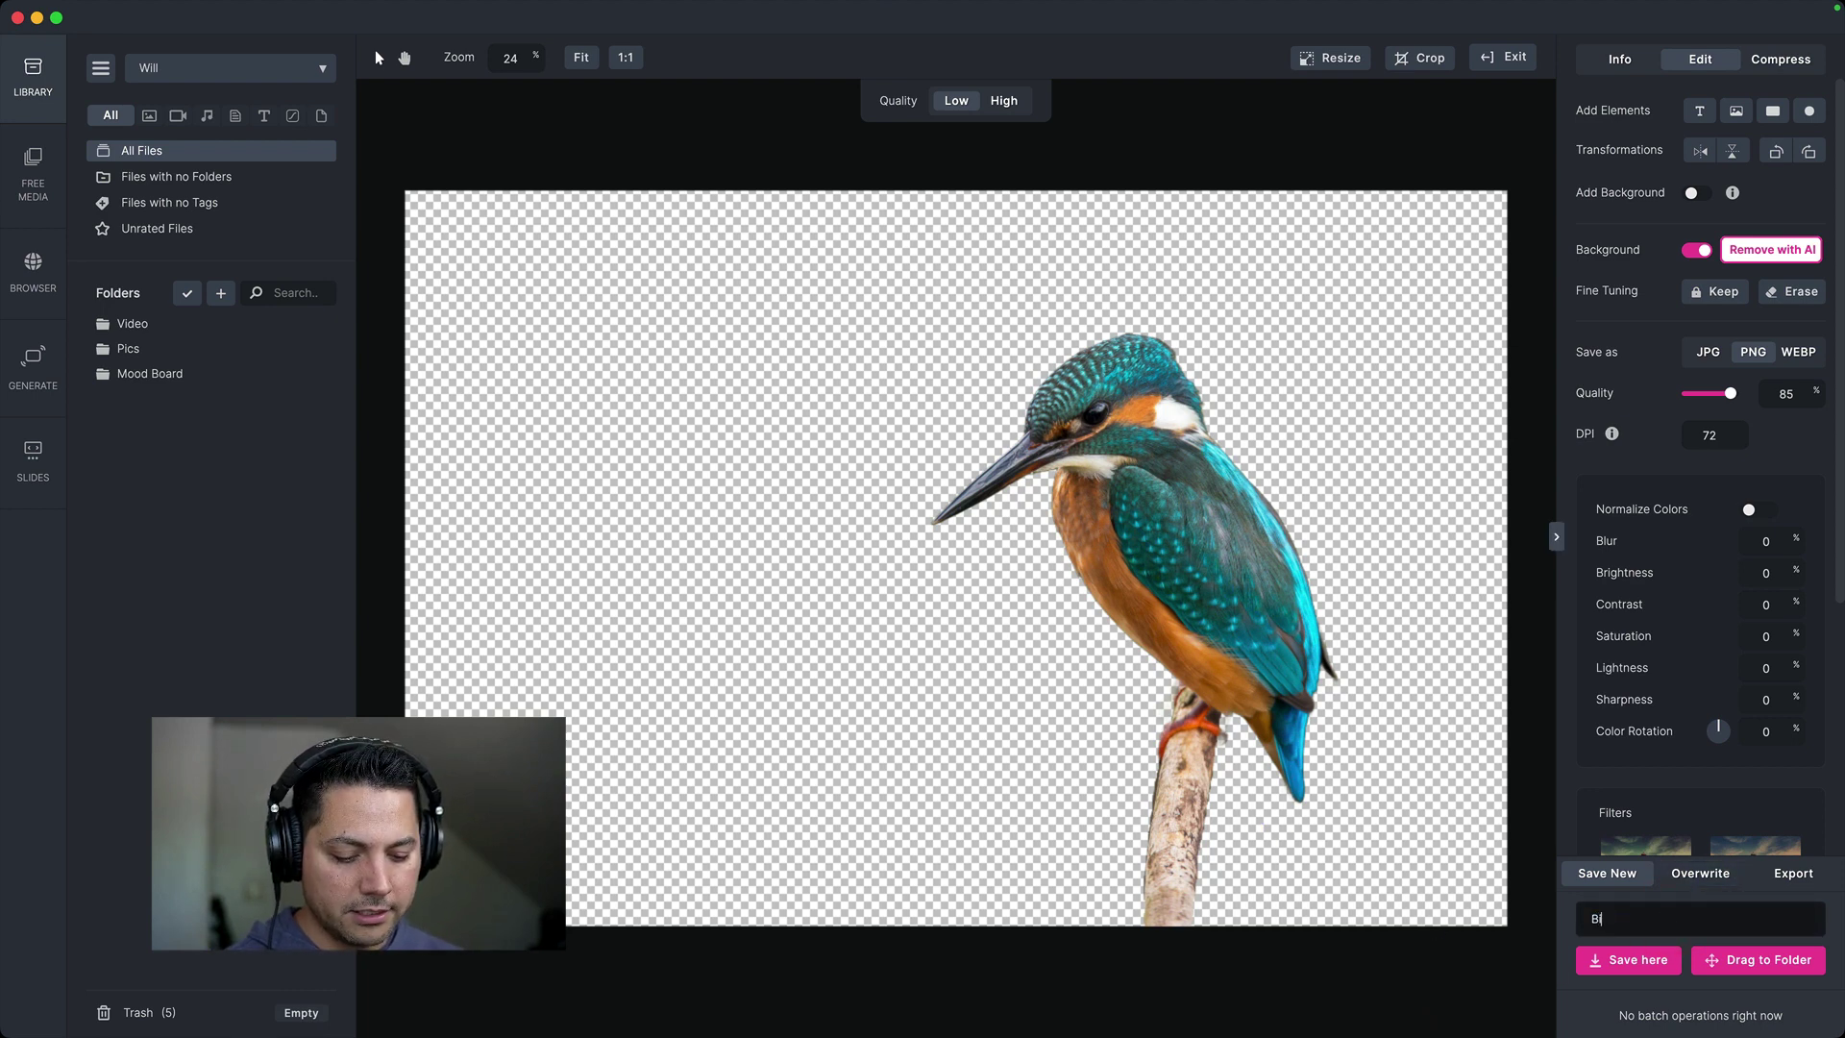
pyautogui.write('rg BG')
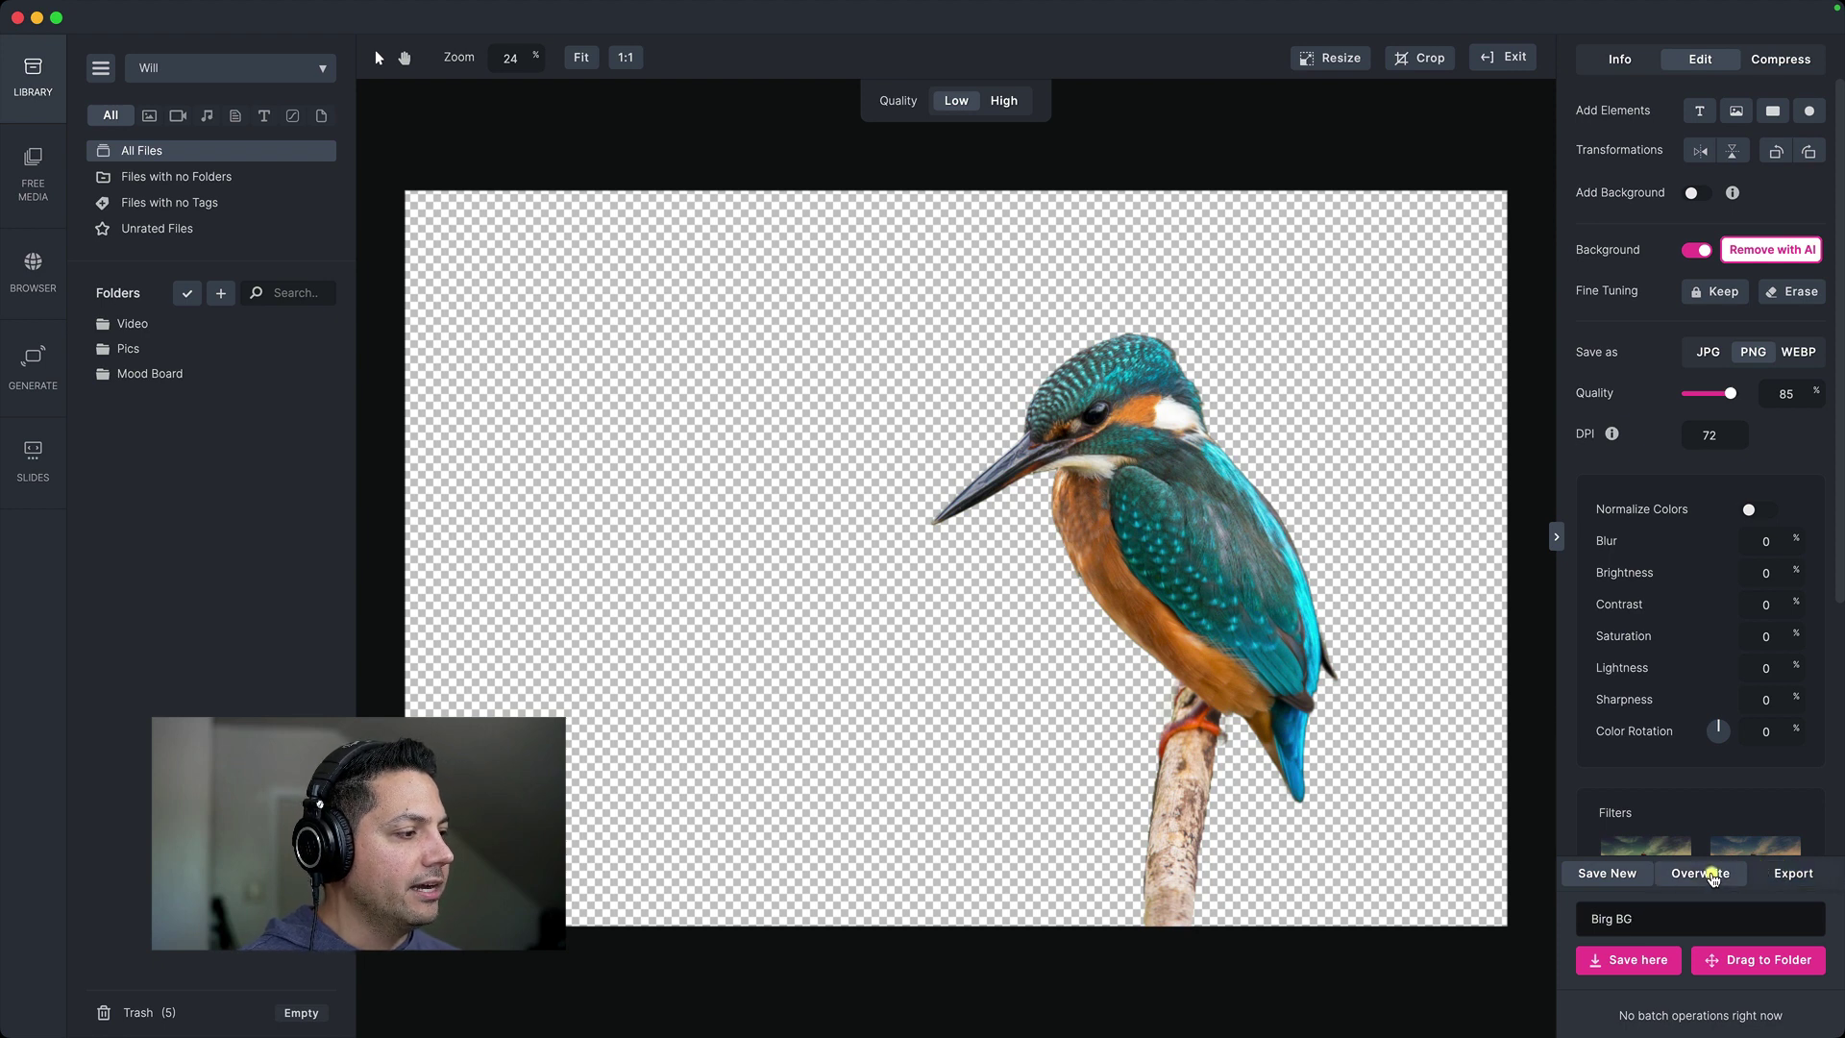
pyautogui.click(1638, 963)
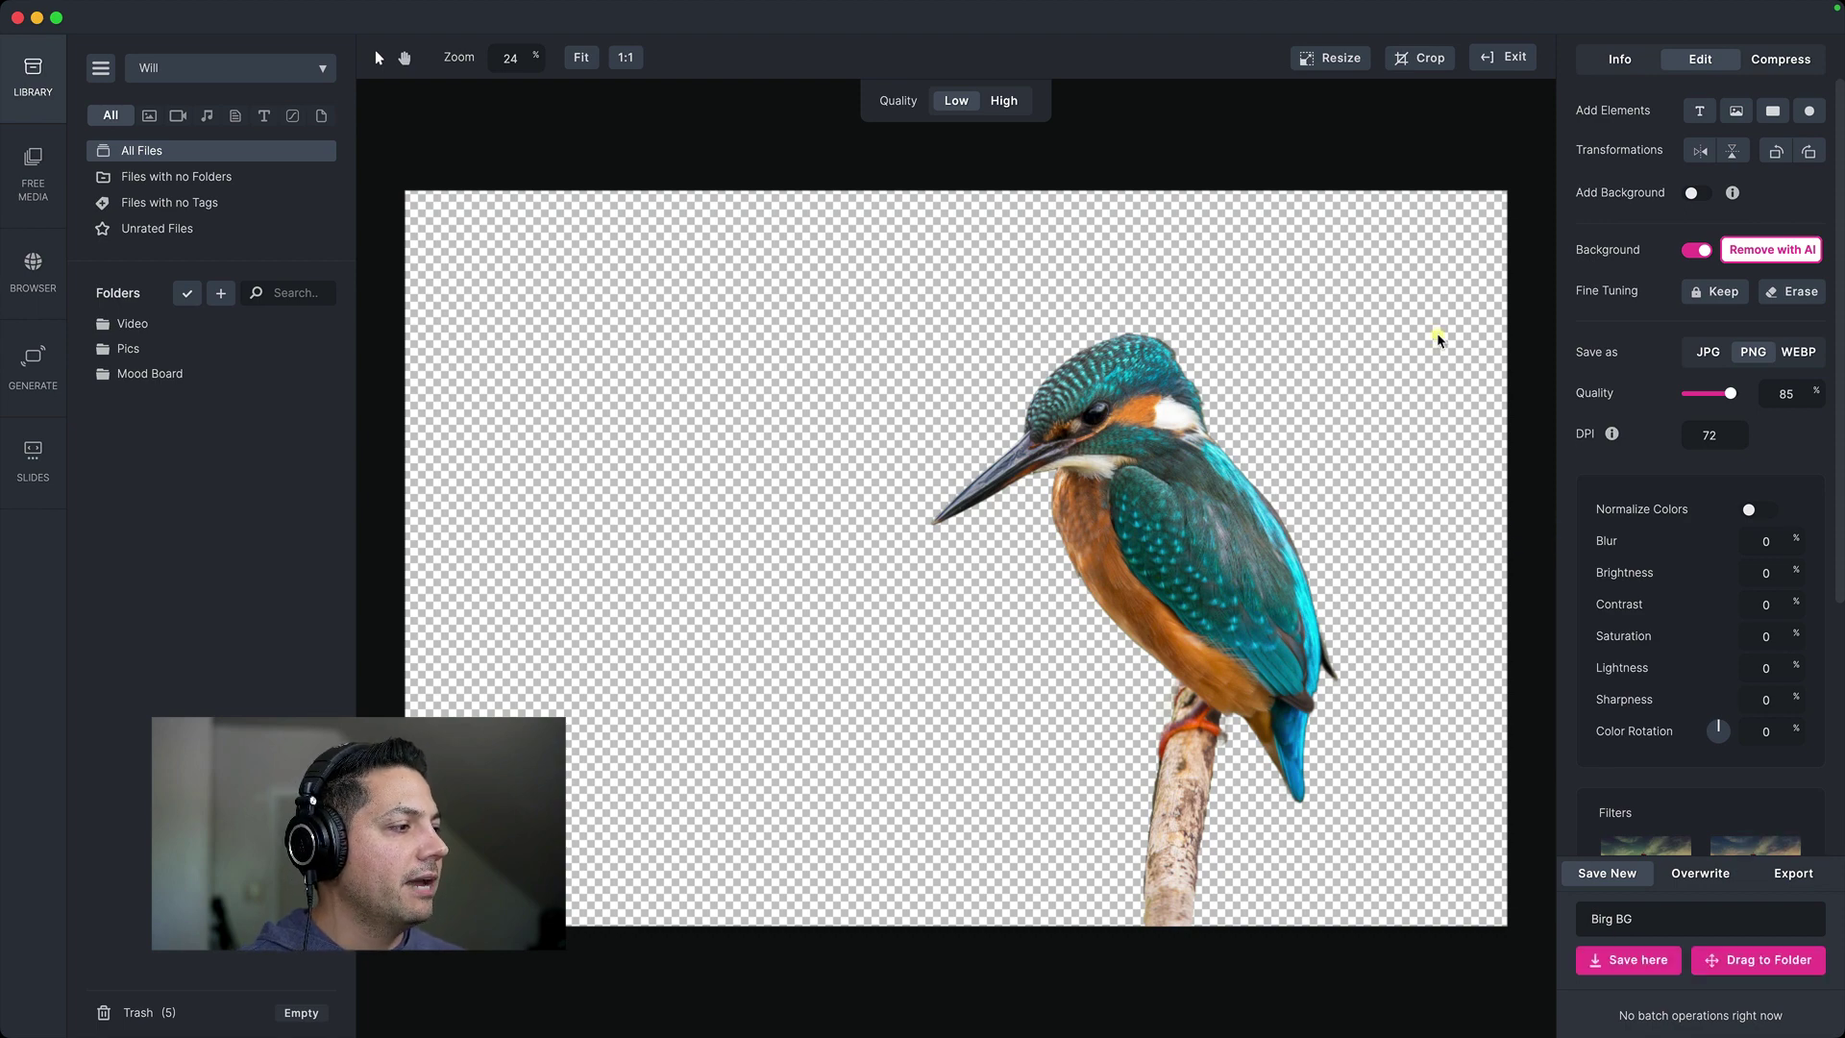
# Reopen Birg BG from the library to check the cutout, then close and deselect it.
pyautogui.click(1498, 58)
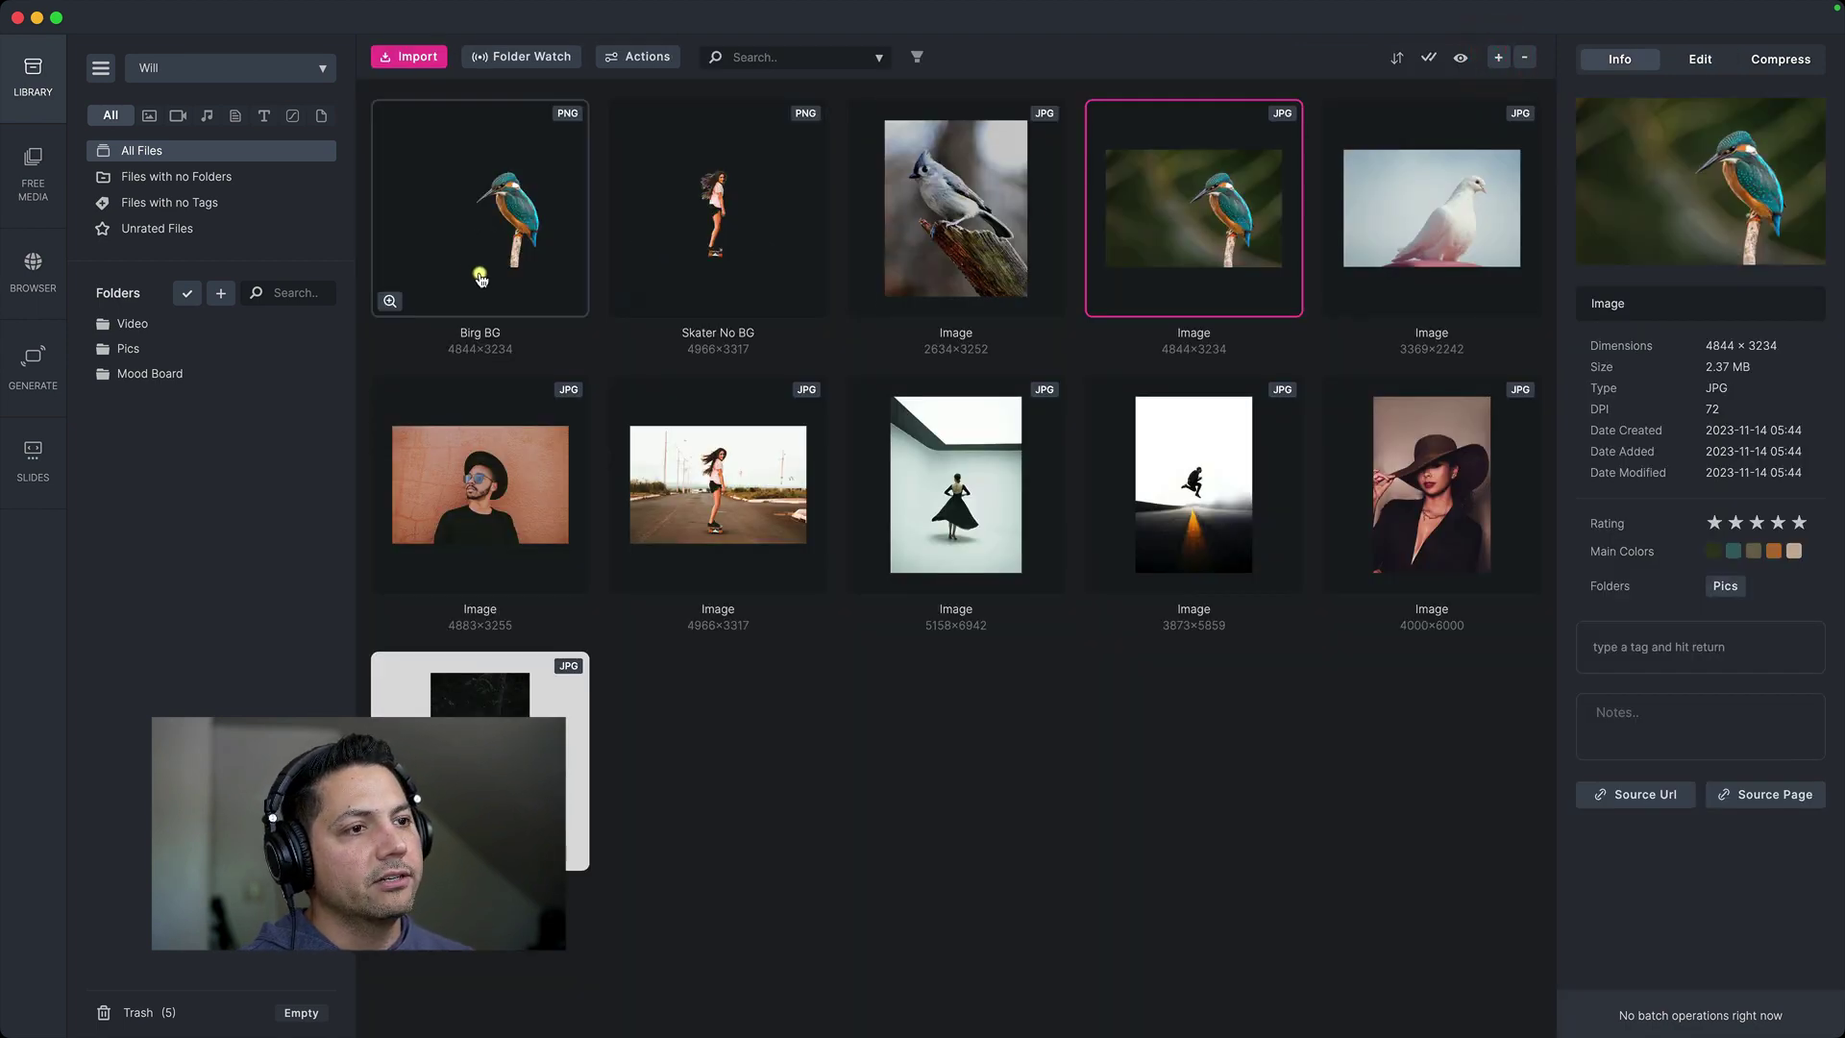
pyautogui.doubleClick(496, 226)
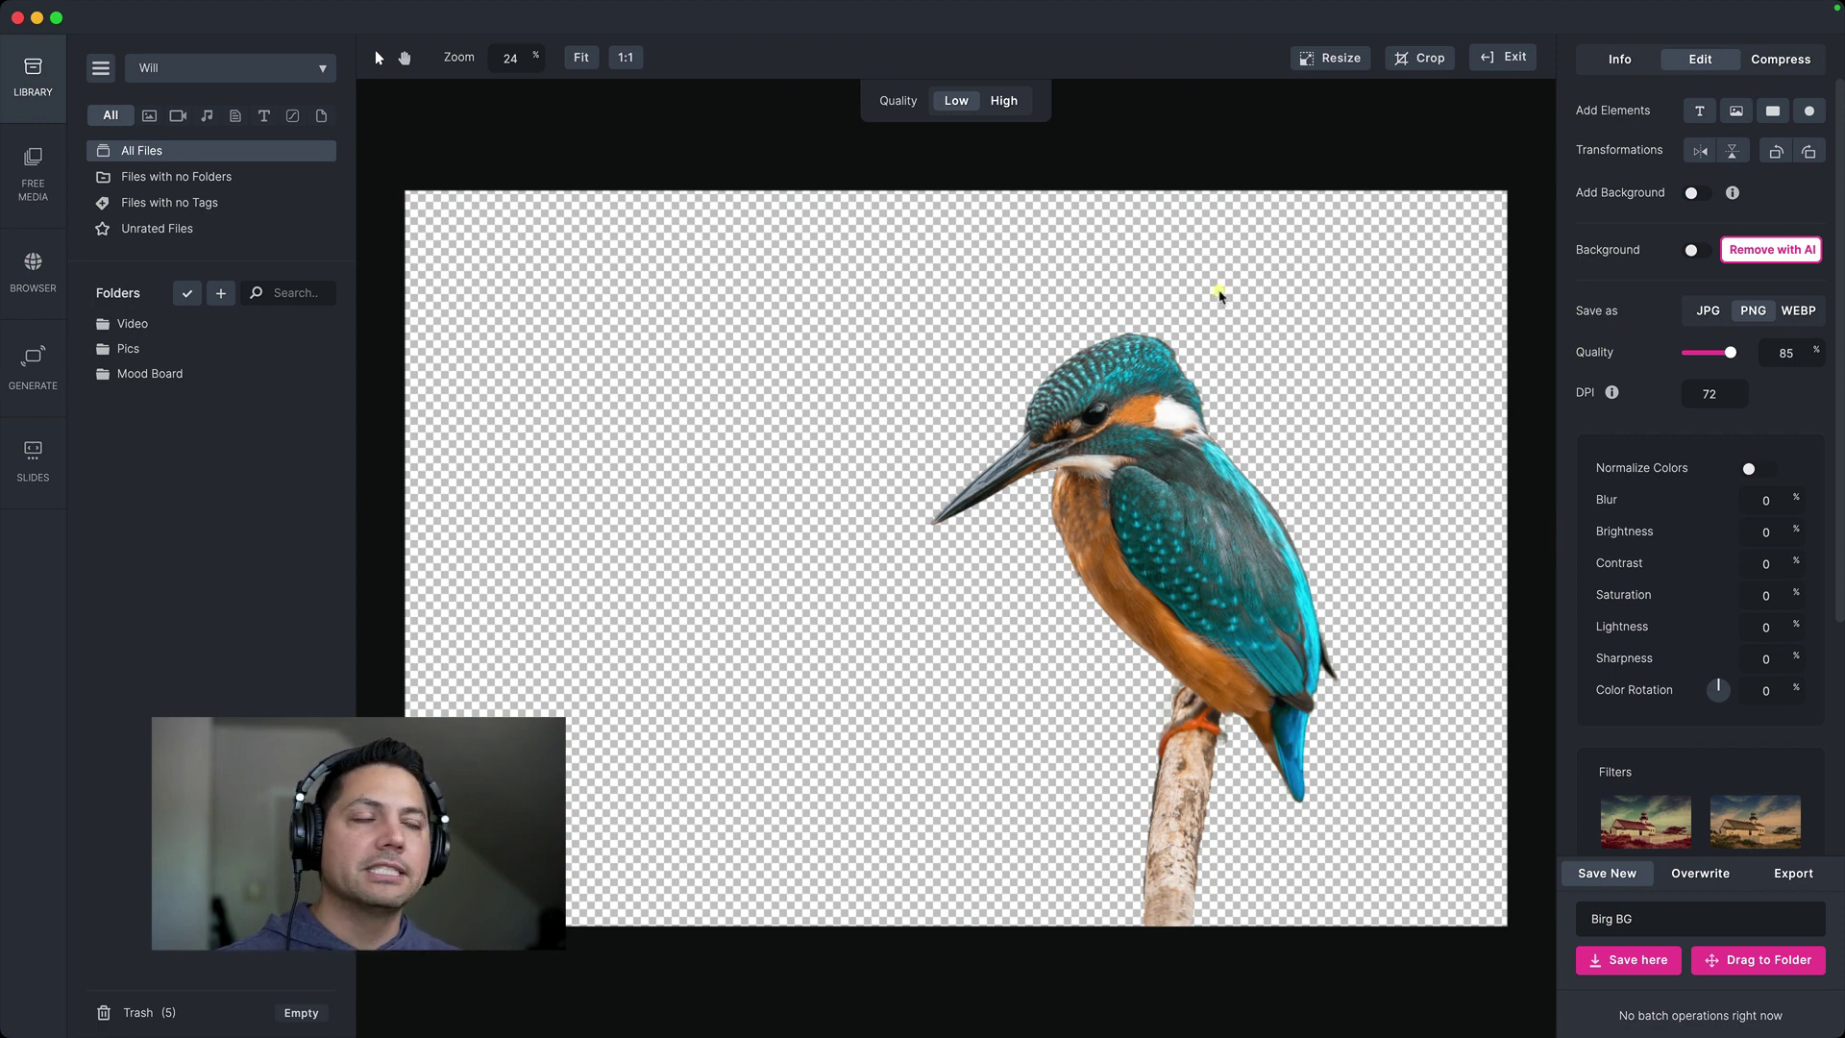
pyautogui.click(1502, 68)
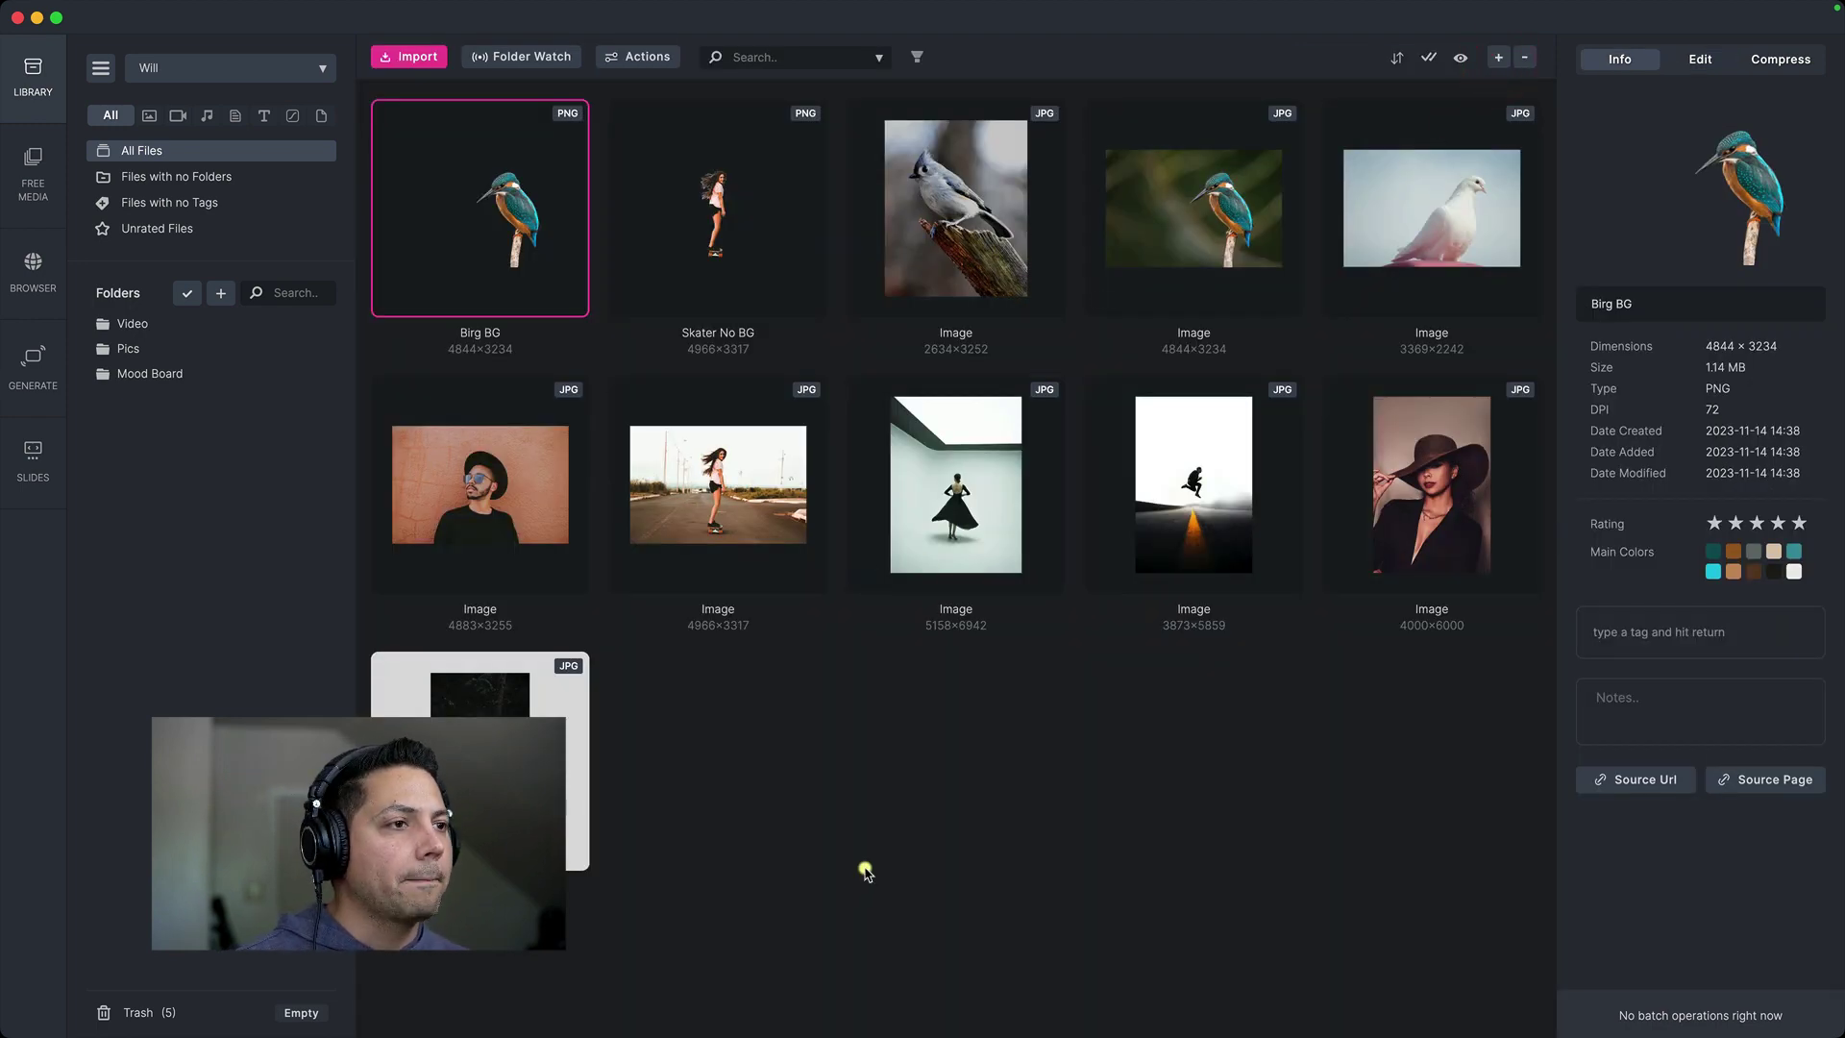
pyautogui.click(864, 870)
# Open the woman-in-hat photo, remove its background with AI, and zoom in on the hair.
pyautogui.doubleClick(1399, 514)
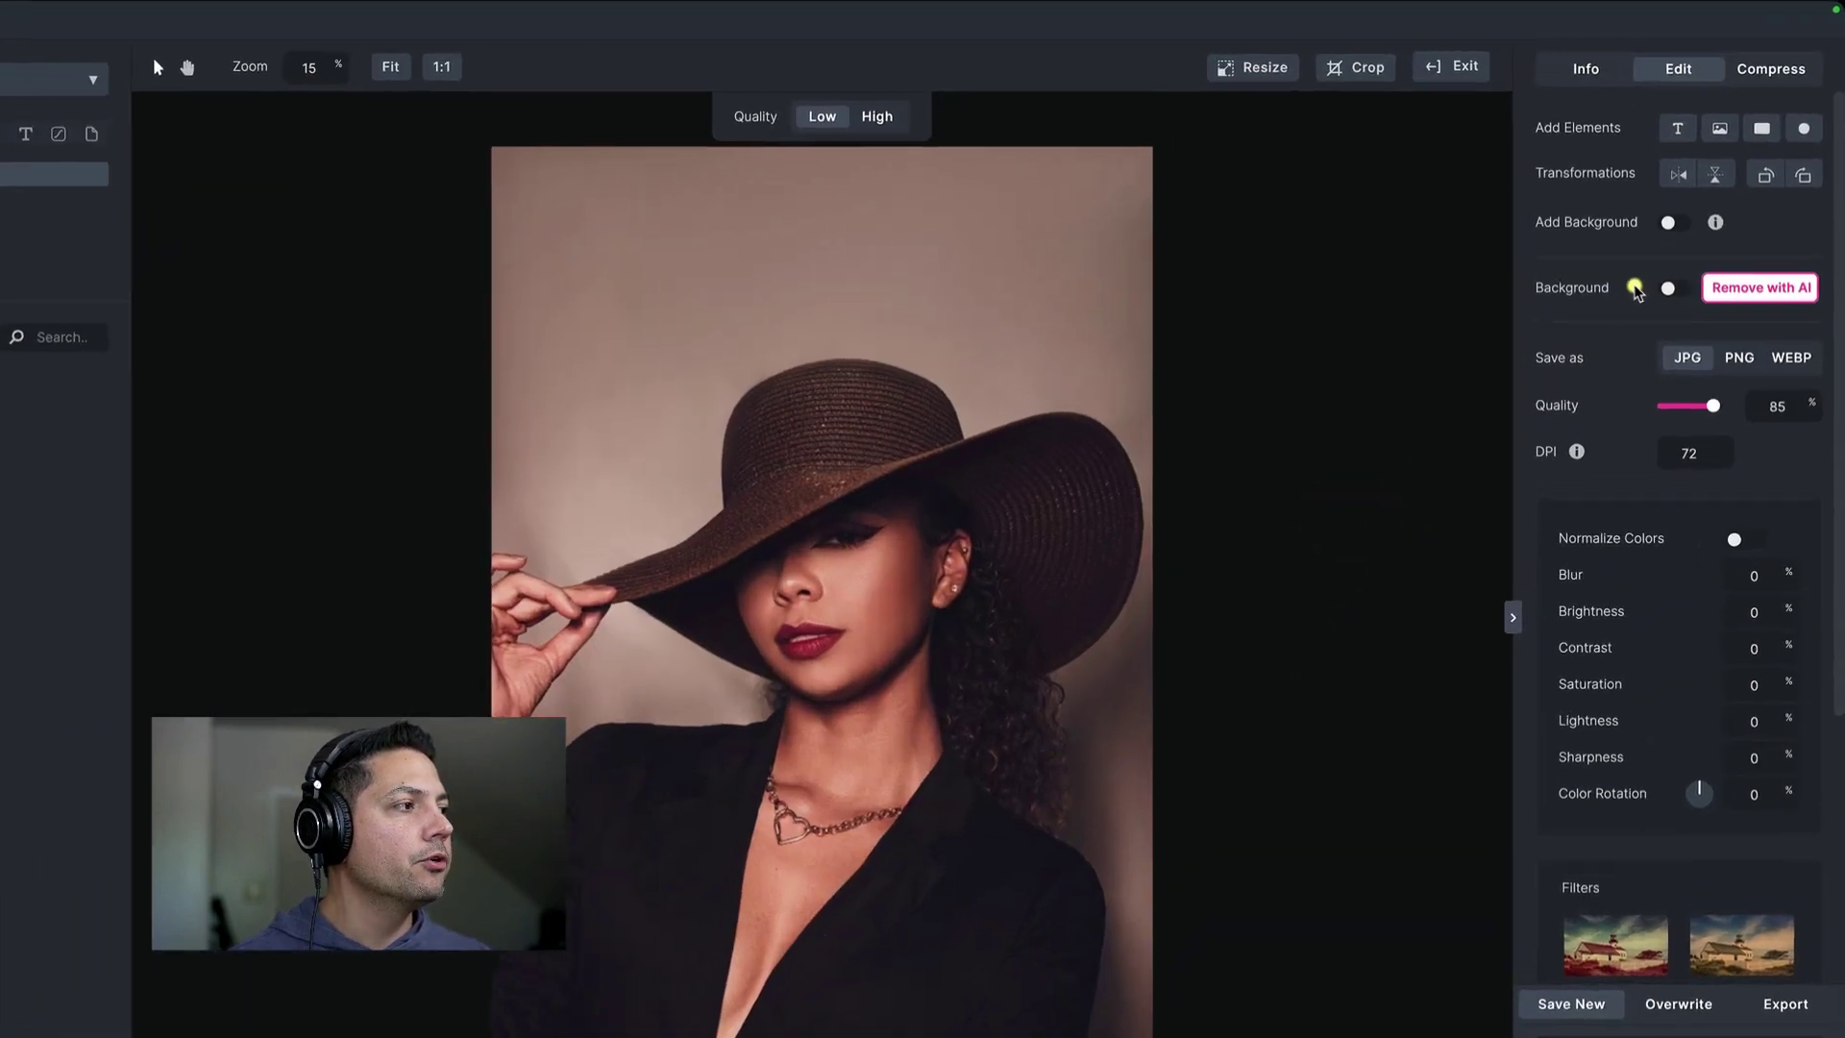
pyautogui.click(1692, 250)
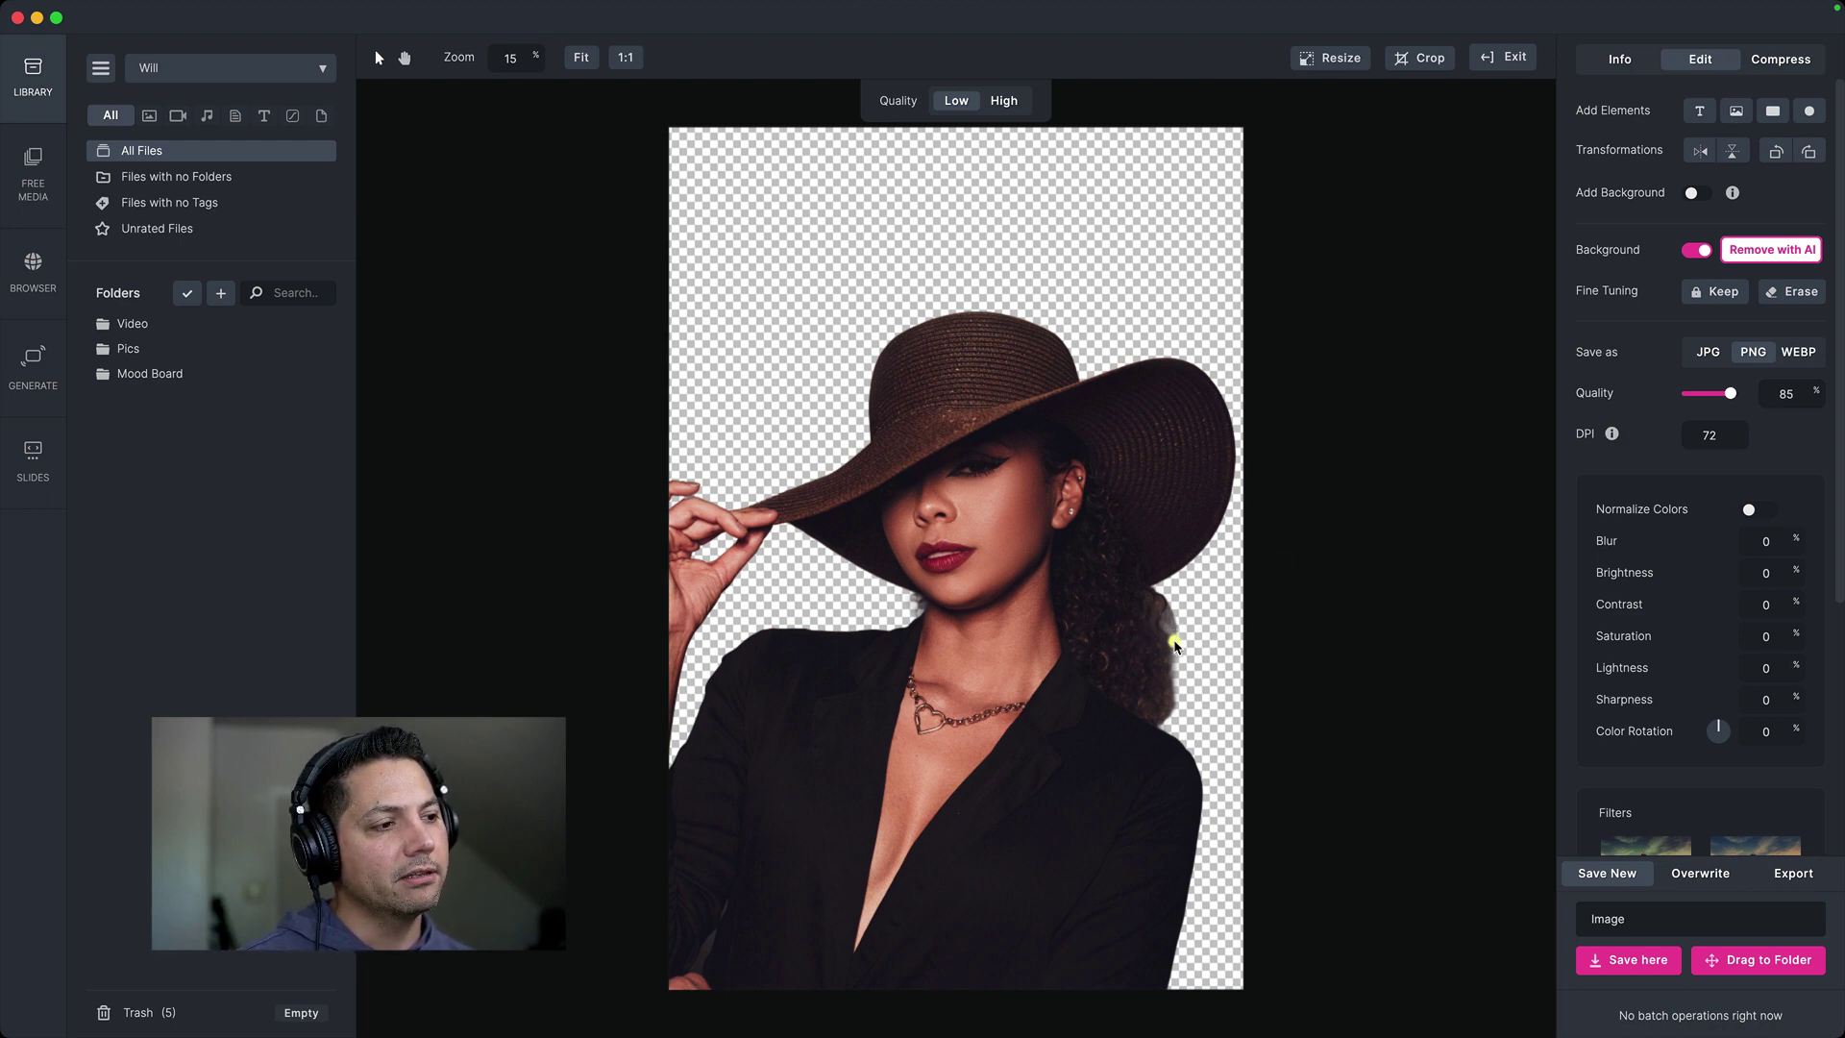
pyautogui.scroll(5, 1172, 643)
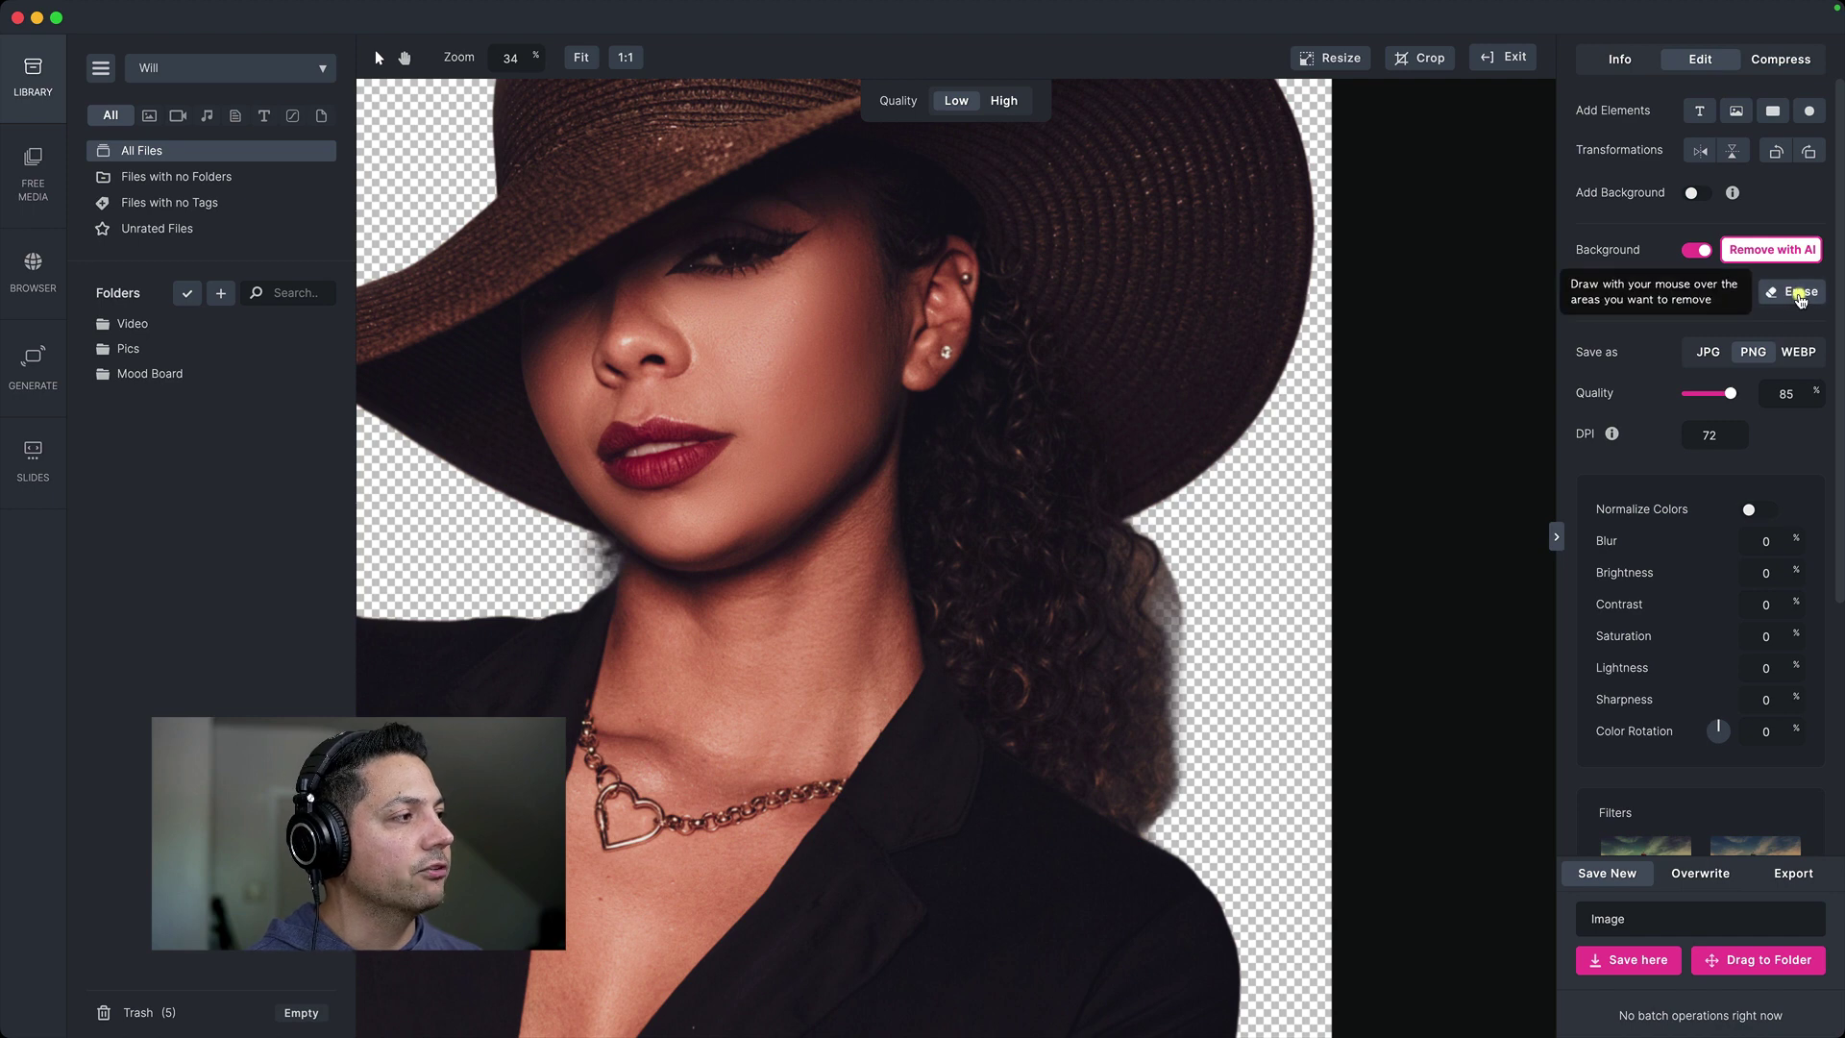
# Erase leftover background along the hair edge with a 30 px brush and apply the mask.
pyautogui.click(1797, 293)
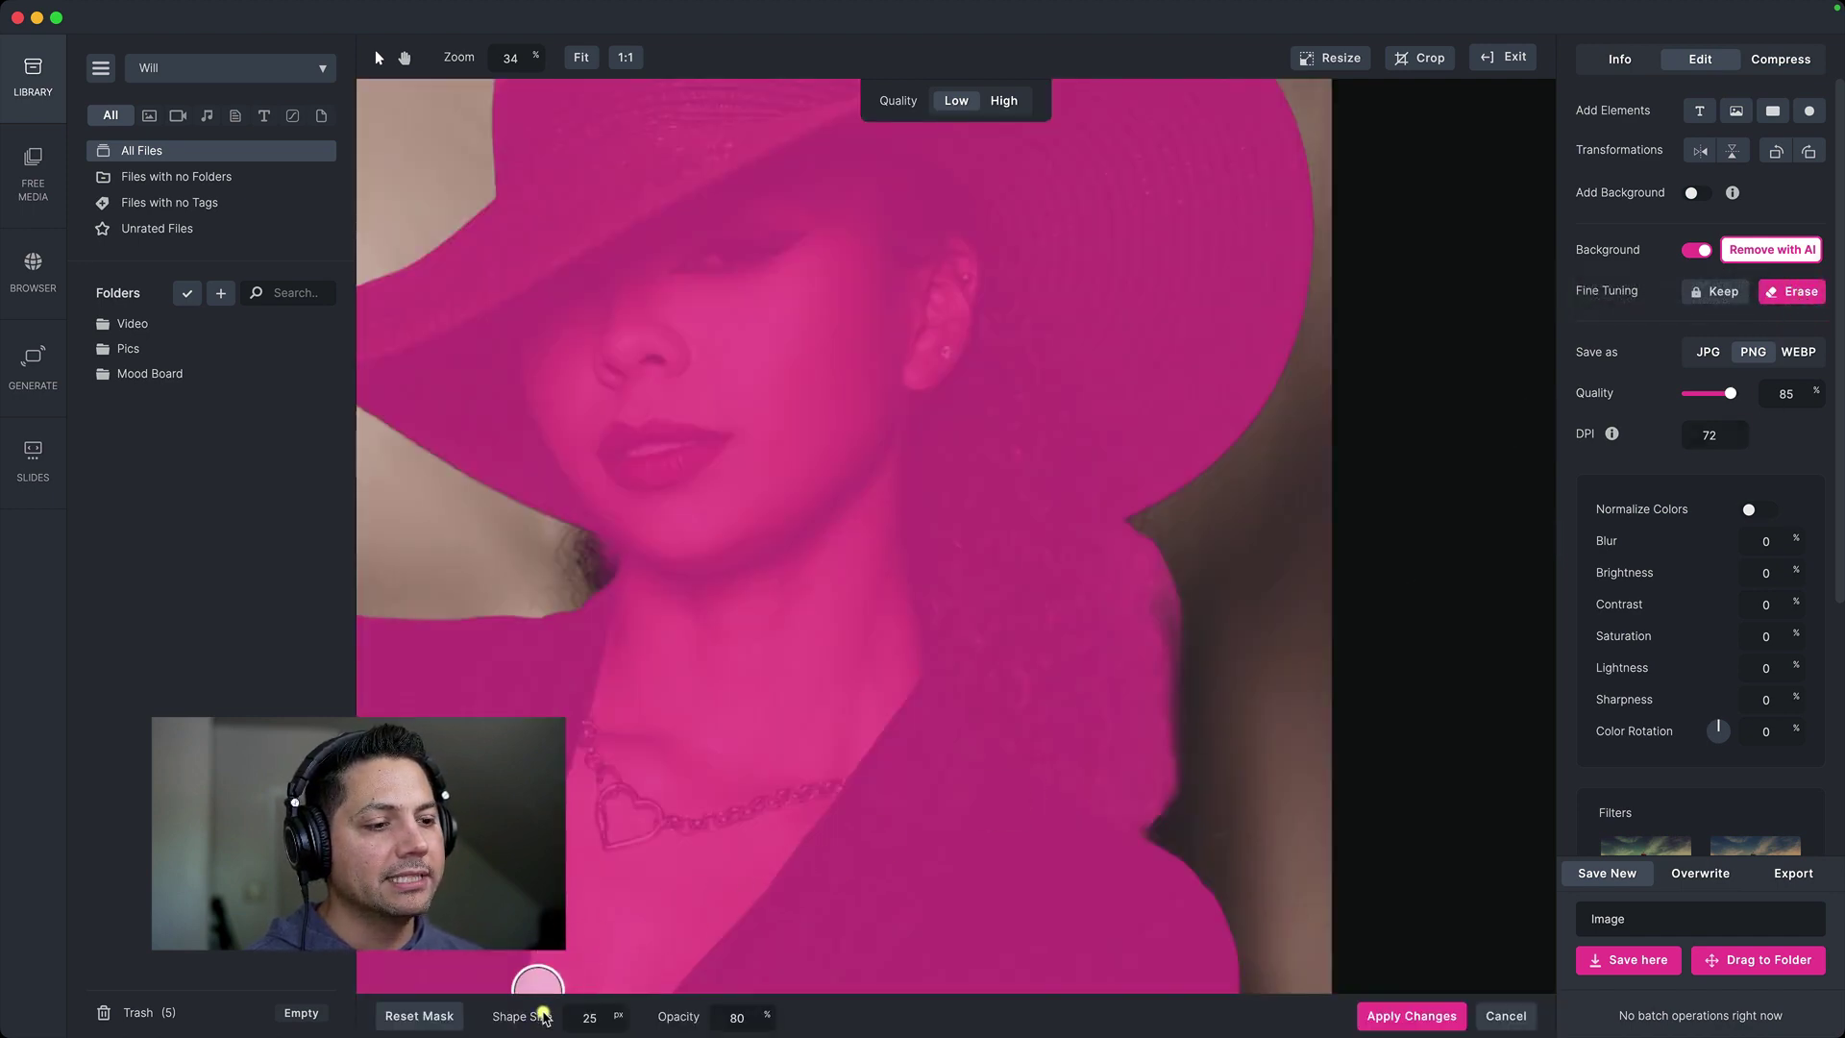
pyautogui.moveTo(616, 1017); pyautogui.dragTo(653, 1014)
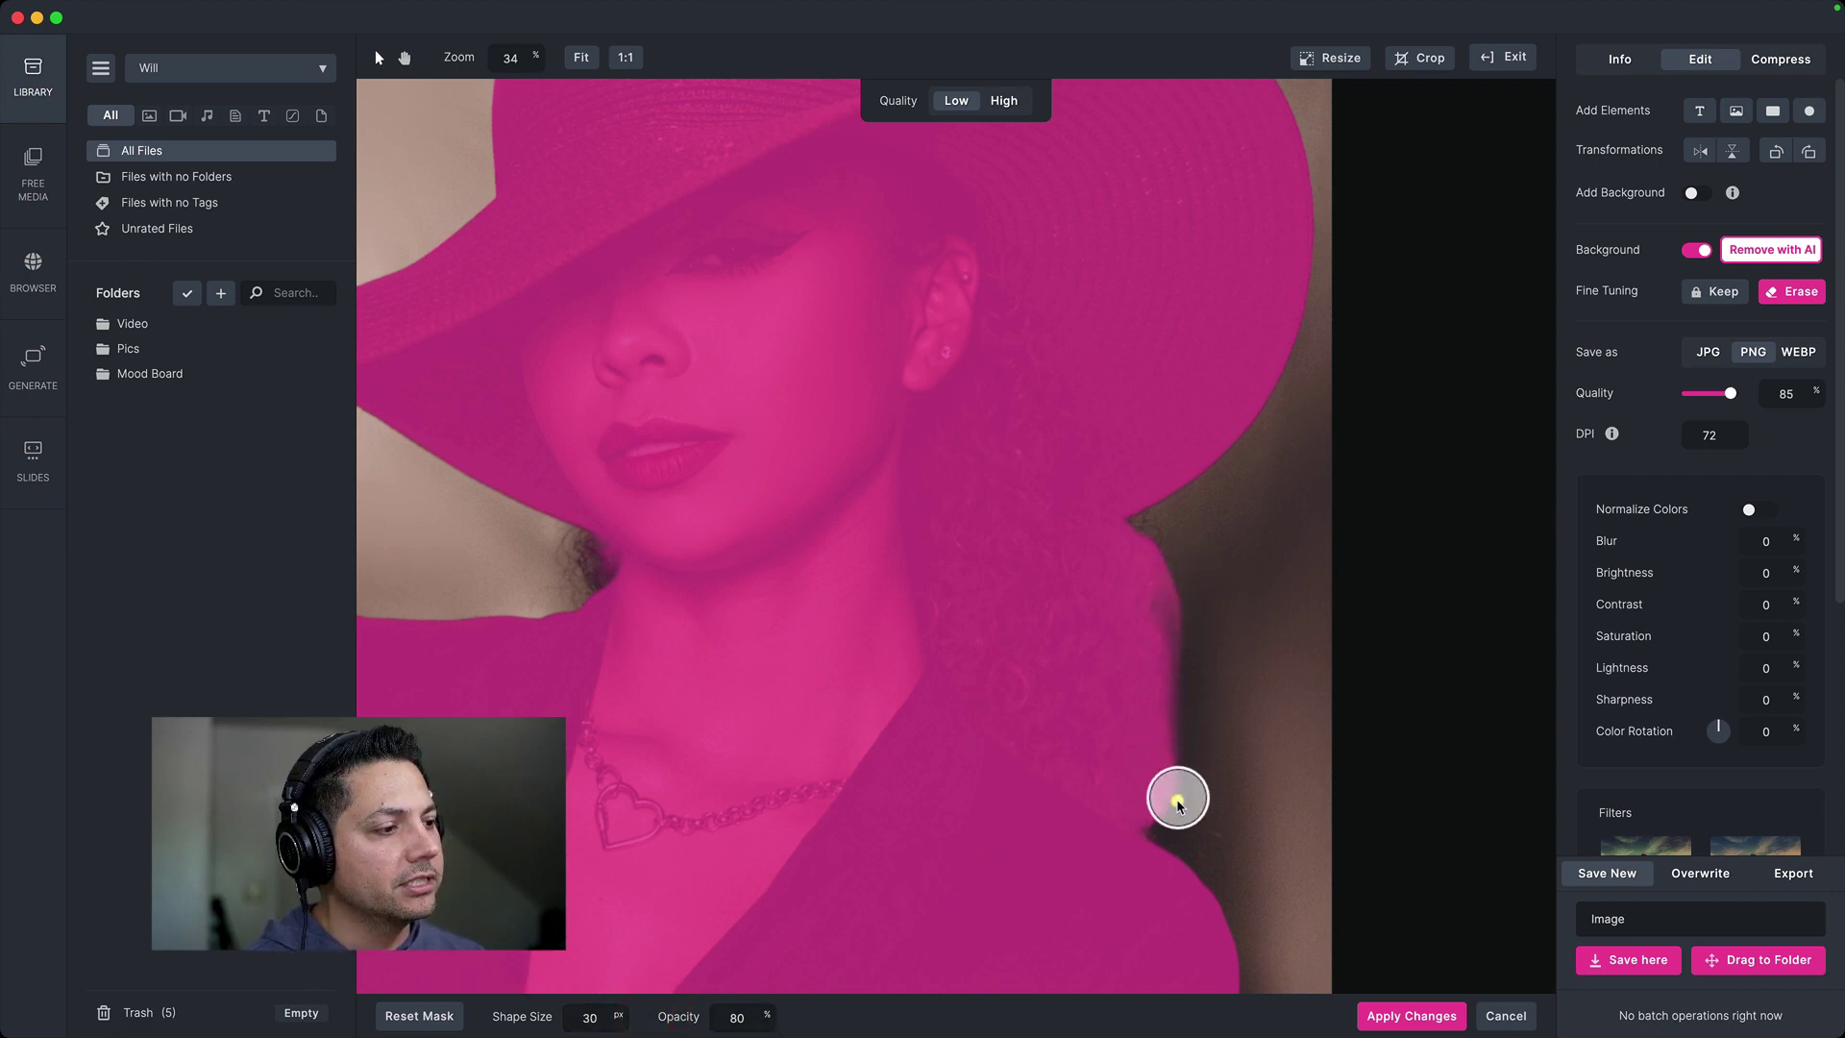
pyautogui.moveTo(1170, 801)
pyautogui.mouseDown()
pyautogui.moveTo(1182, 625)
pyautogui.moveTo(1139, 542)
pyautogui.mouseUp()
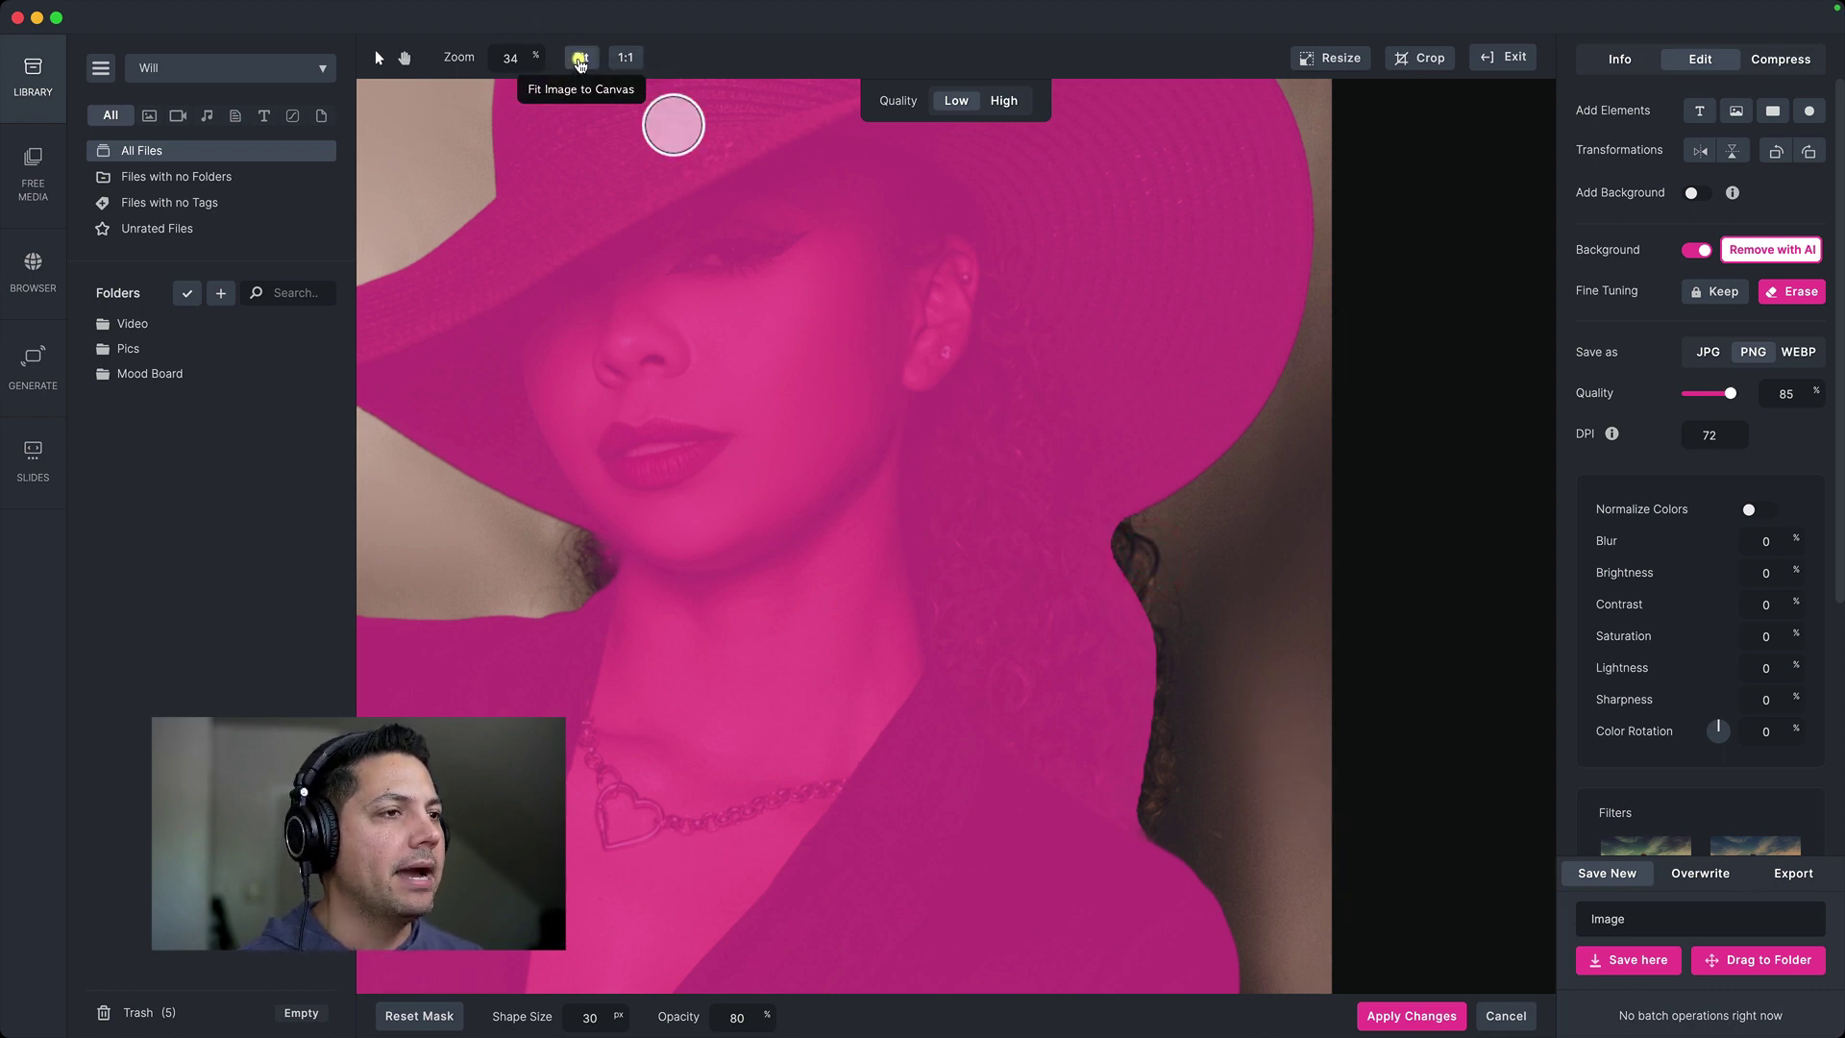
pyautogui.click(579, 62)
pyautogui.click(1431, 1025)
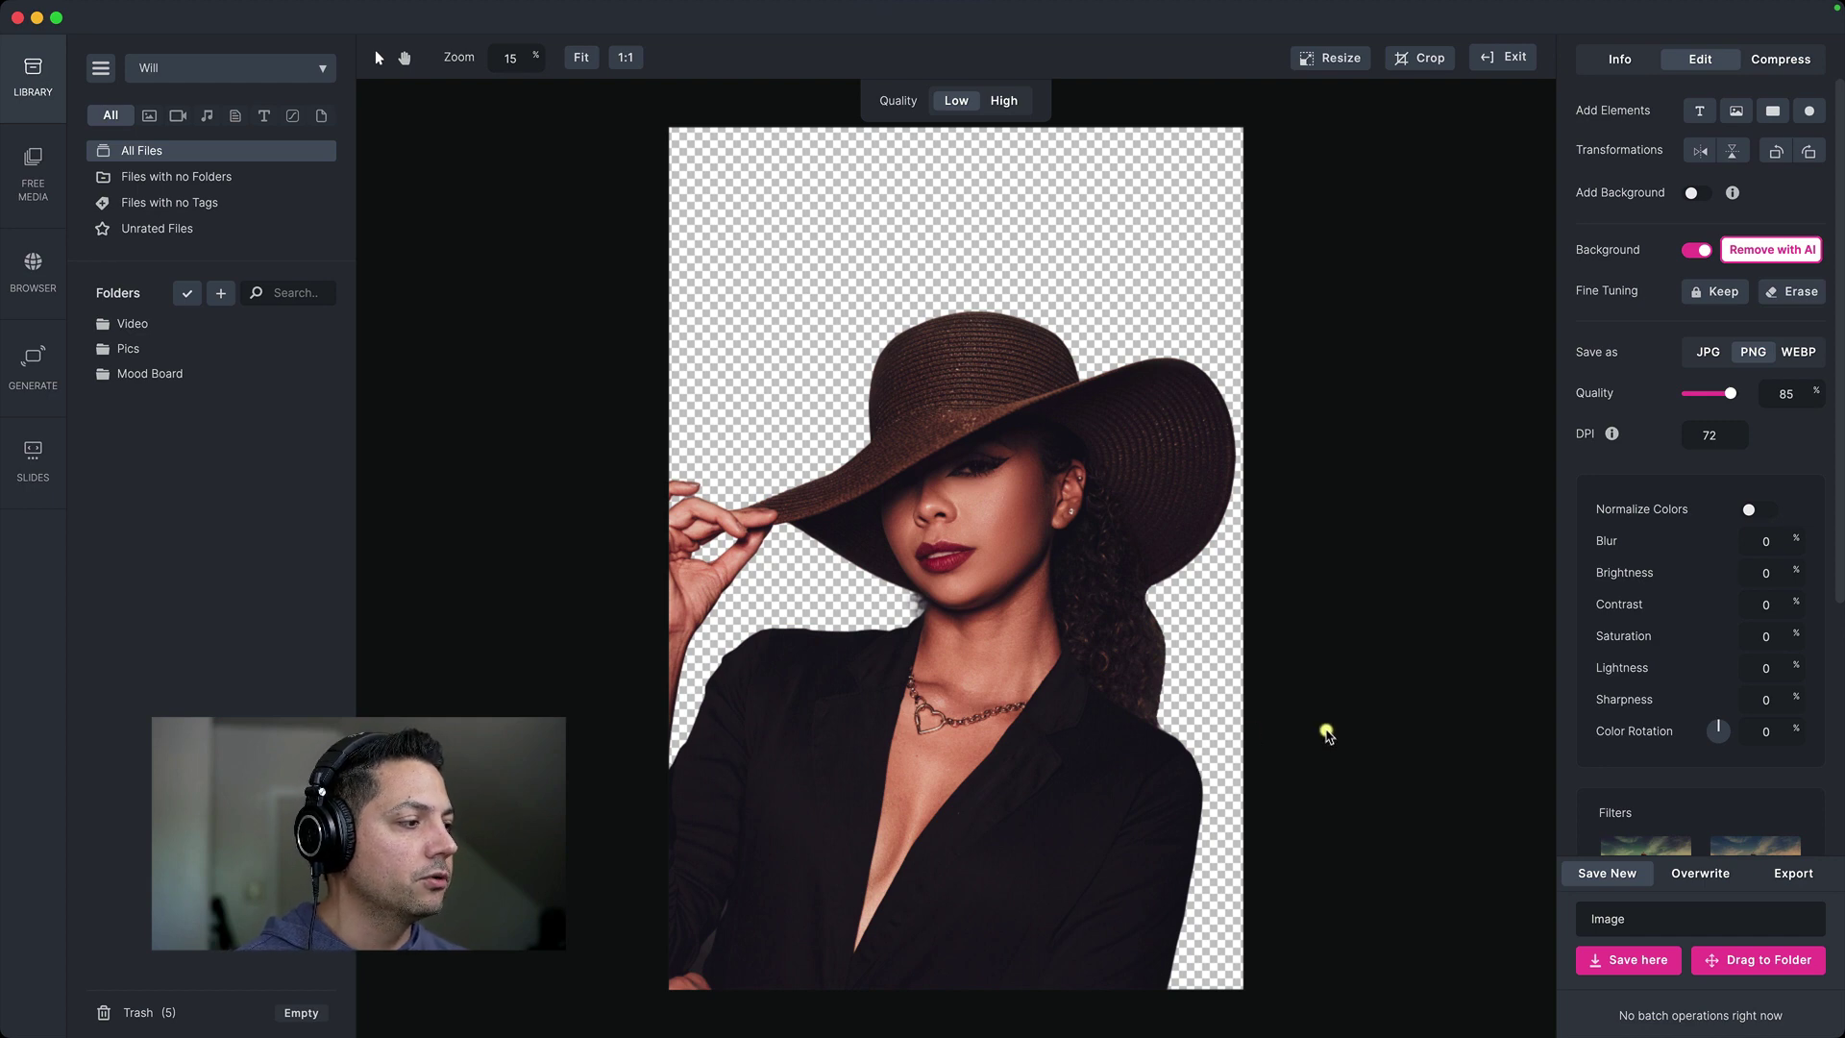
# Rename the cutout to 'Girl Hat BG' and save it as a new PNG.
pyautogui.doubleClick(1637, 919)
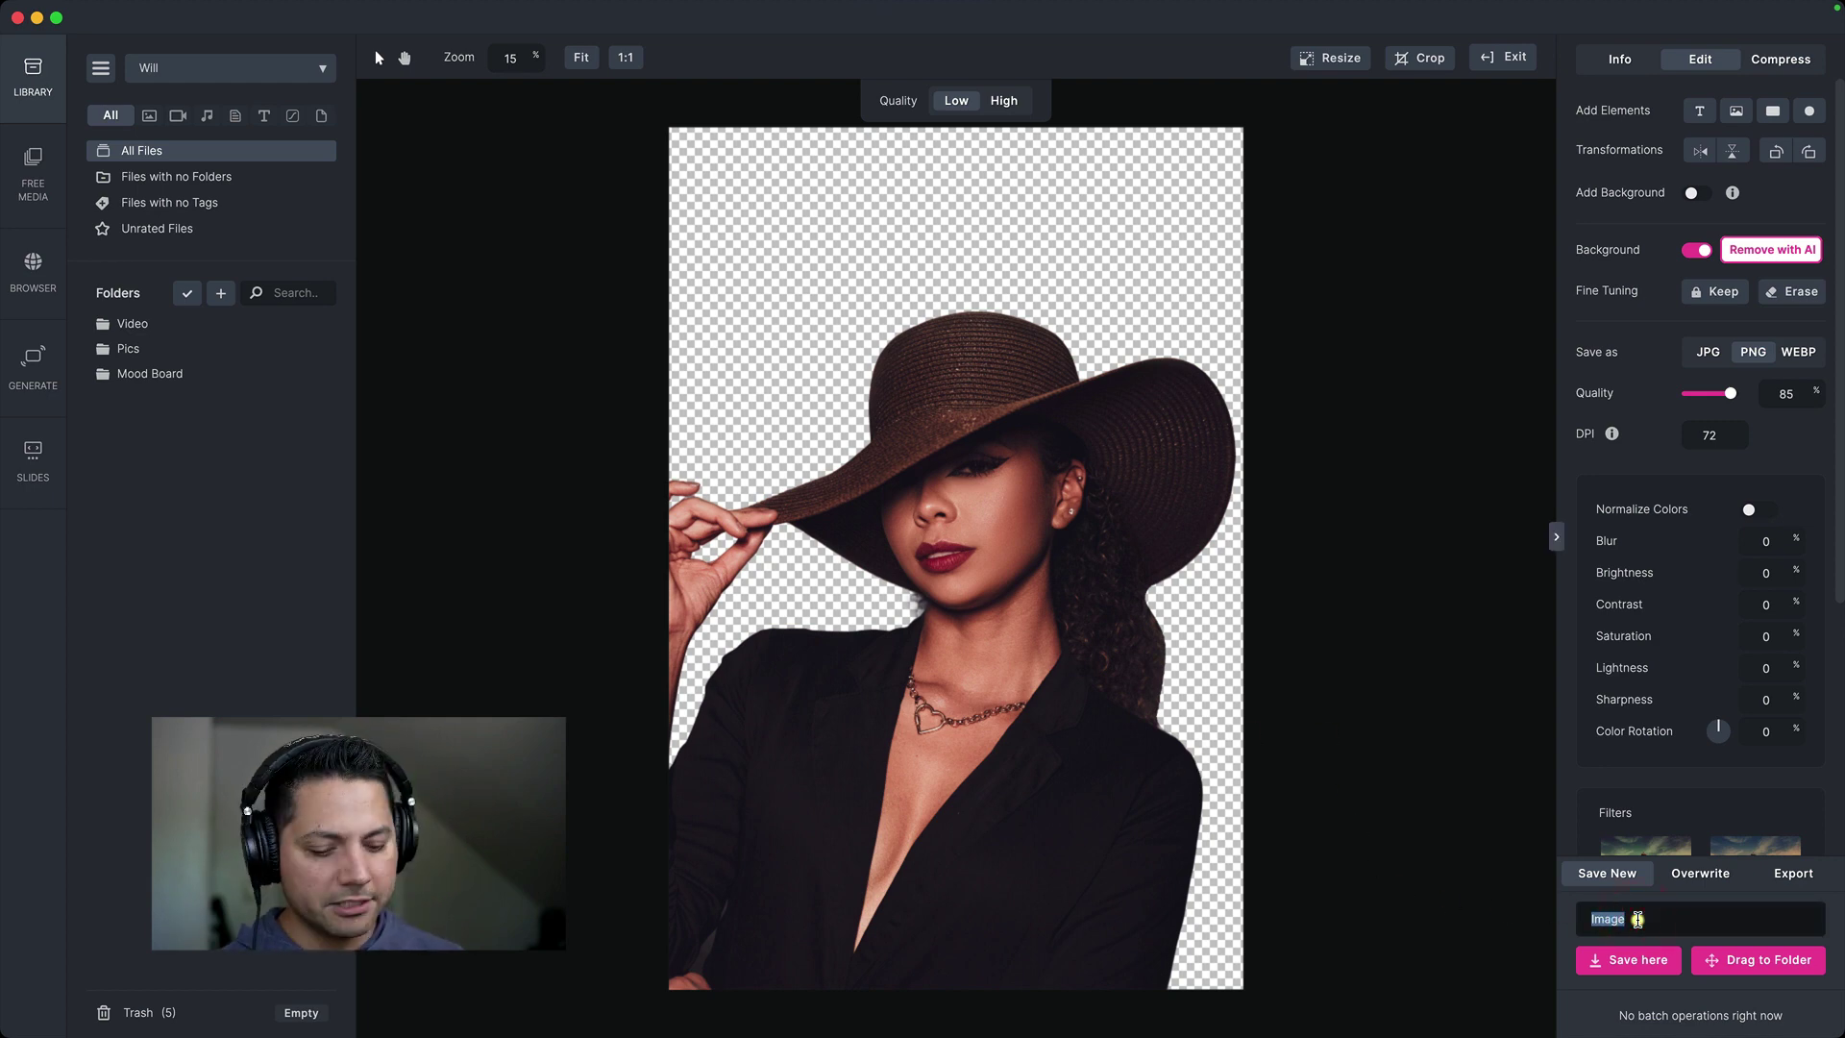
pyautogui.write('Girl Hat')
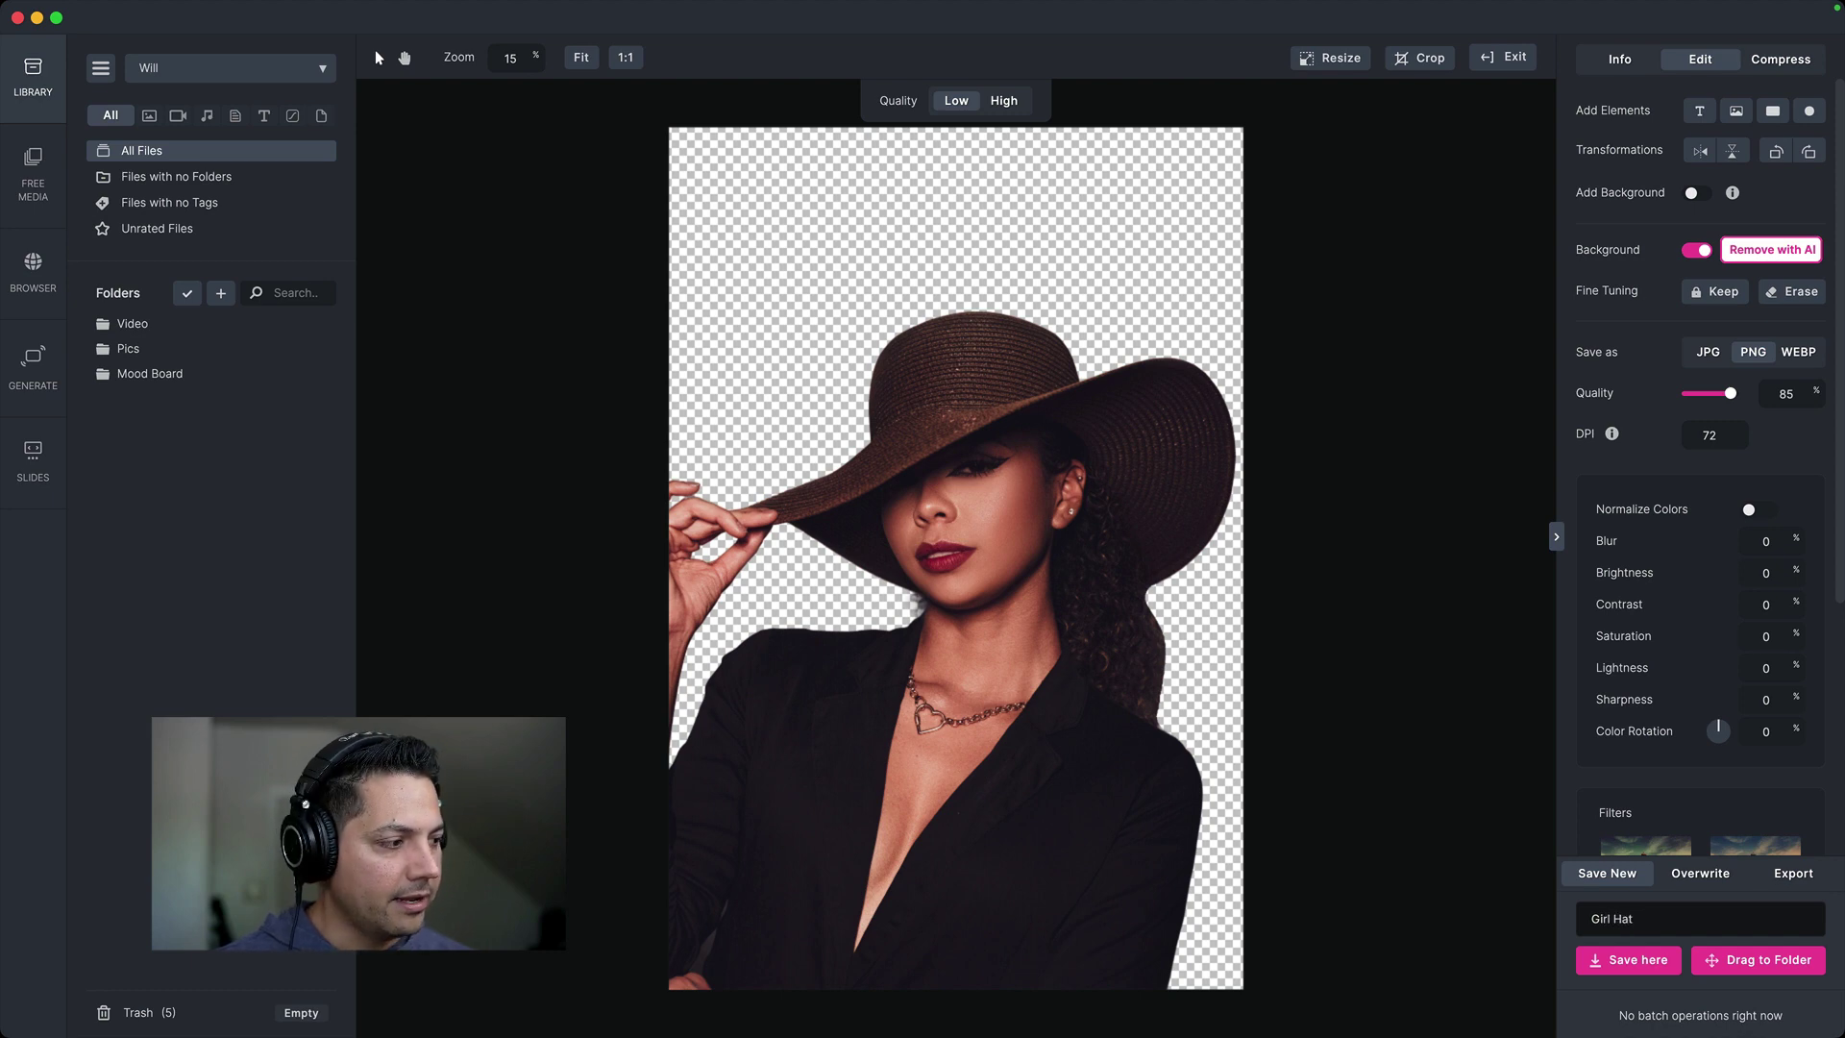
pyautogui.write(' BG')
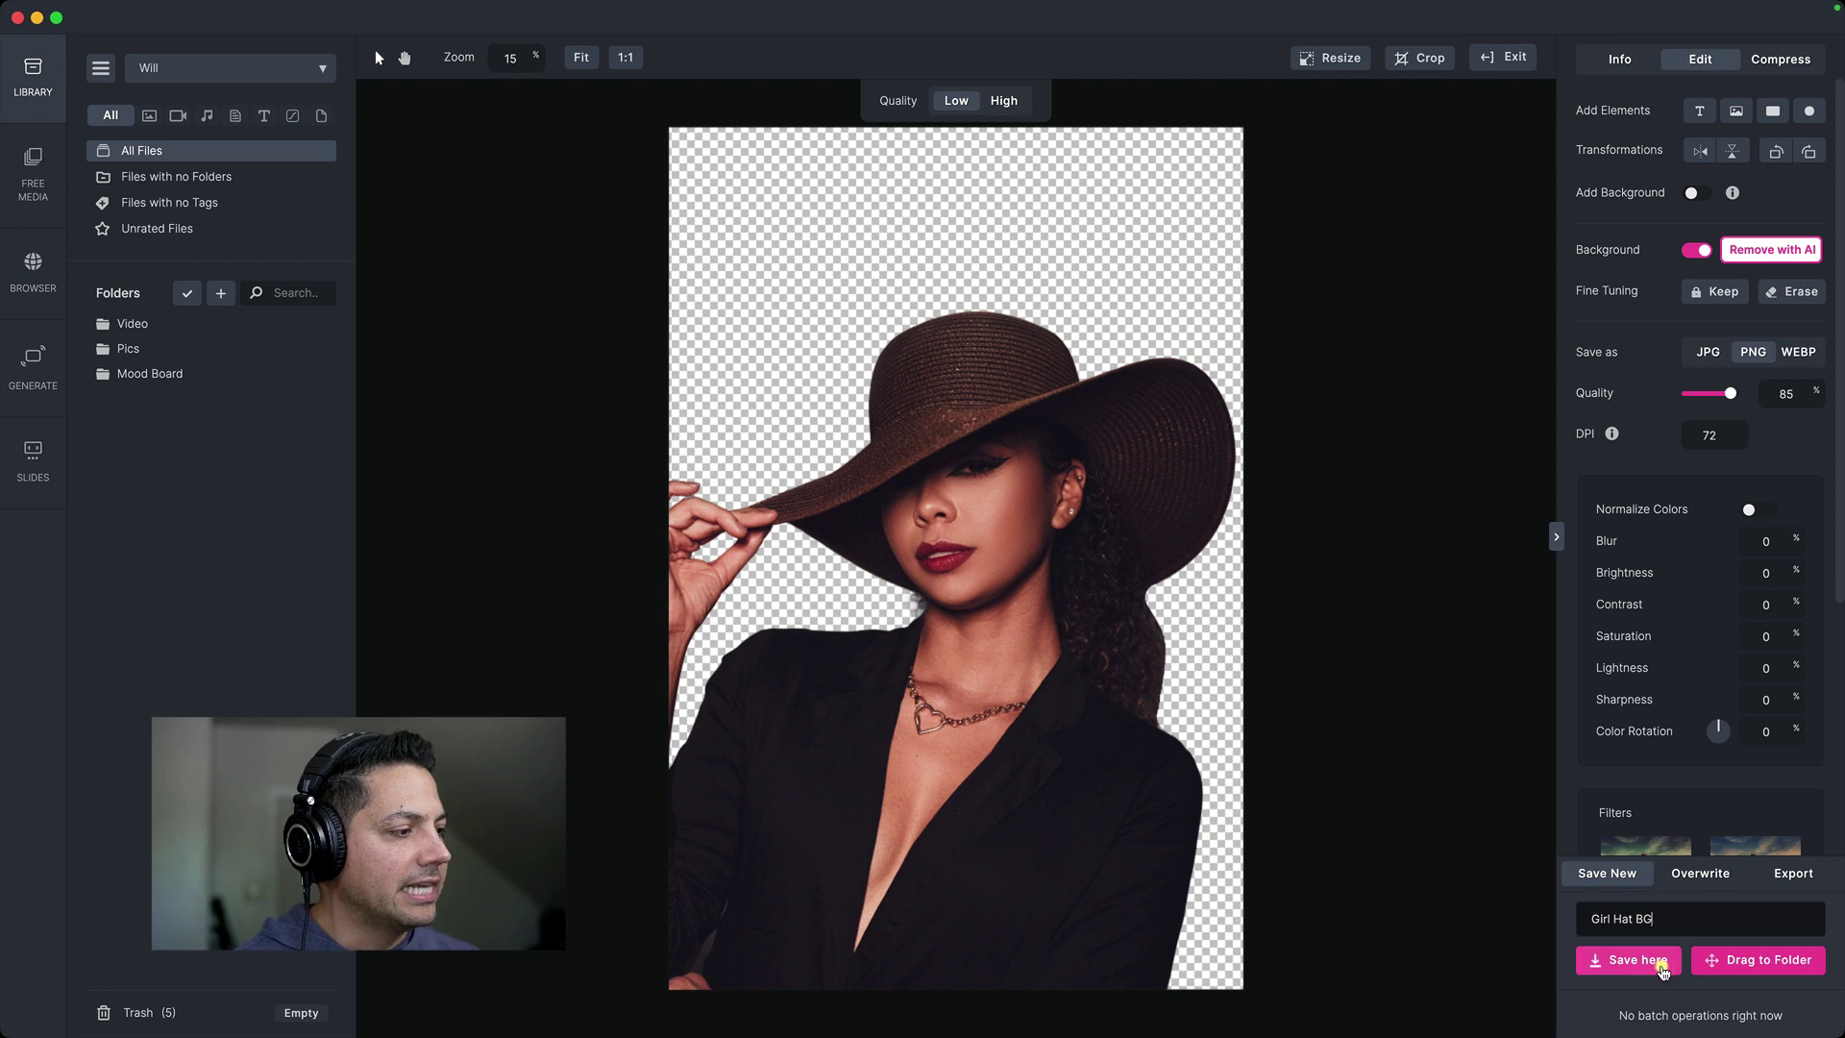
pyautogui.click(1640, 961)
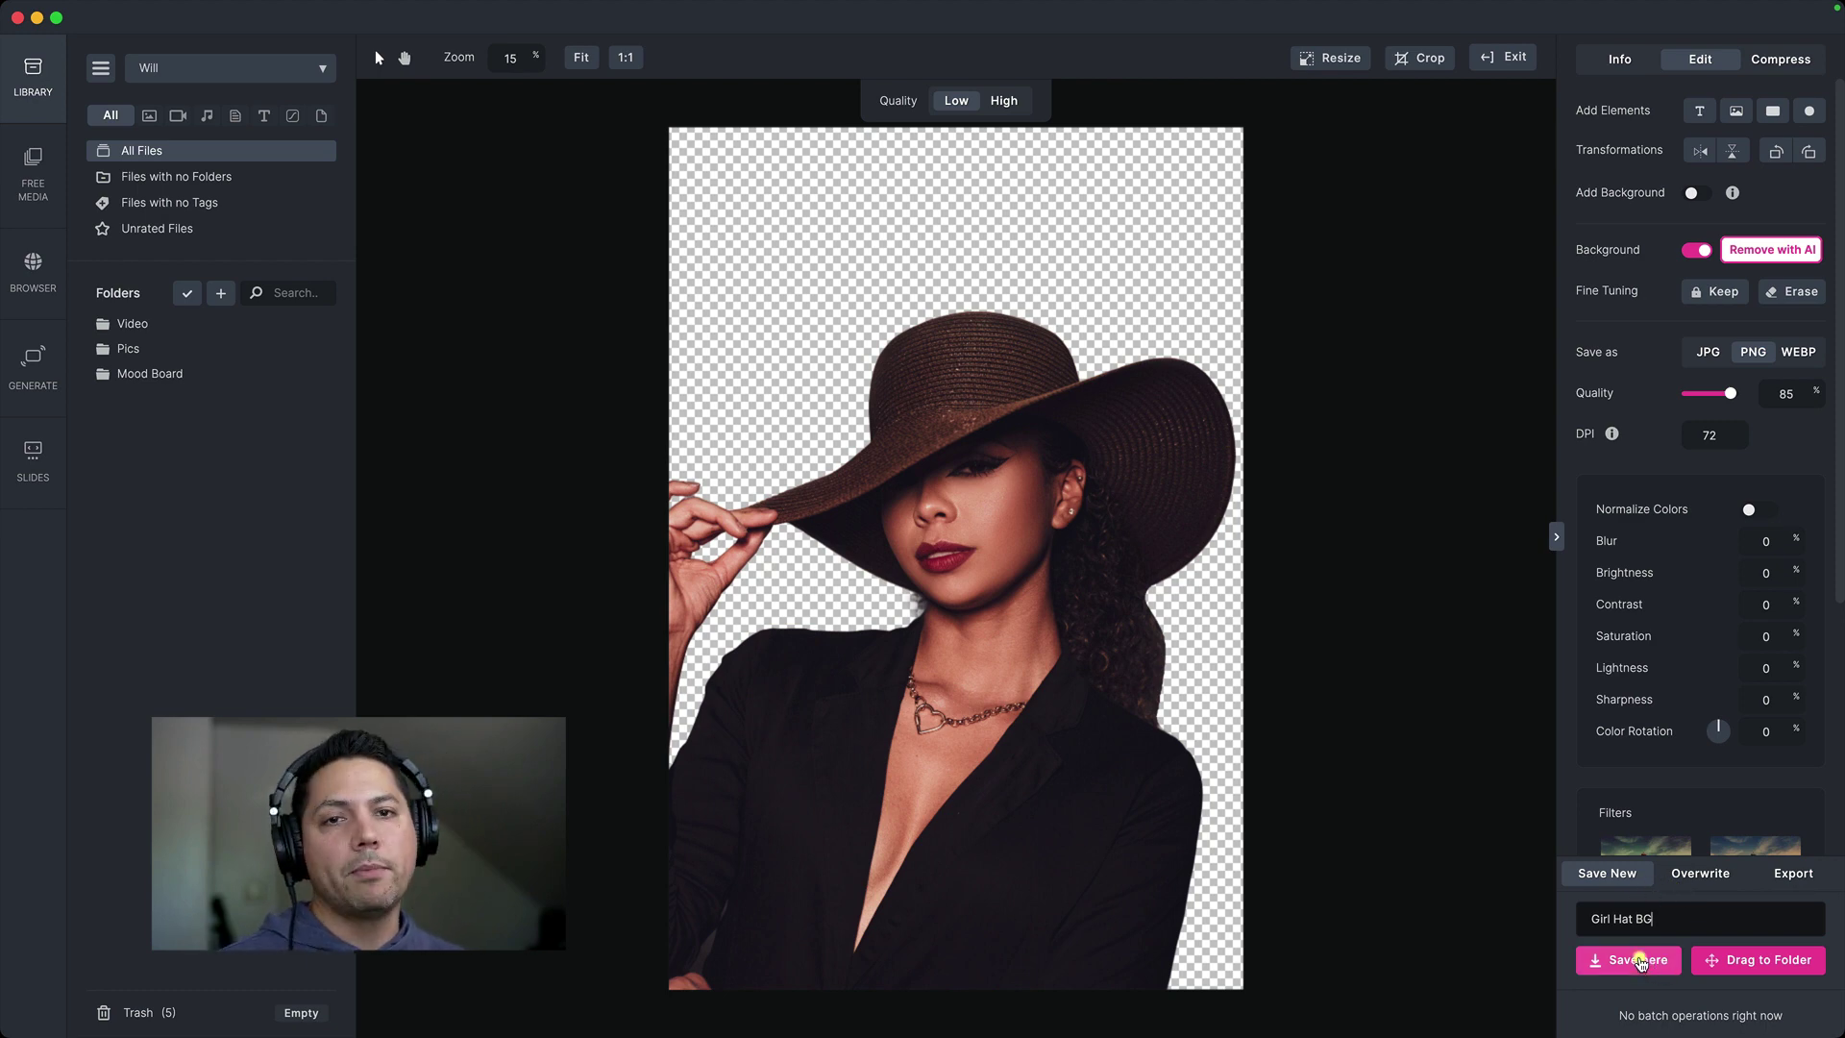
pyautogui.click(1640, 961)
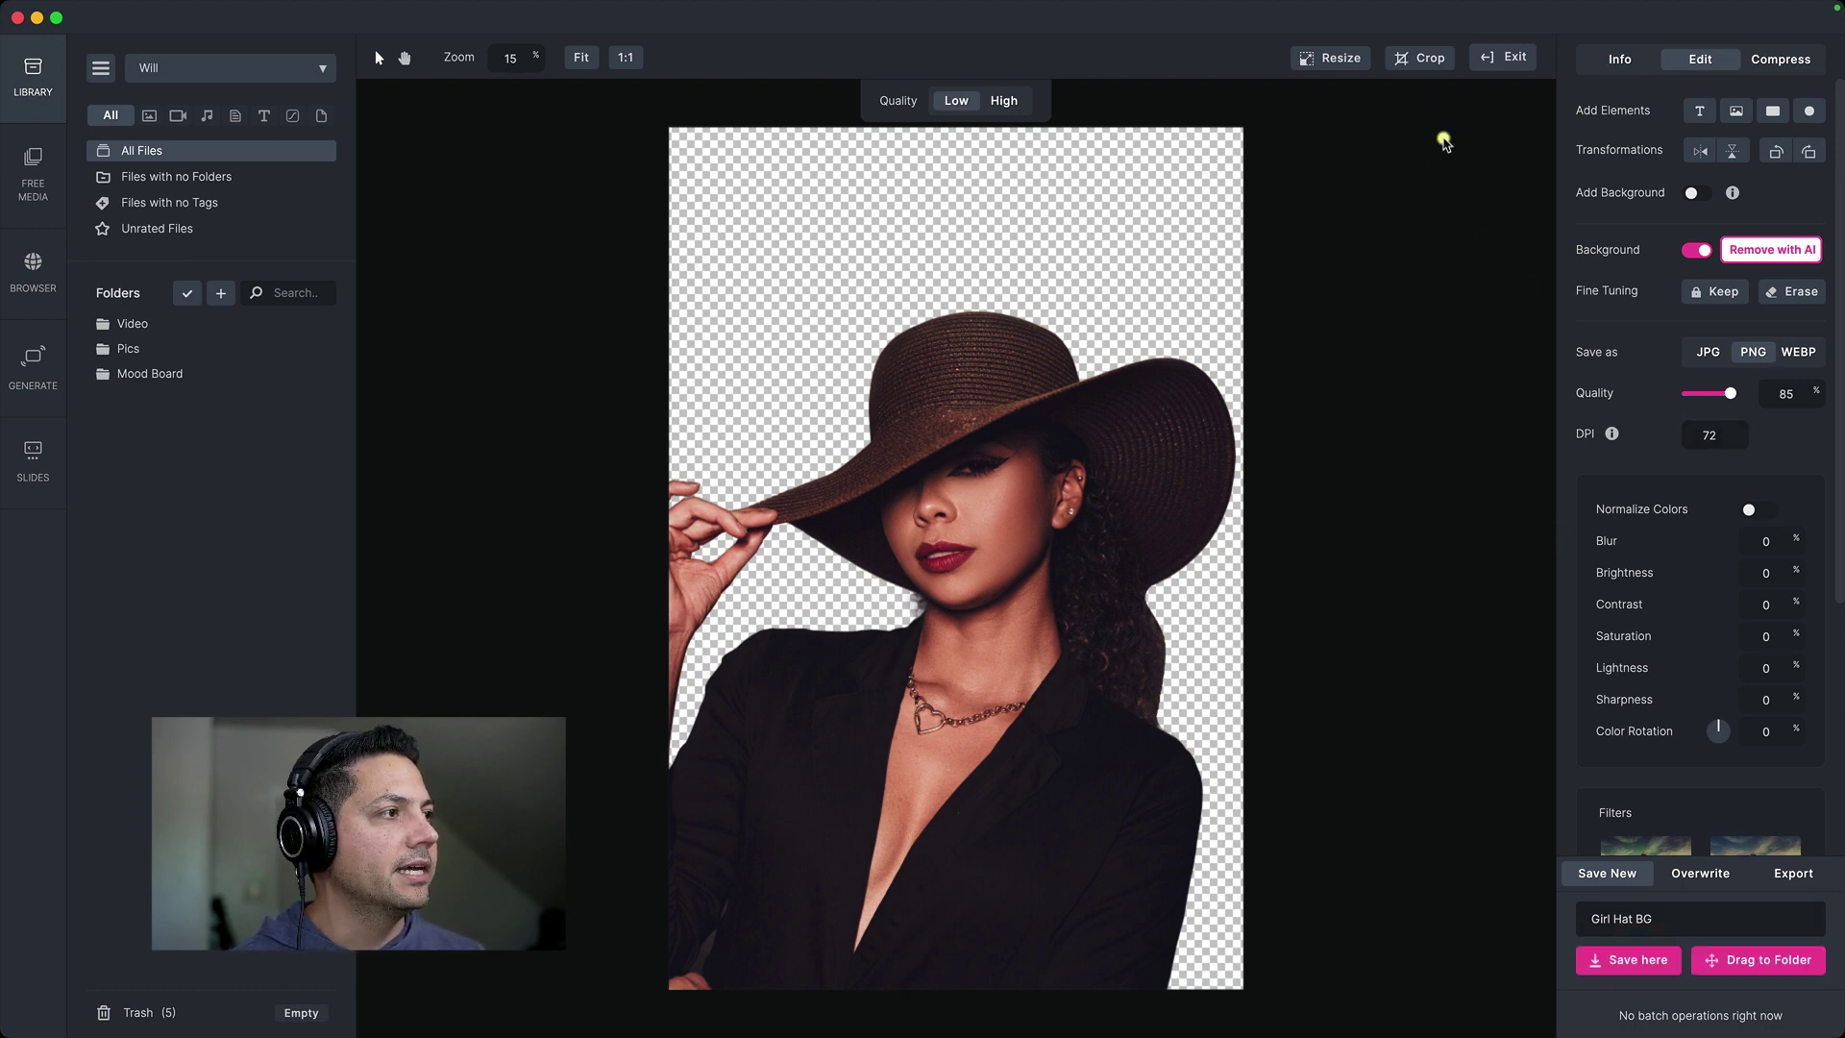
# Return to the library and reopen Girl Hat BG to check it, then close it.
pyautogui.click(1504, 56)
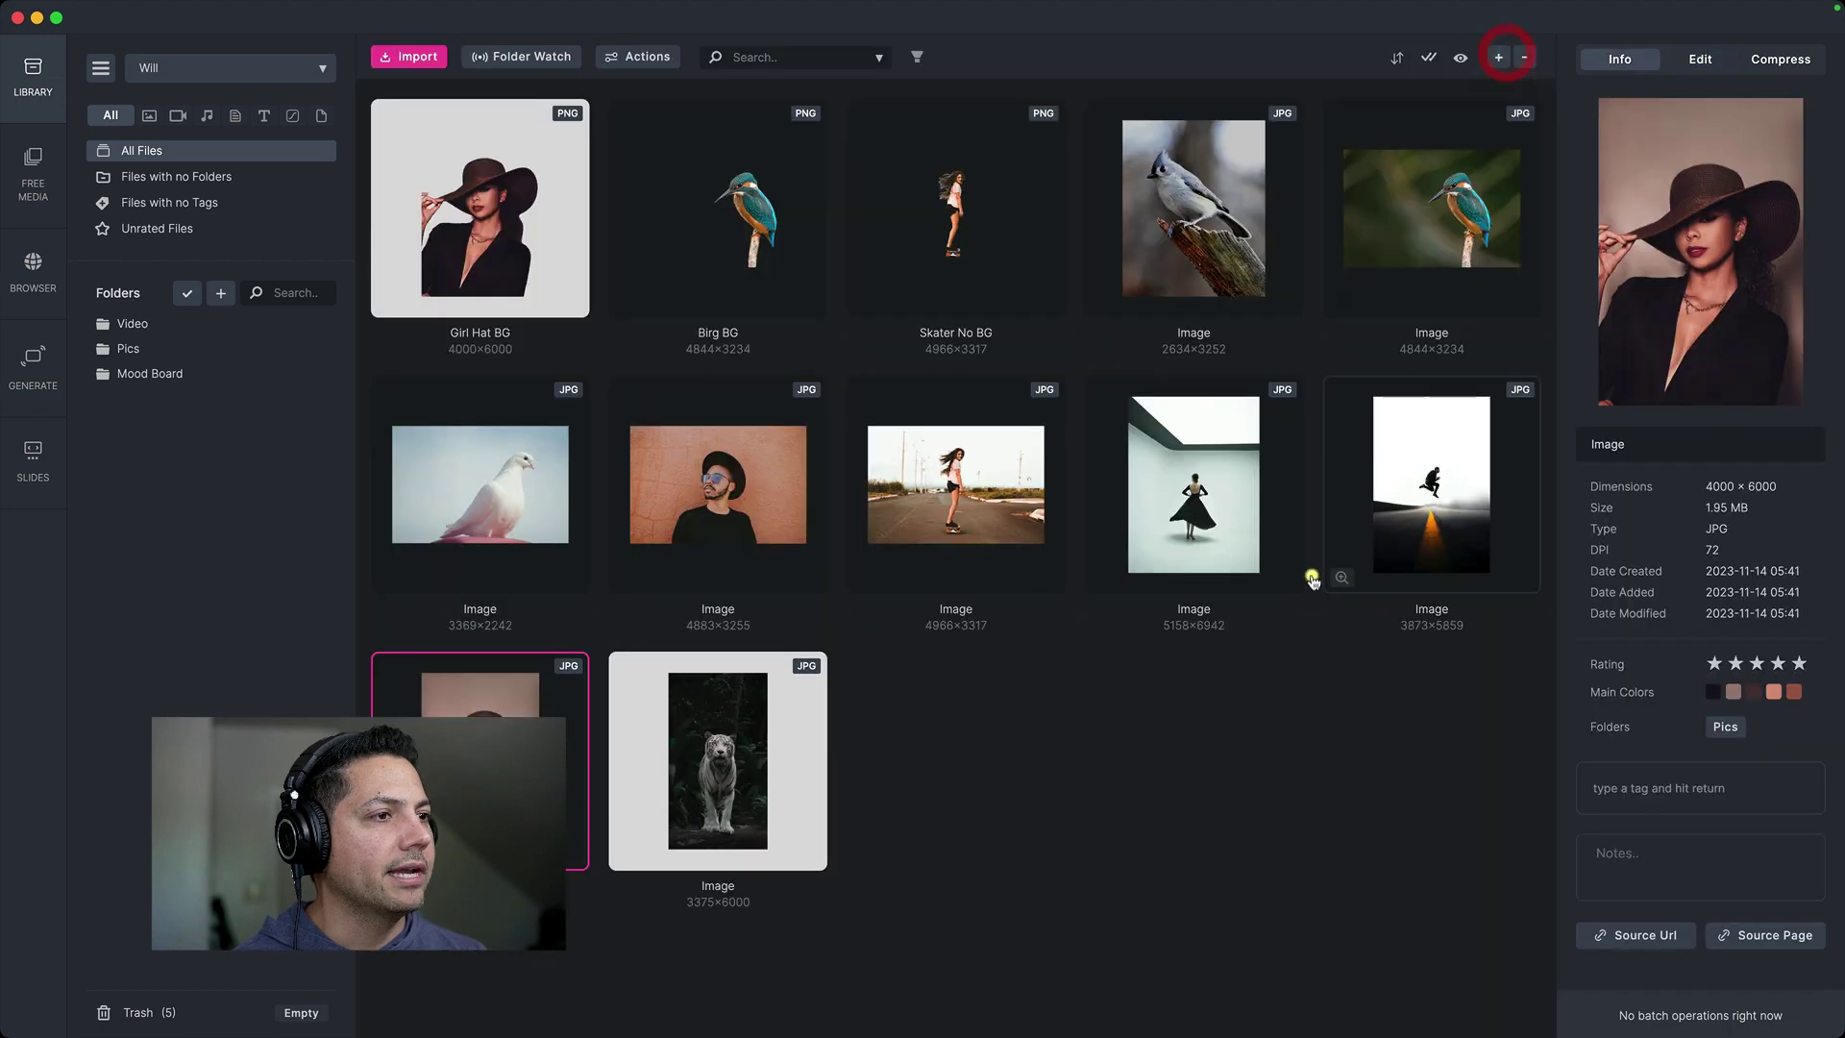
pyautogui.doubleClick(461, 235)
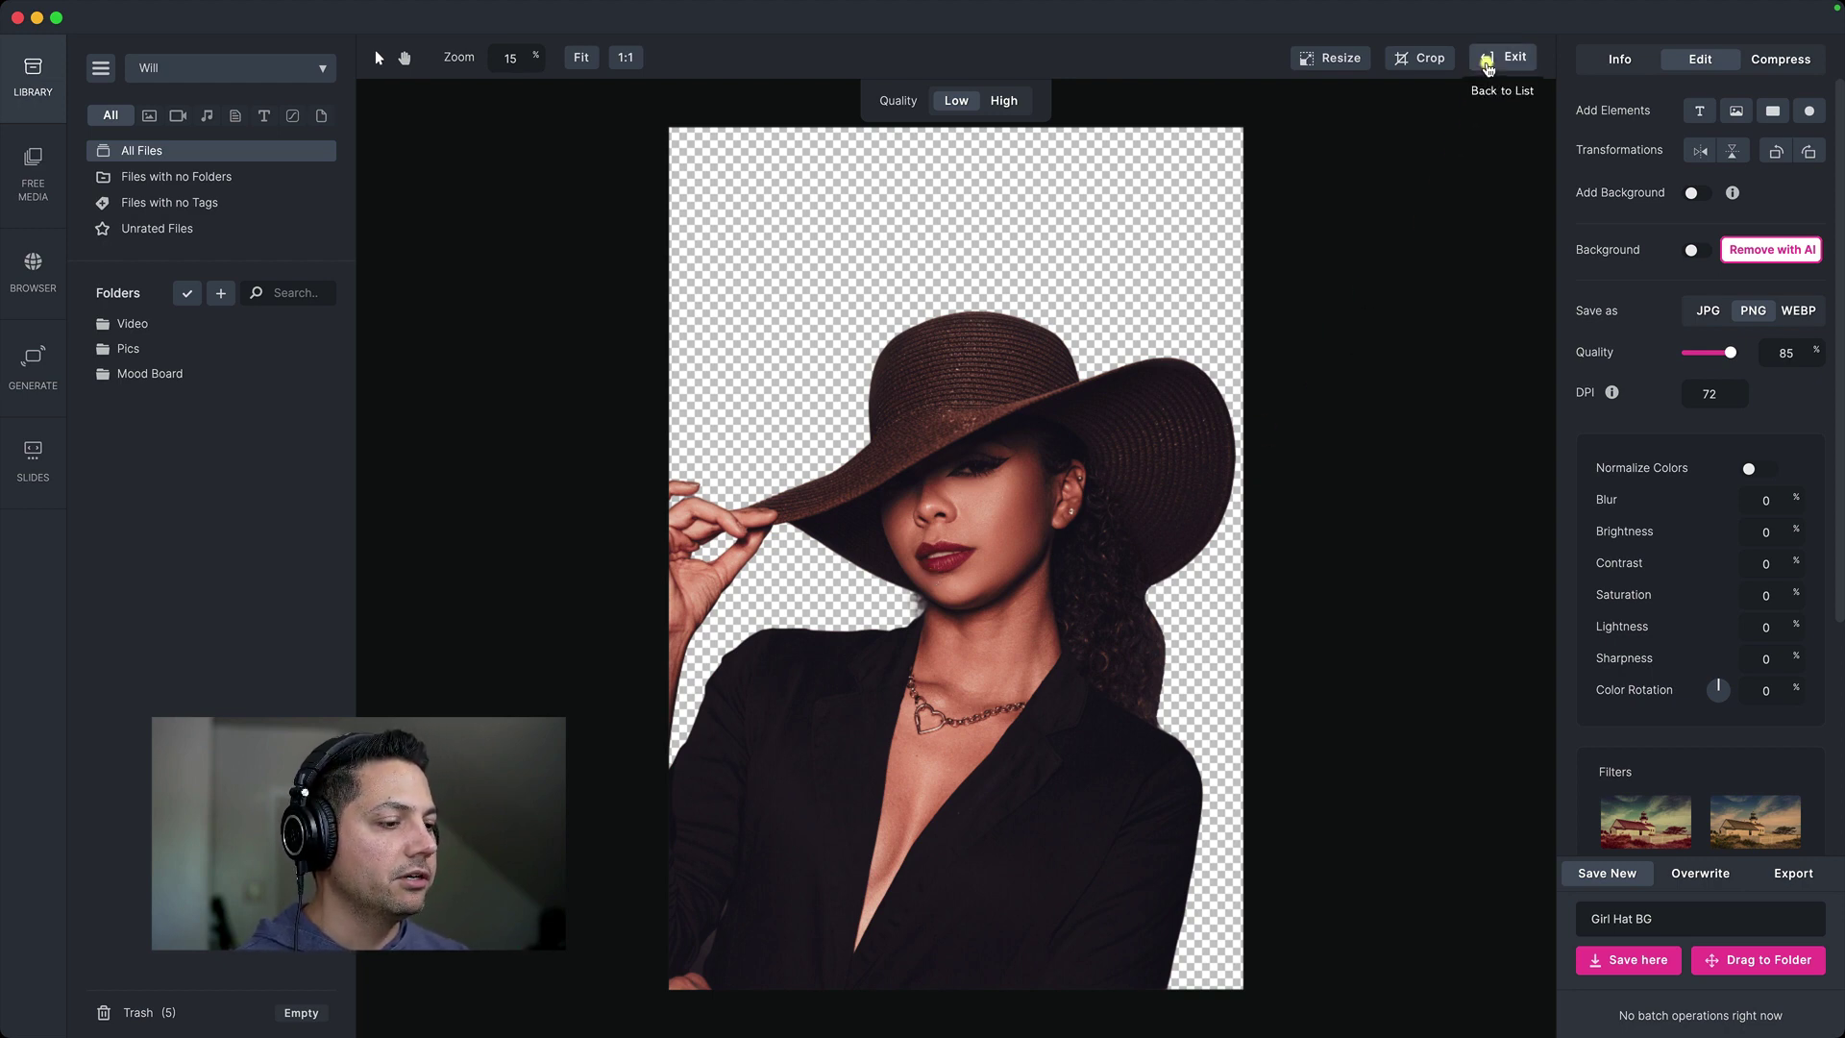
pyautogui.click(1488, 64)
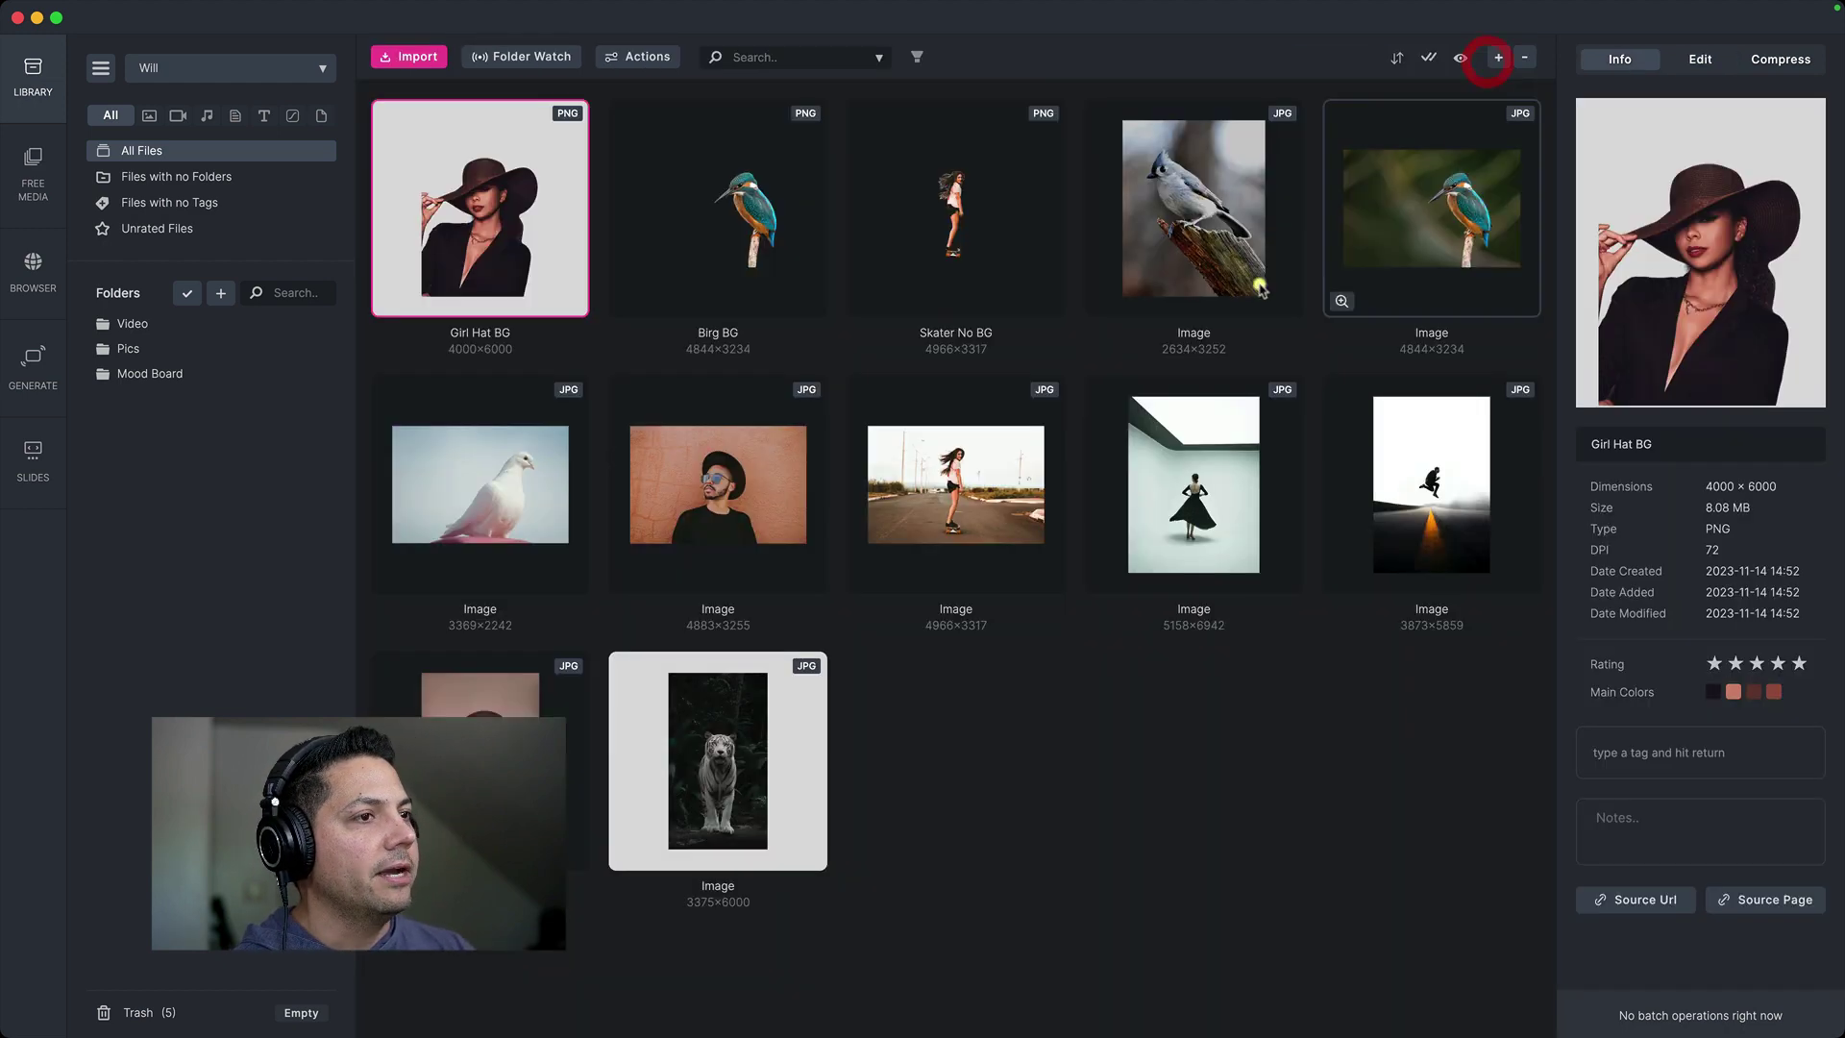
# Open Skater No BG, auto-crop it tightly around the skater, and save a new copy.
pyautogui.doubleClick(959, 258)
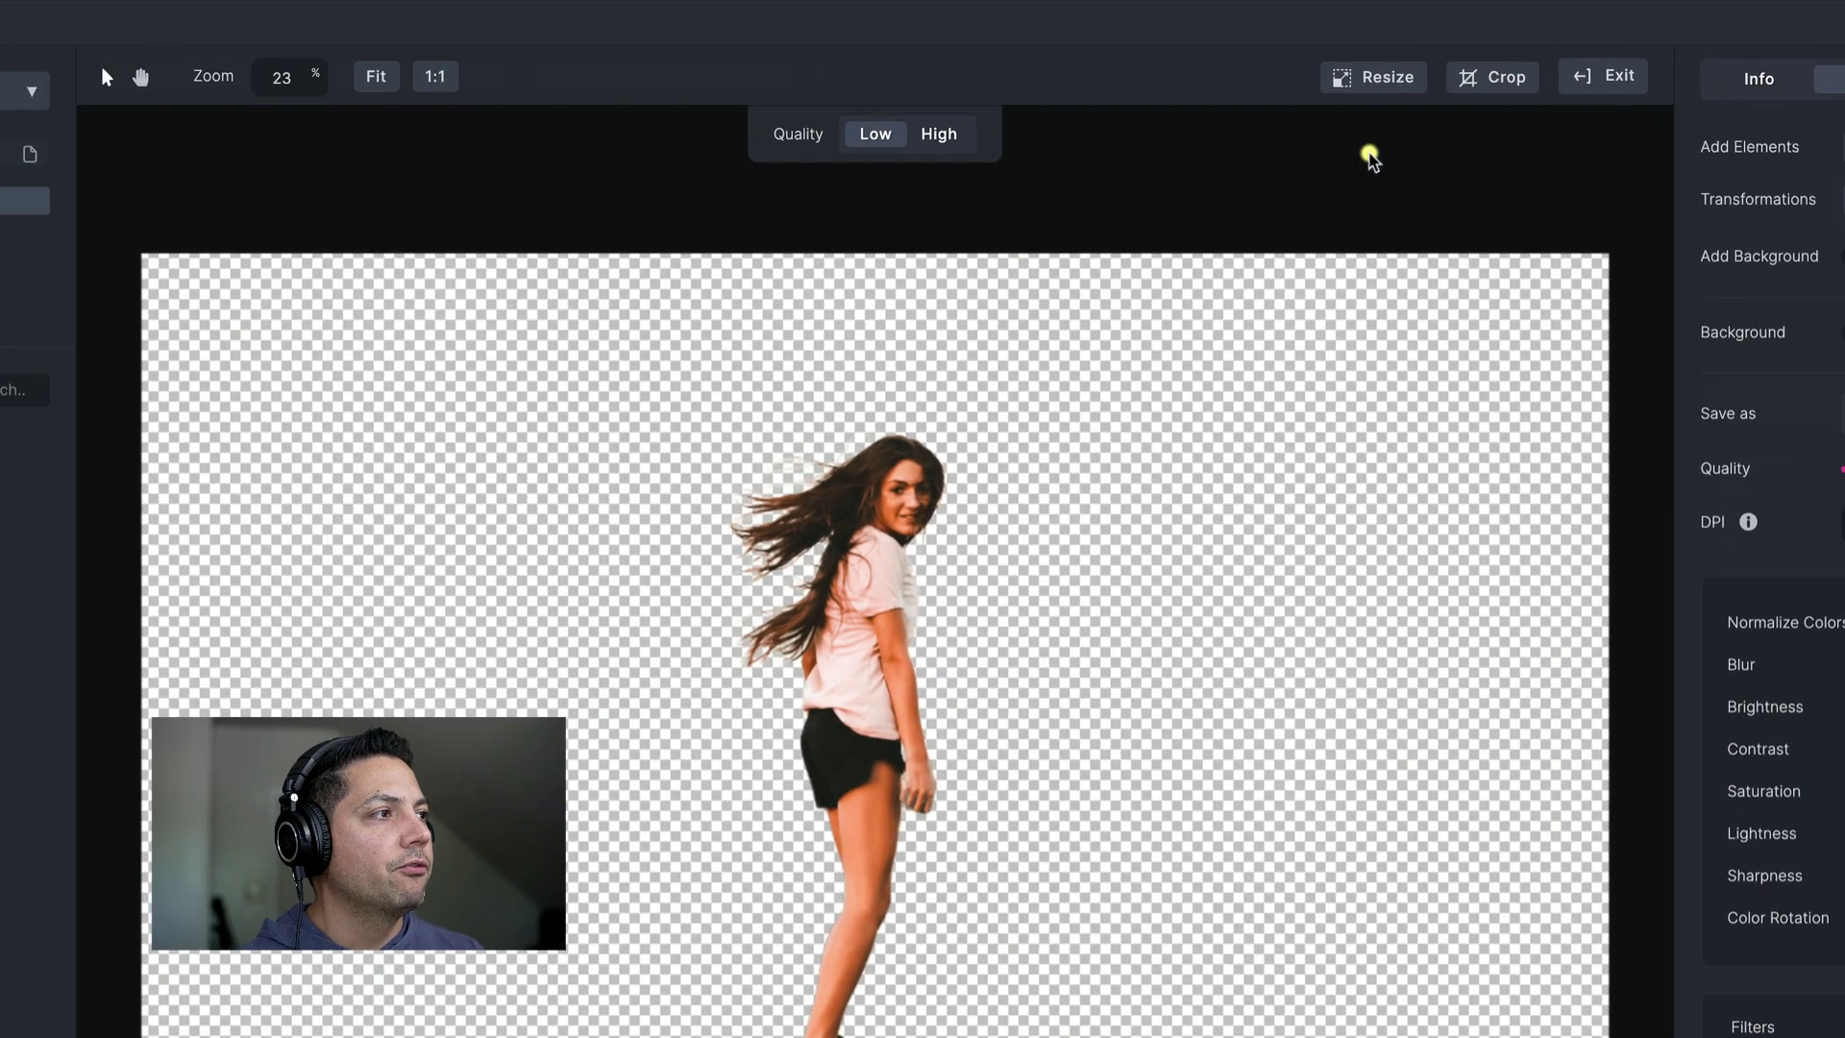
pyautogui.click(1468, 77)
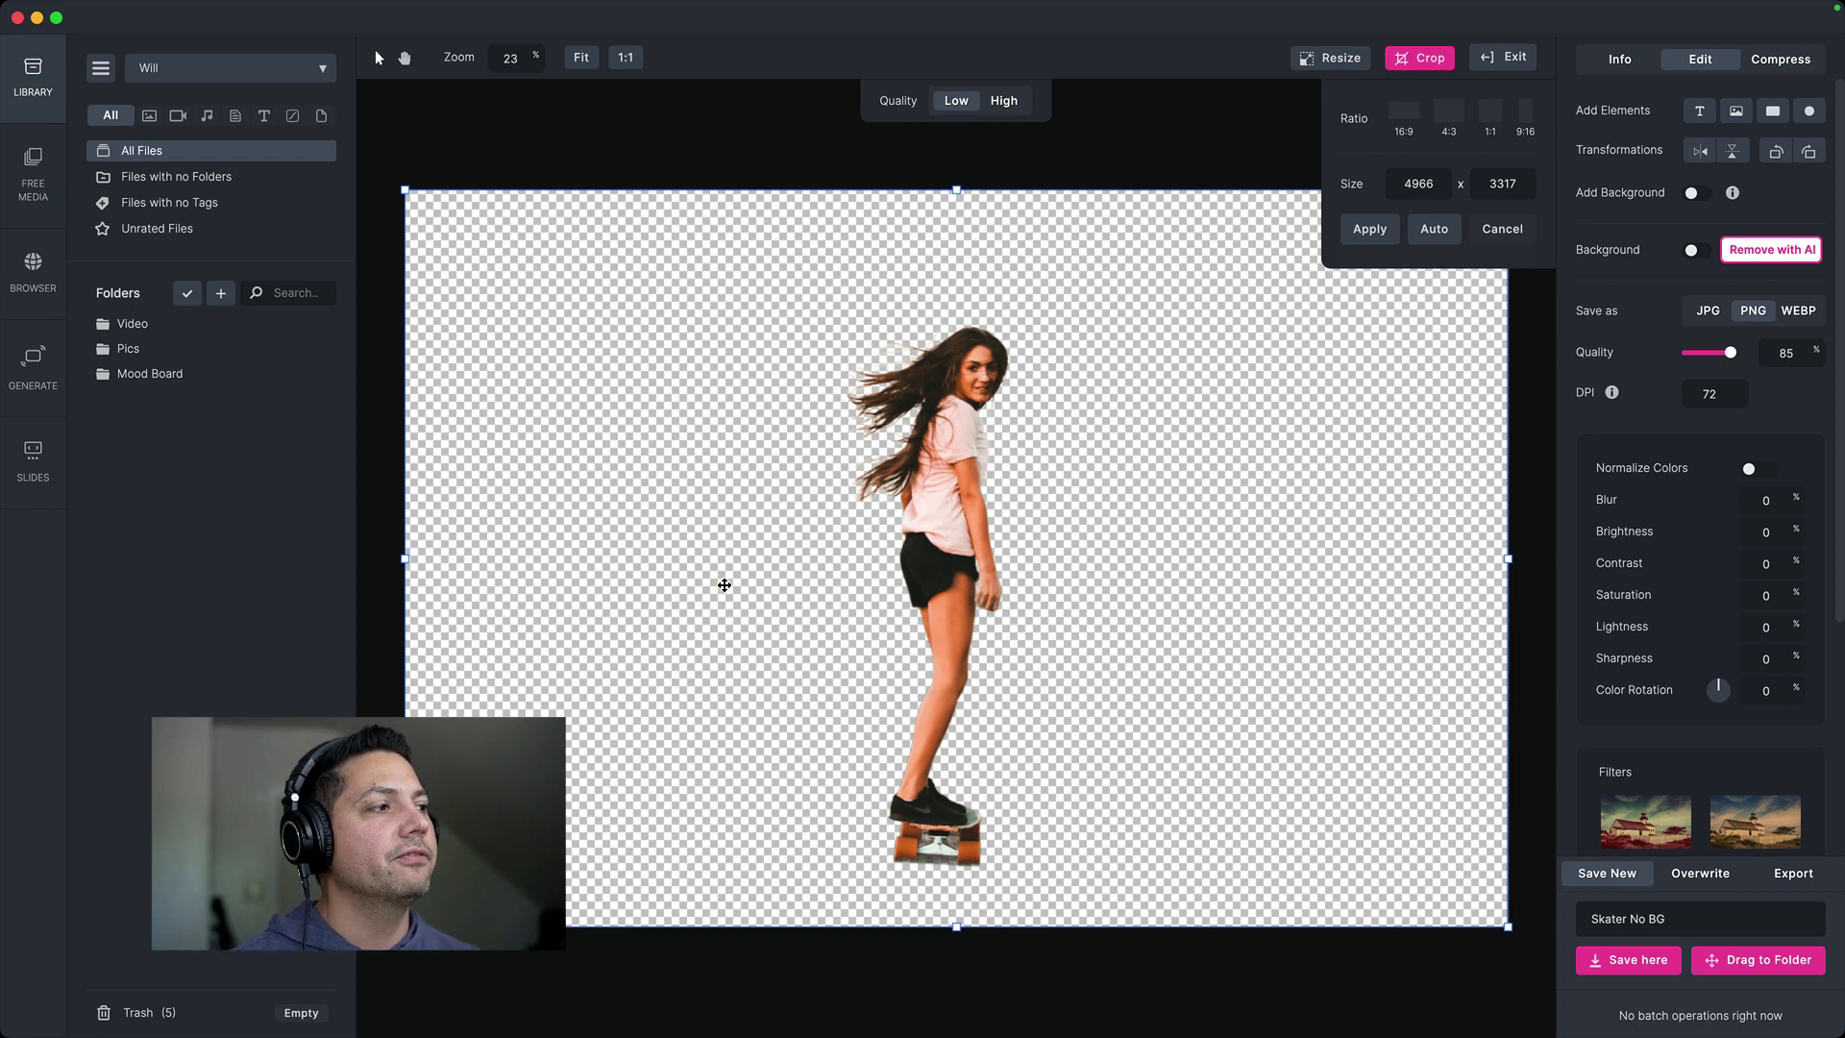
pyautogui.click(1442, 227)
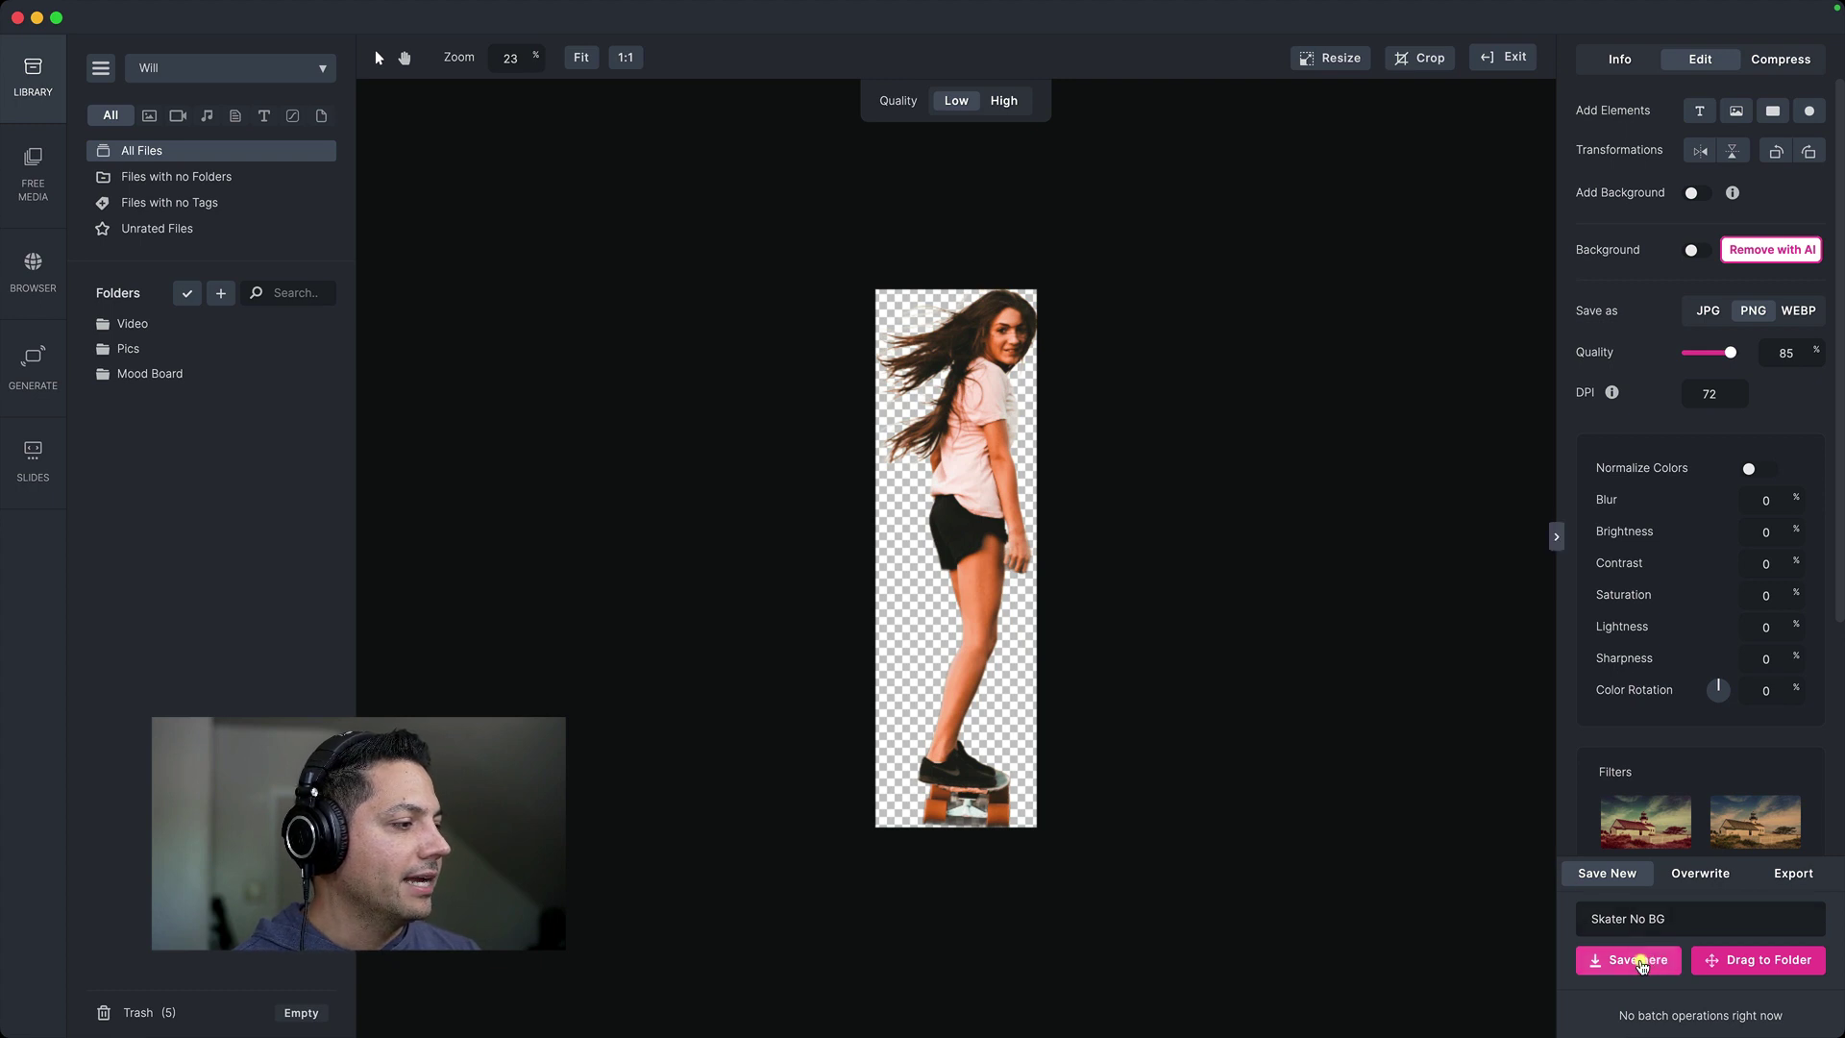
pyautogui.click(1639, 960)
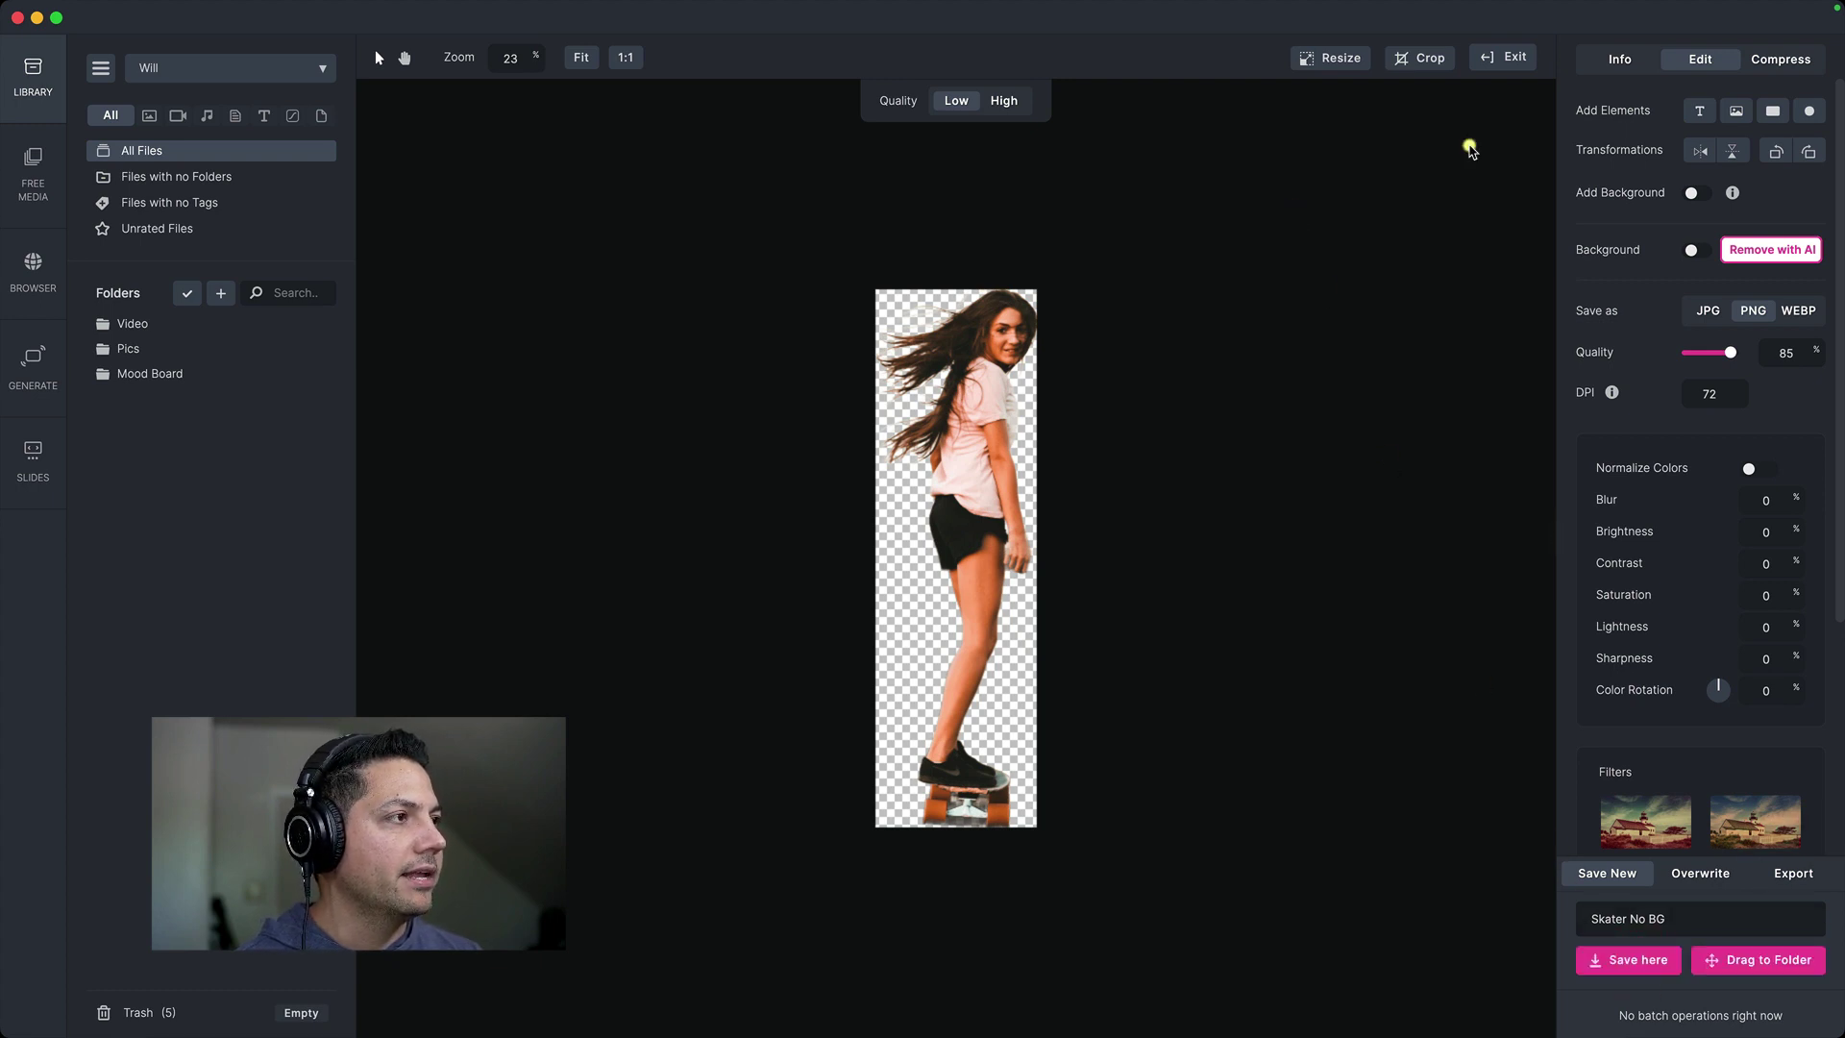
# Preview the new 730×2426 Skater No BG PNG, then go back to the library.
pyautogui.click(1503, 56)
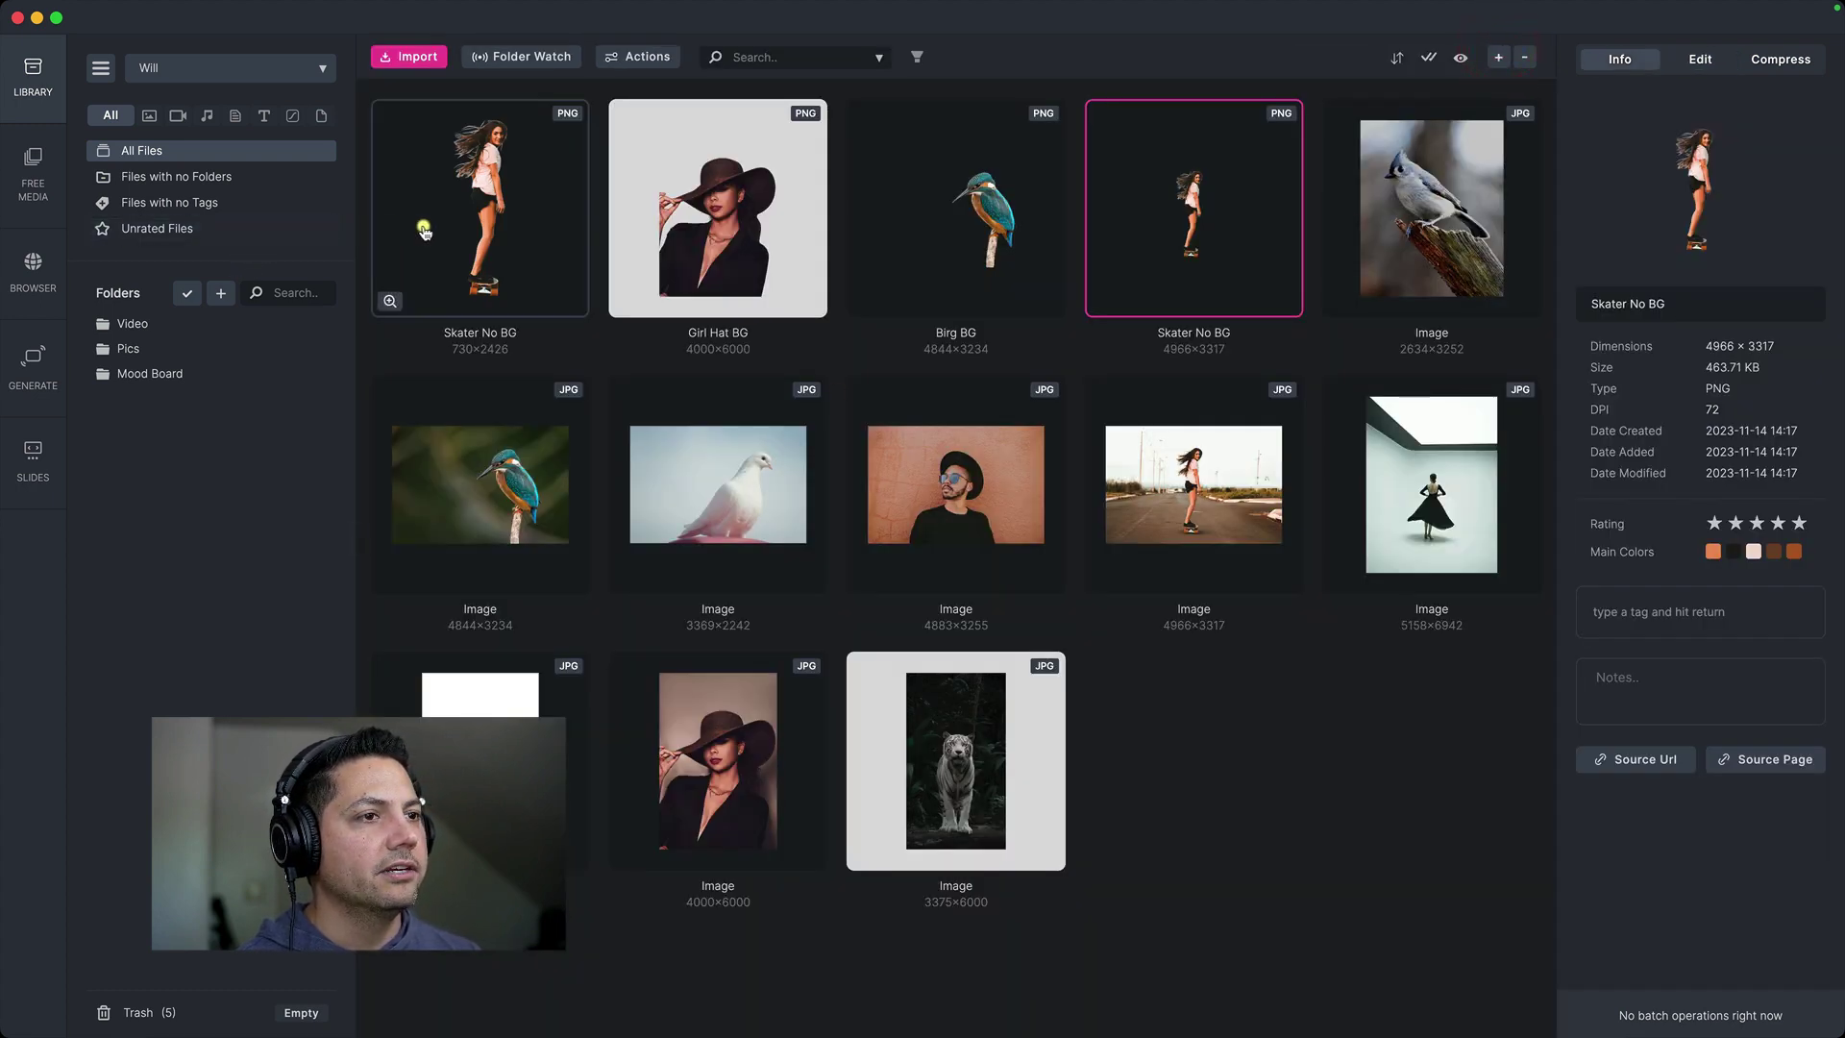
pyautogui.doubleClick(458, 213)
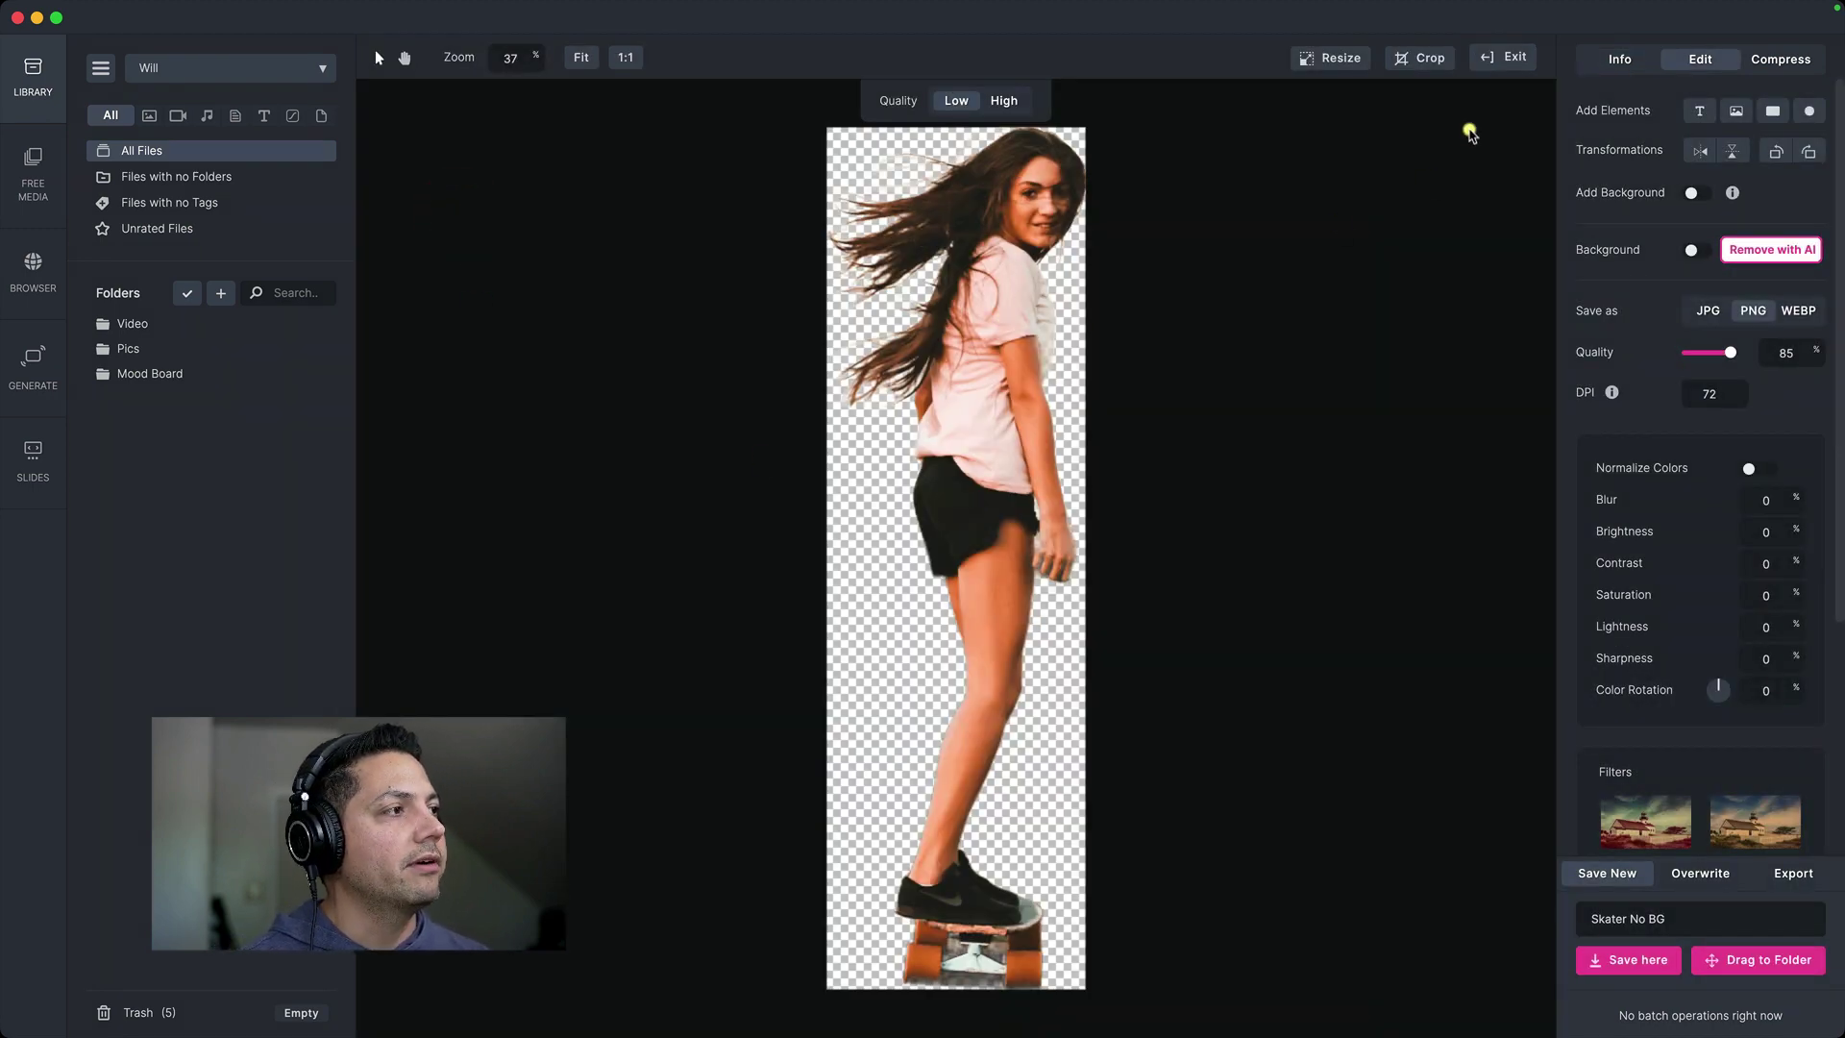
pyautogui.click(1494, 57)
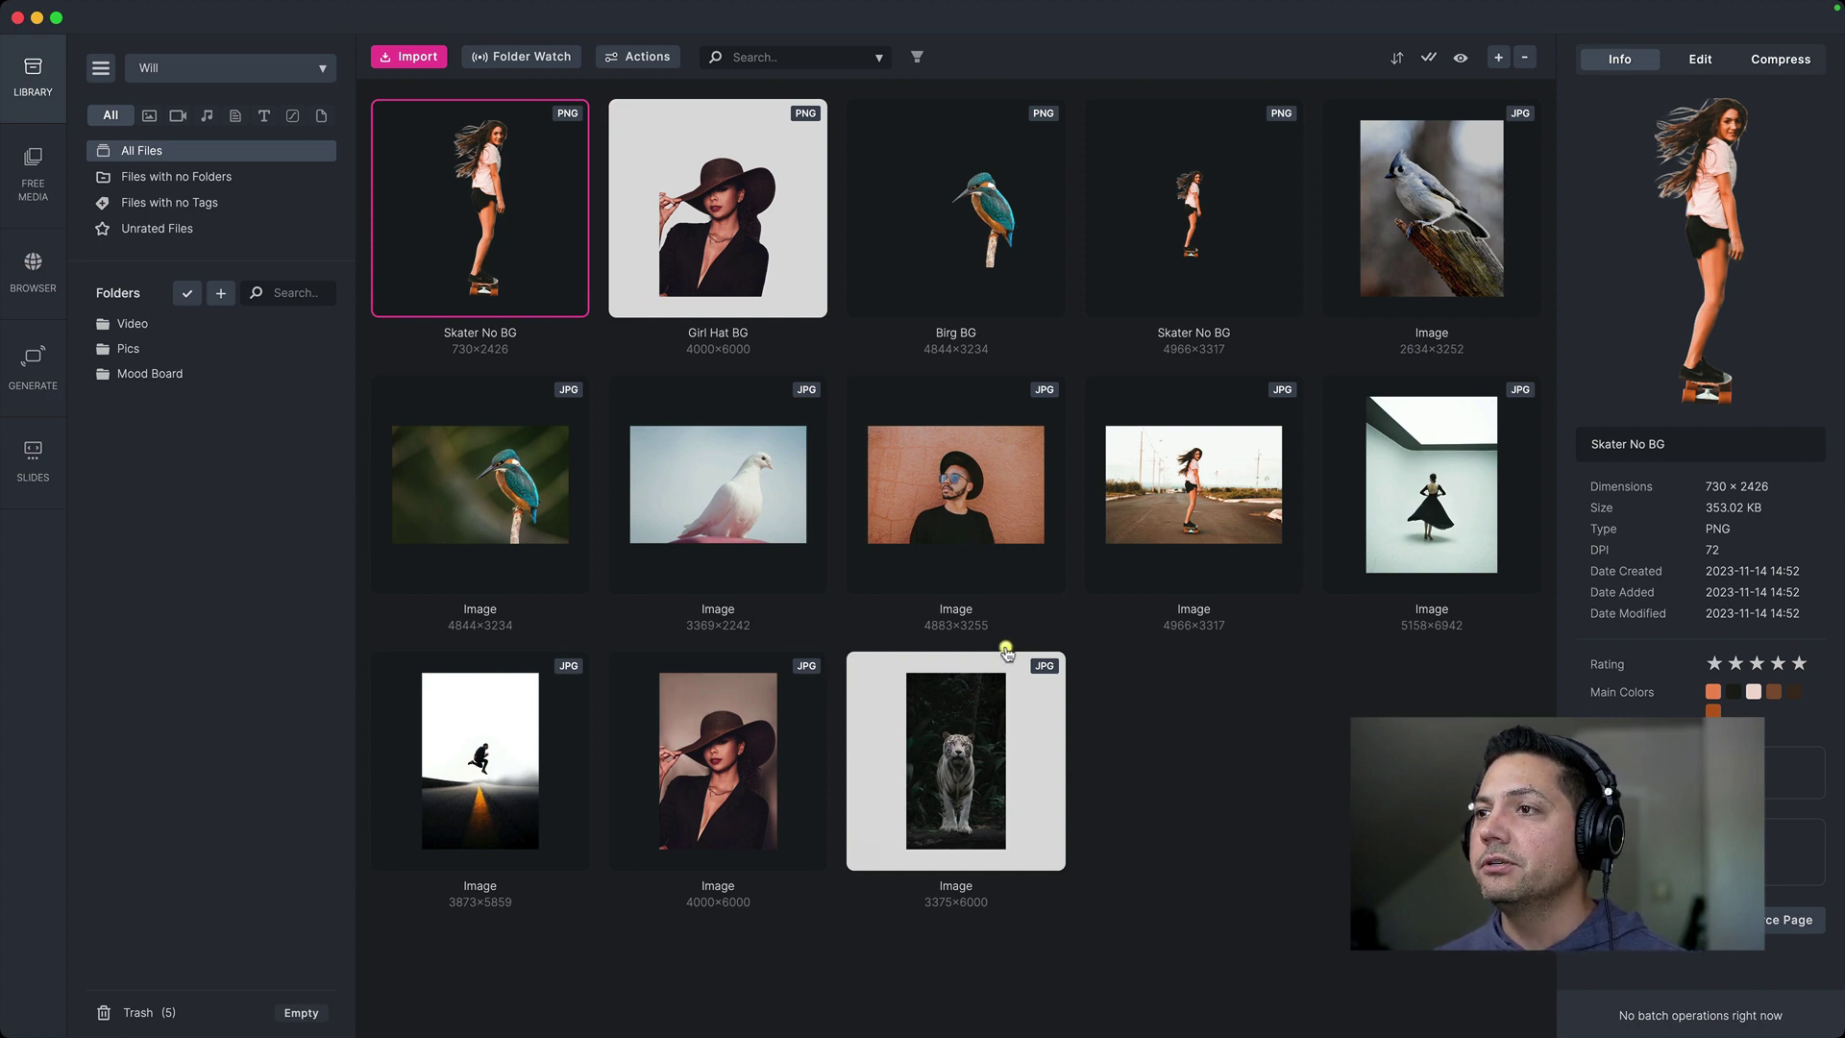
# Select the man-in-hat, jumping-man and dancer photos together.
pyautogui.click(972, 498)
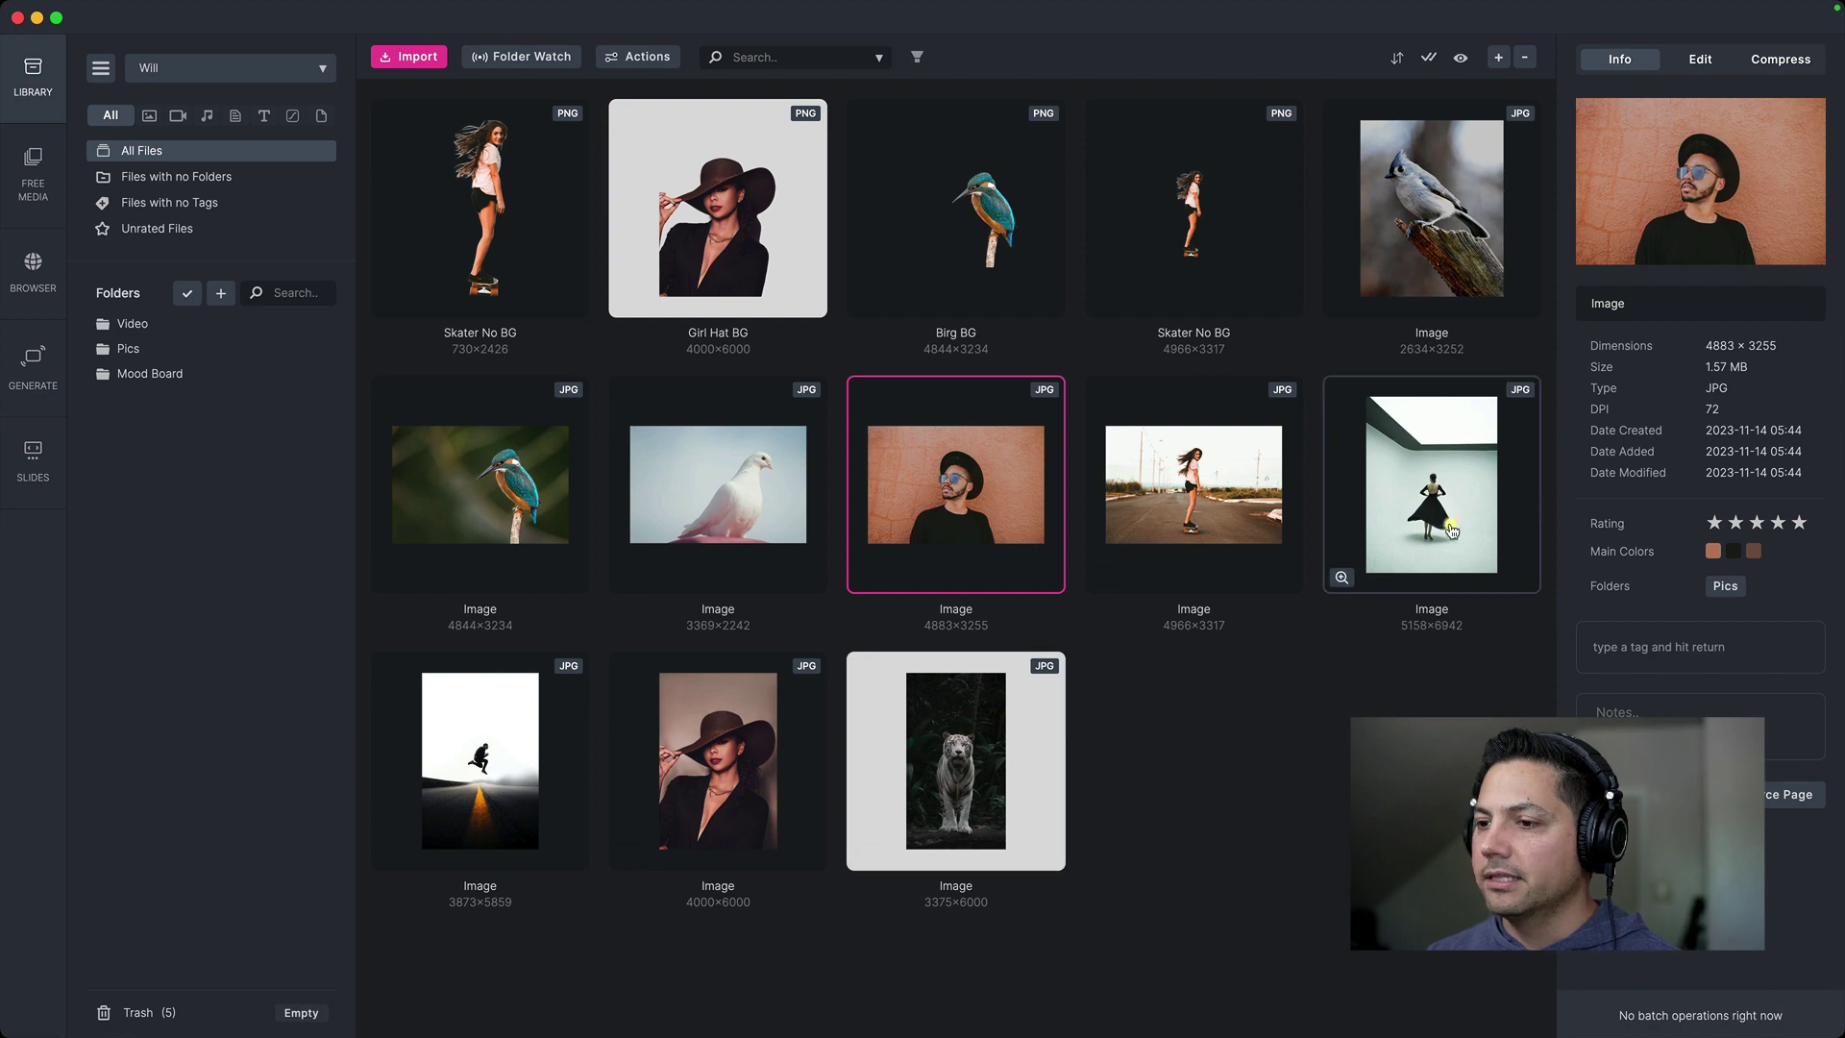
pyautogui.keyDown('super'); pyautogui.click(471, 768); pyautogui.keyUp('super')
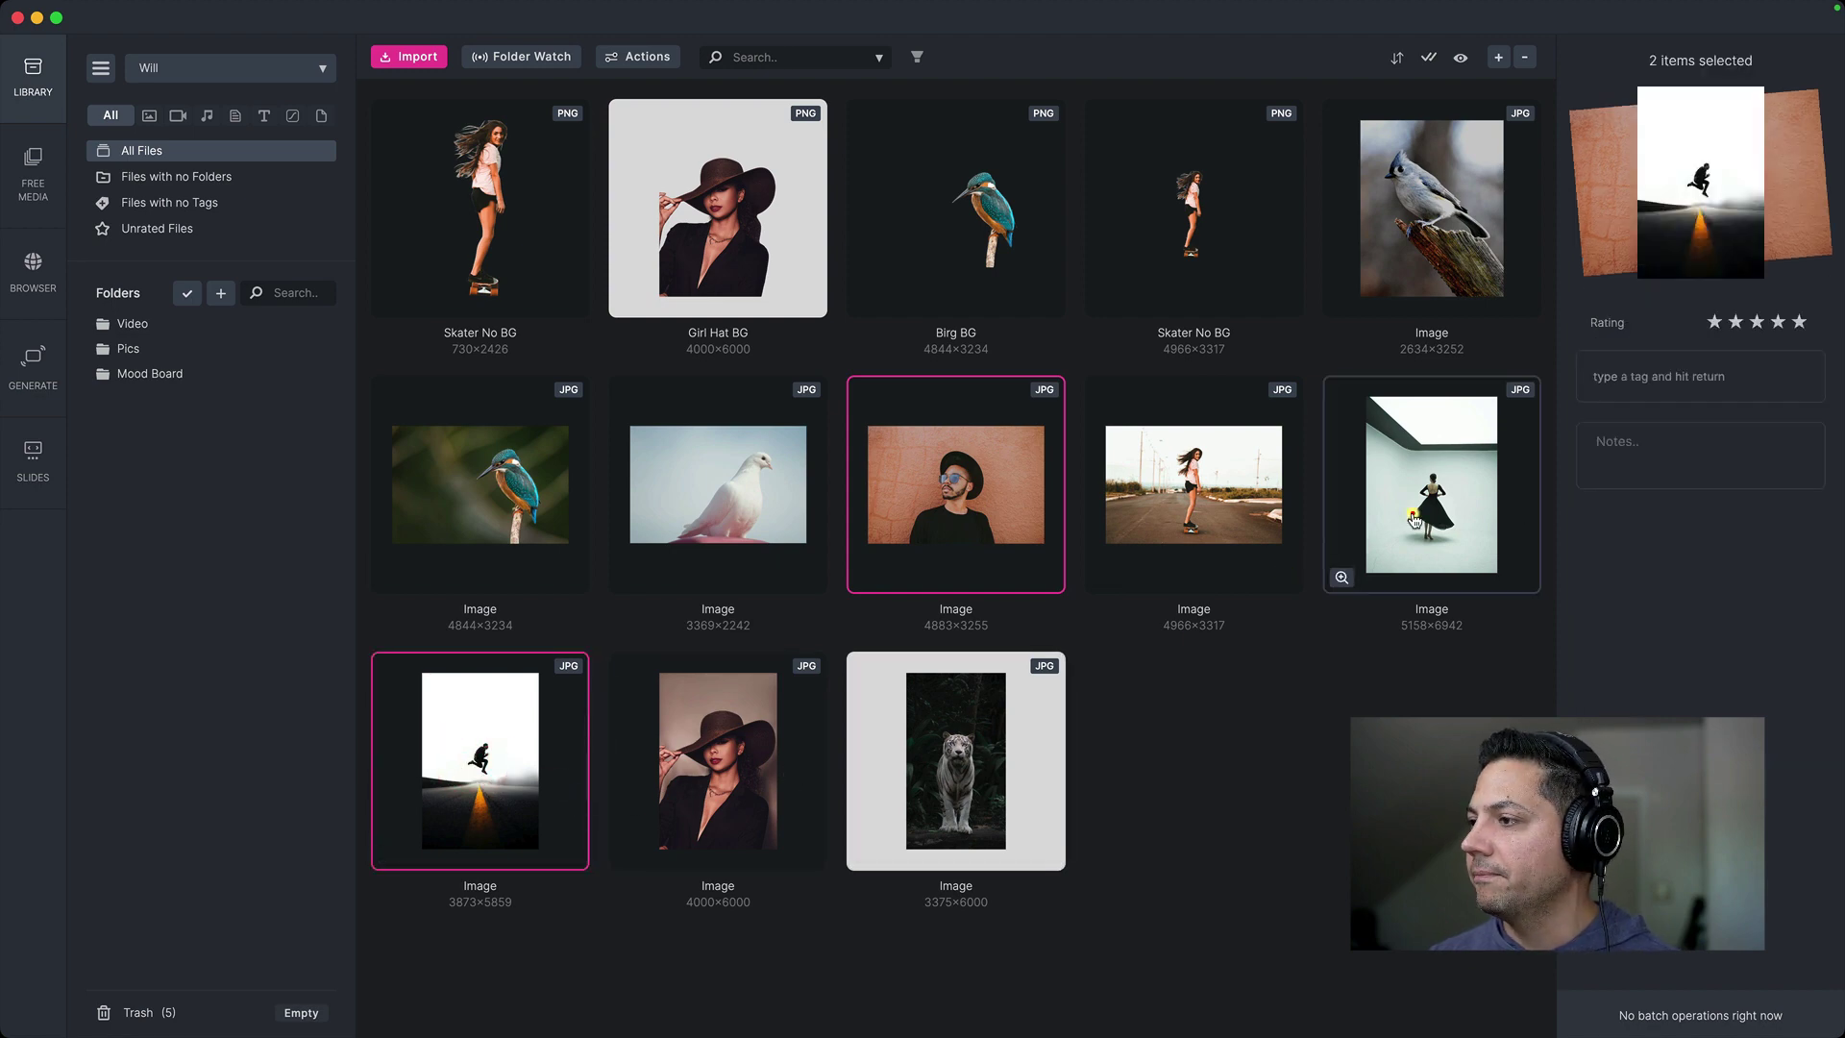
pyautogui.keyDown('super'); pyautogui.click(1365, 538); pyautogui.keyUp('super')
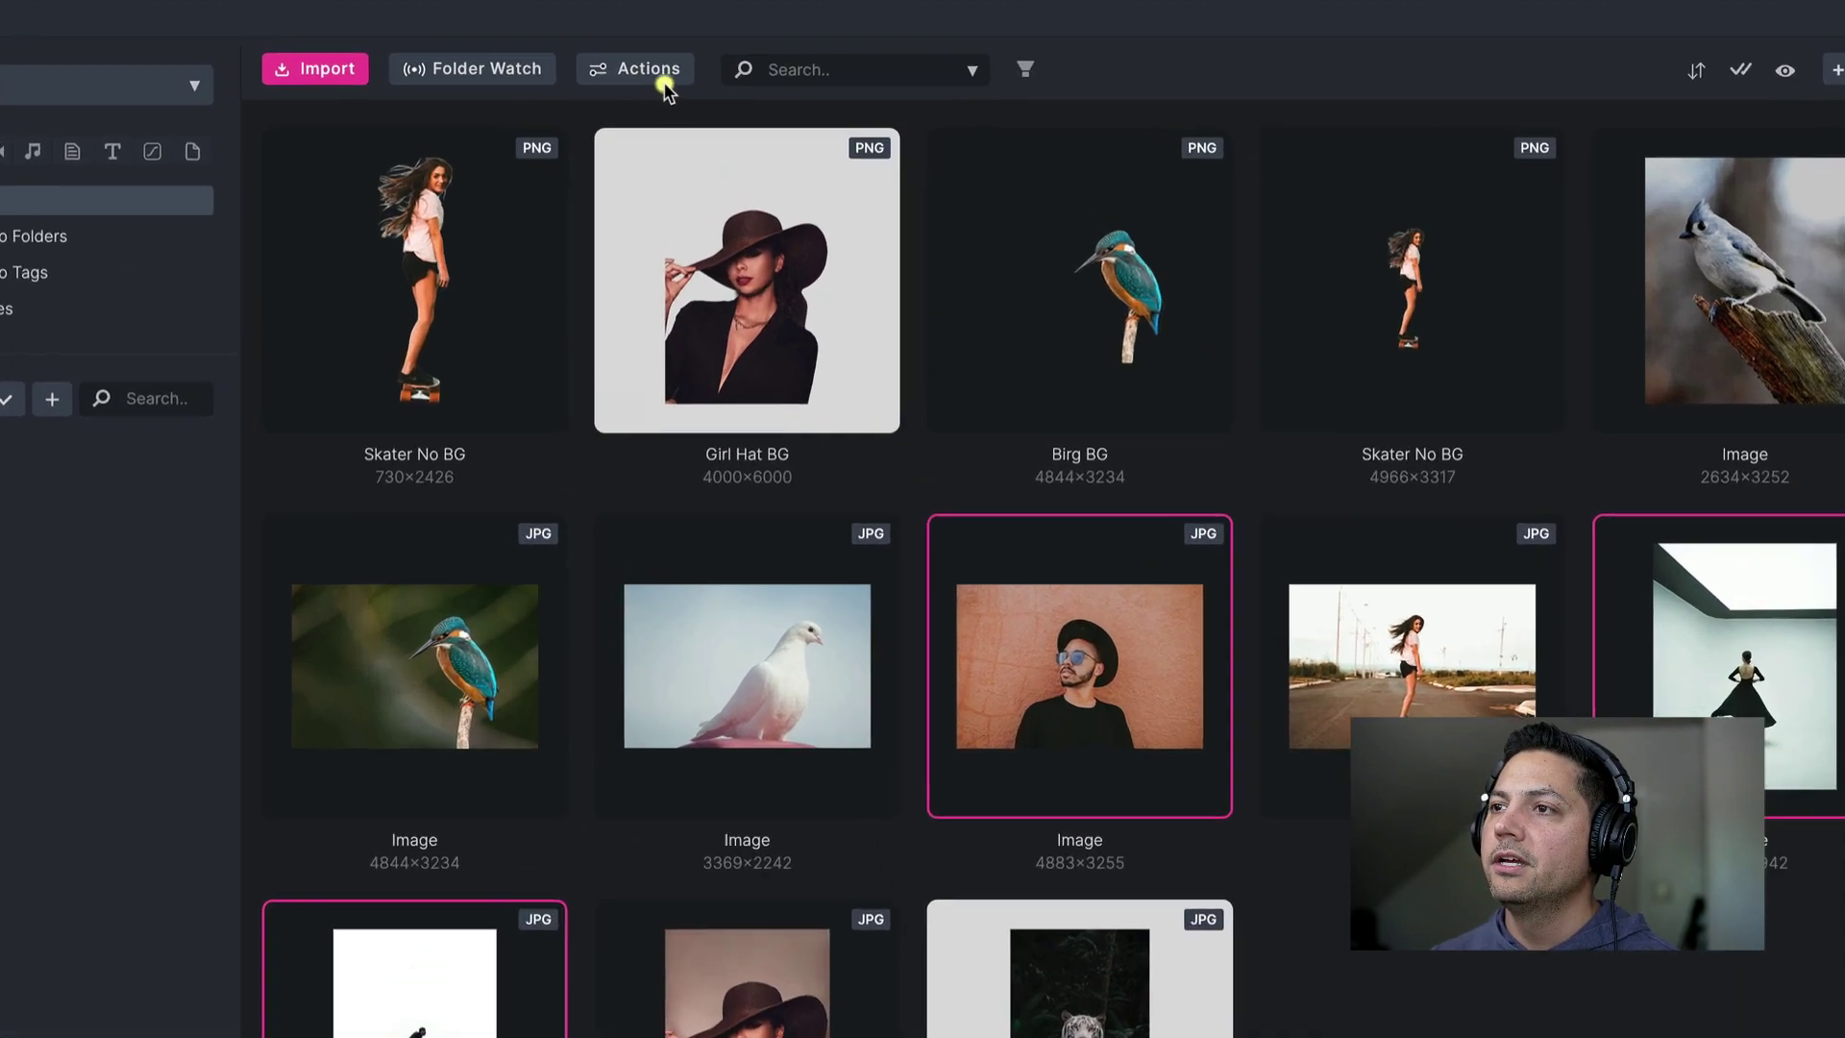
# Batch-remove their backgrounds with AI, saving the results as new PNG copies.
pyautogui.click(638, 57)
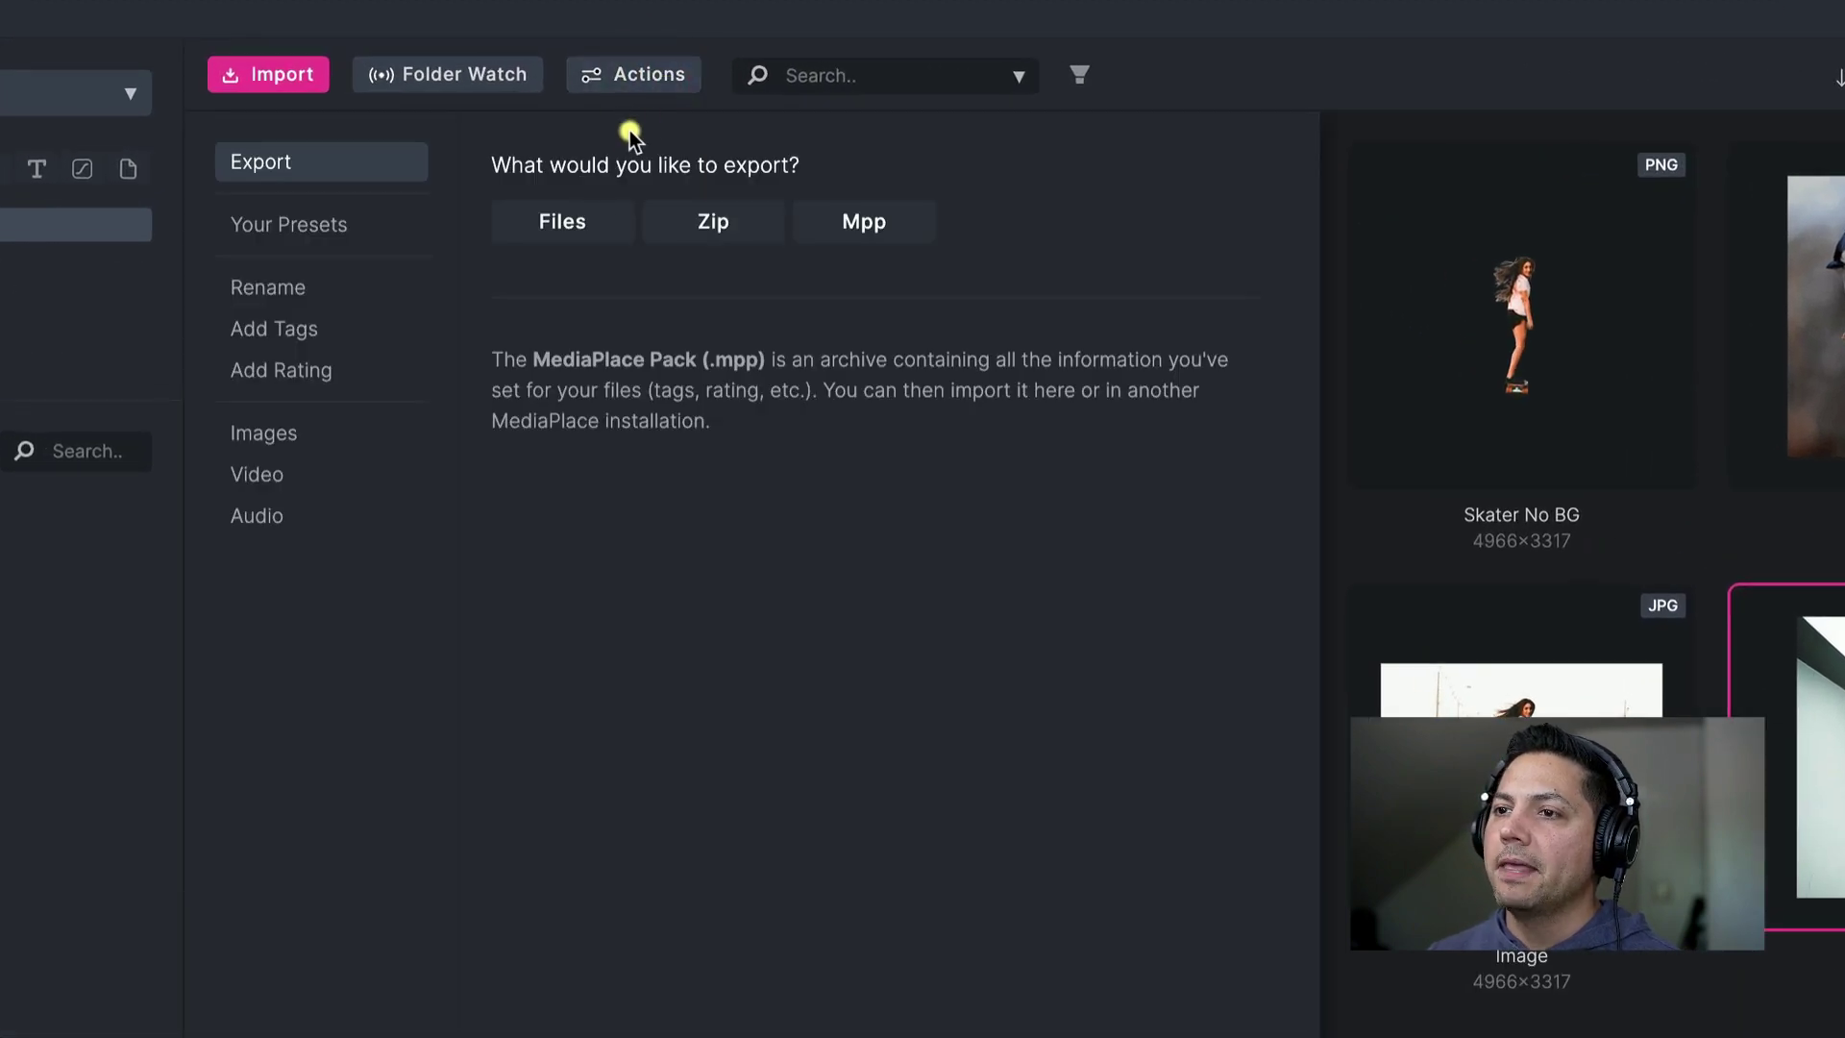
pyautogui.click(273, 448)
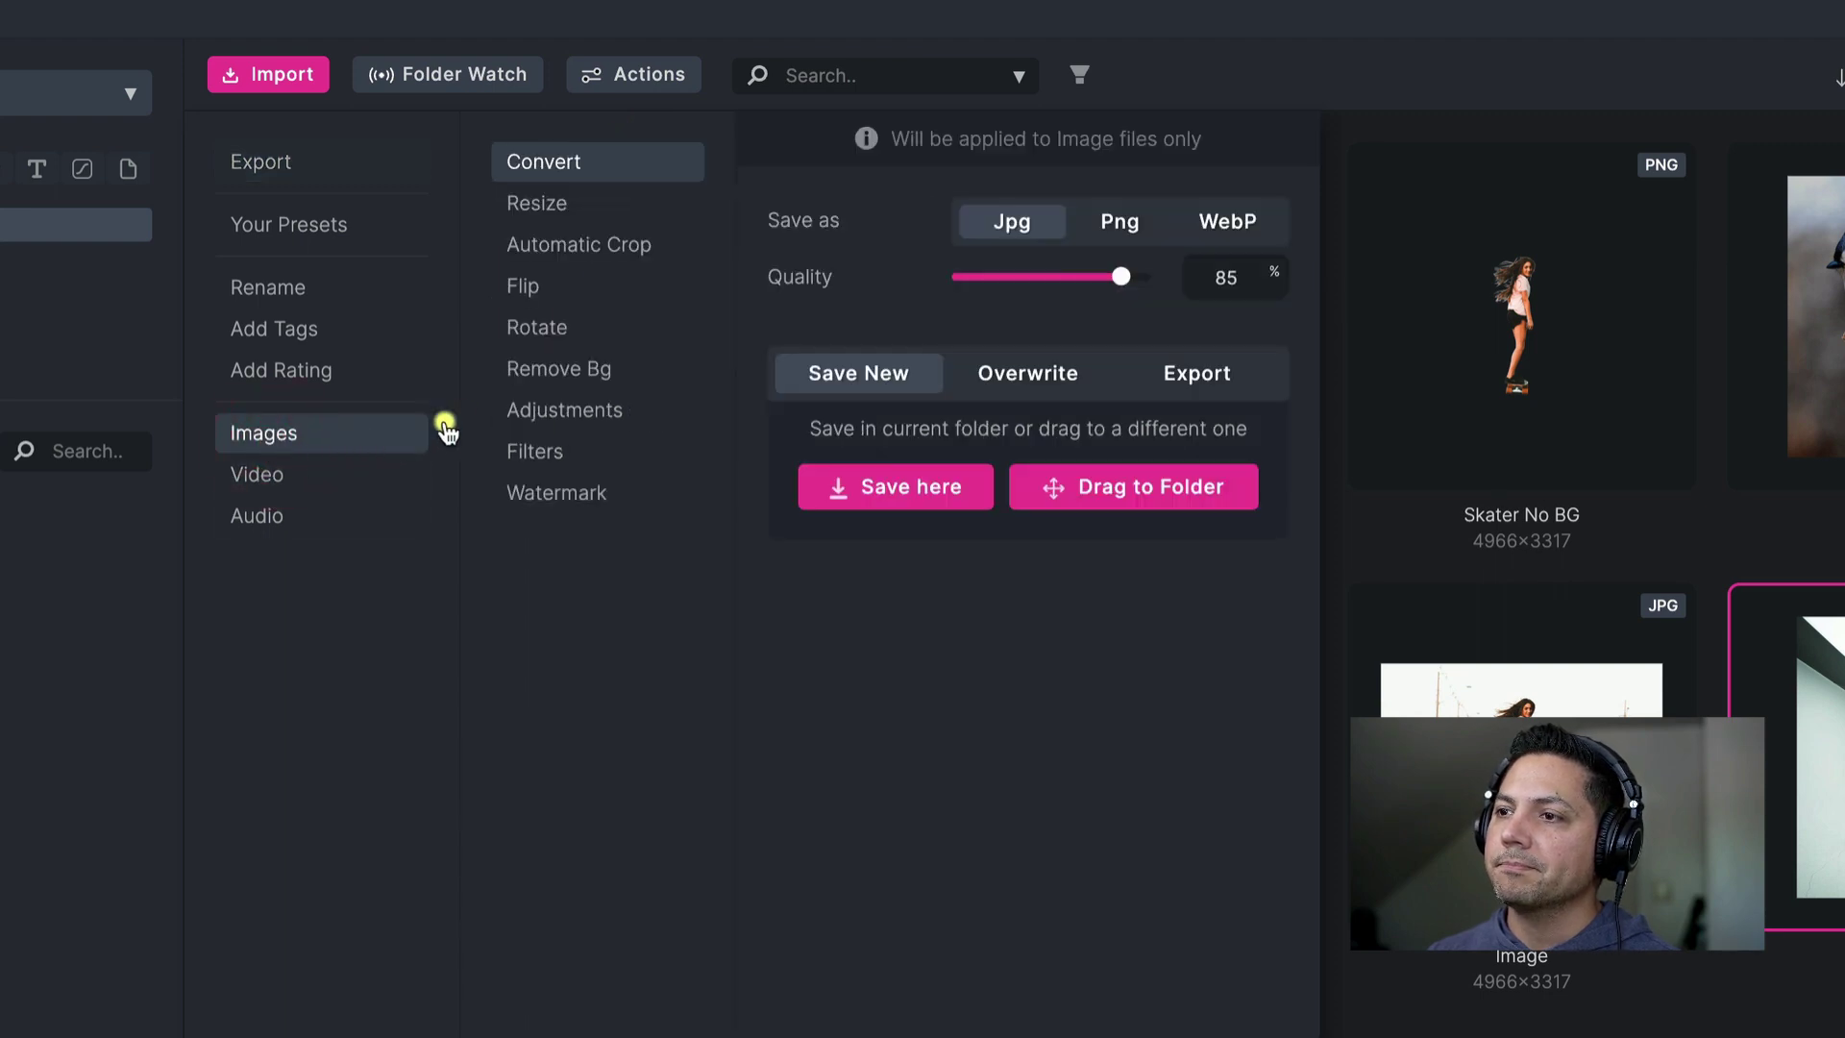
pyautogui.click(557, 372)
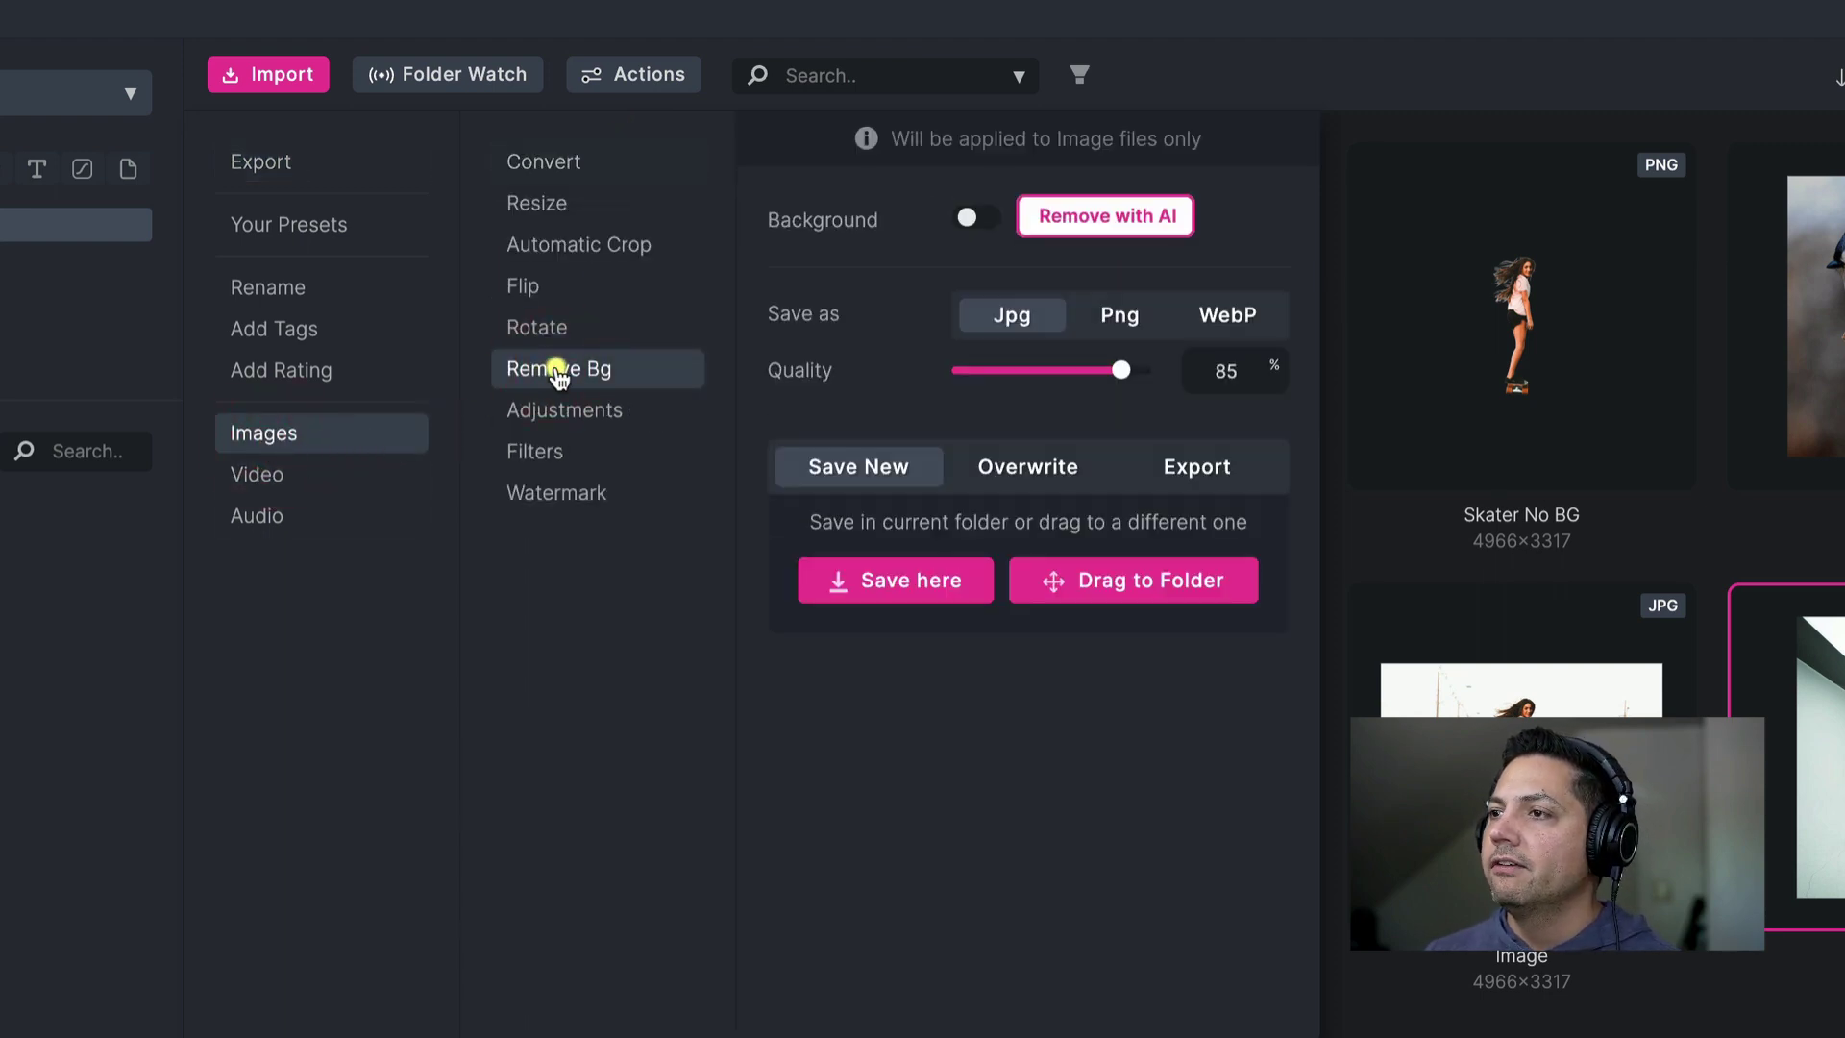
pyautogui.click(970, 219)
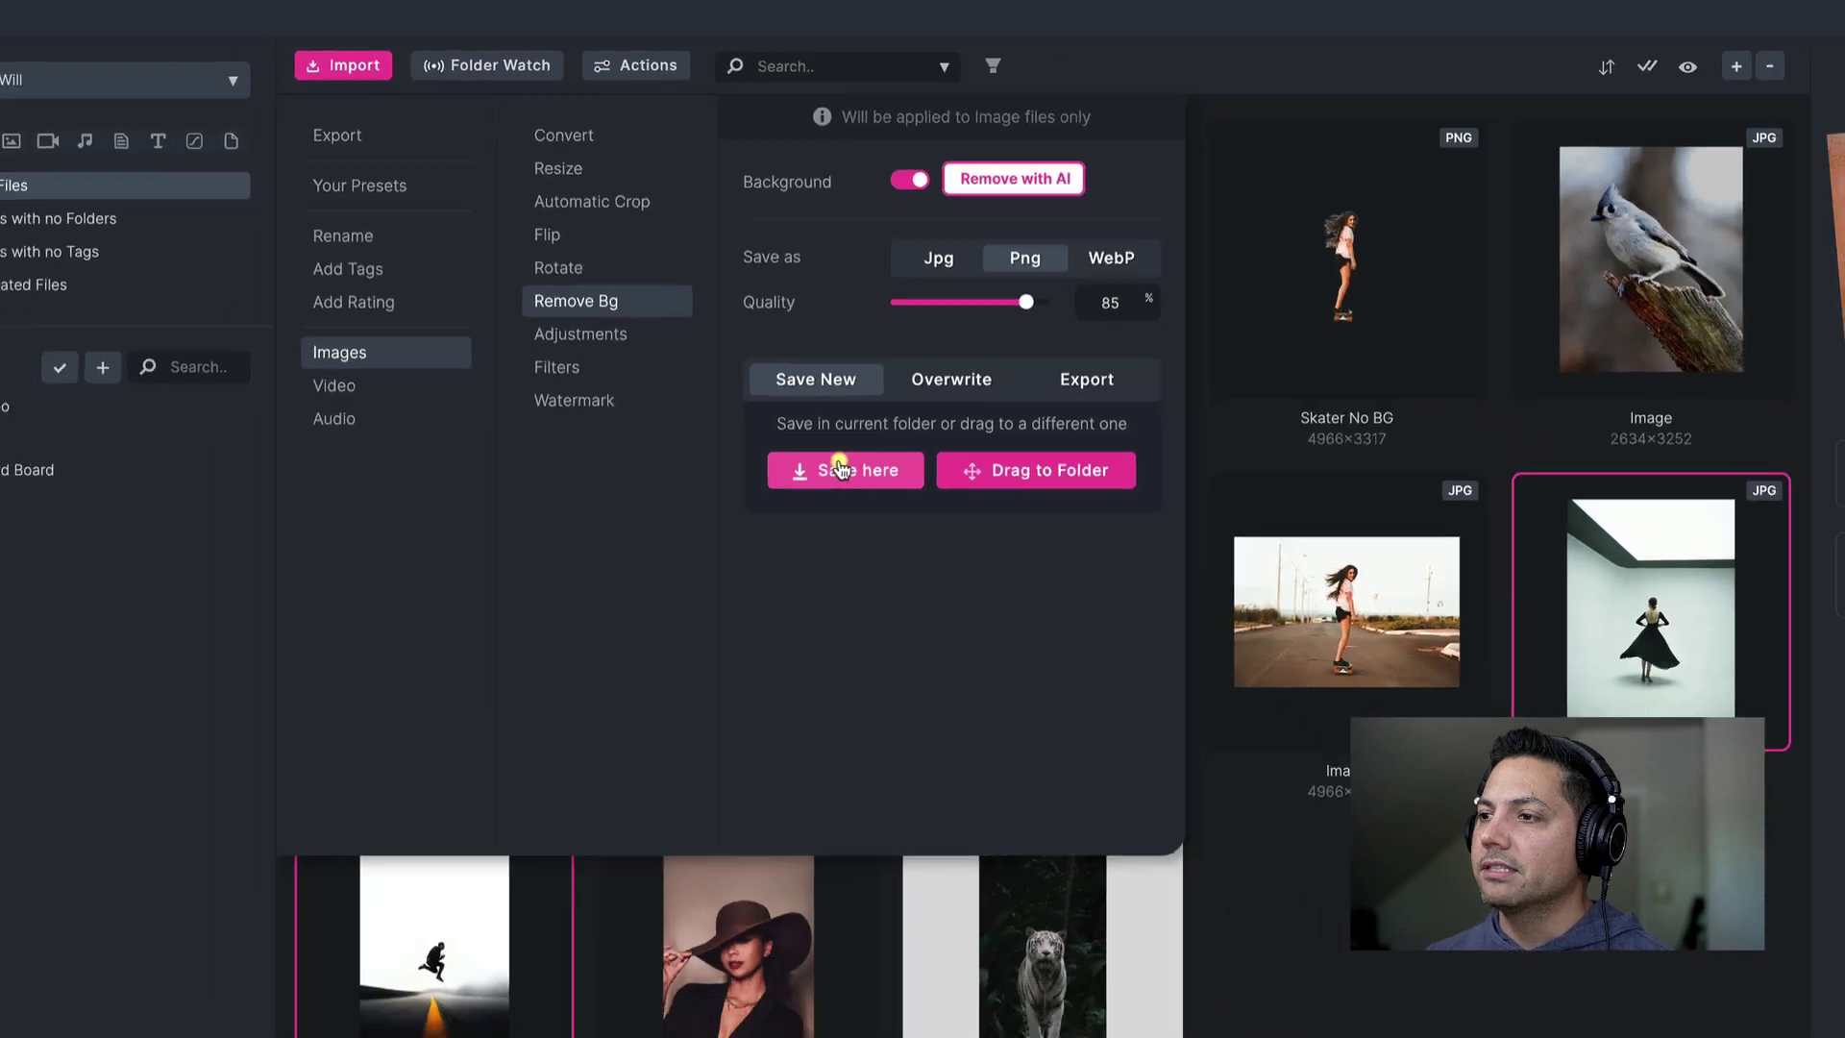
pyautogui.click(885, 580)
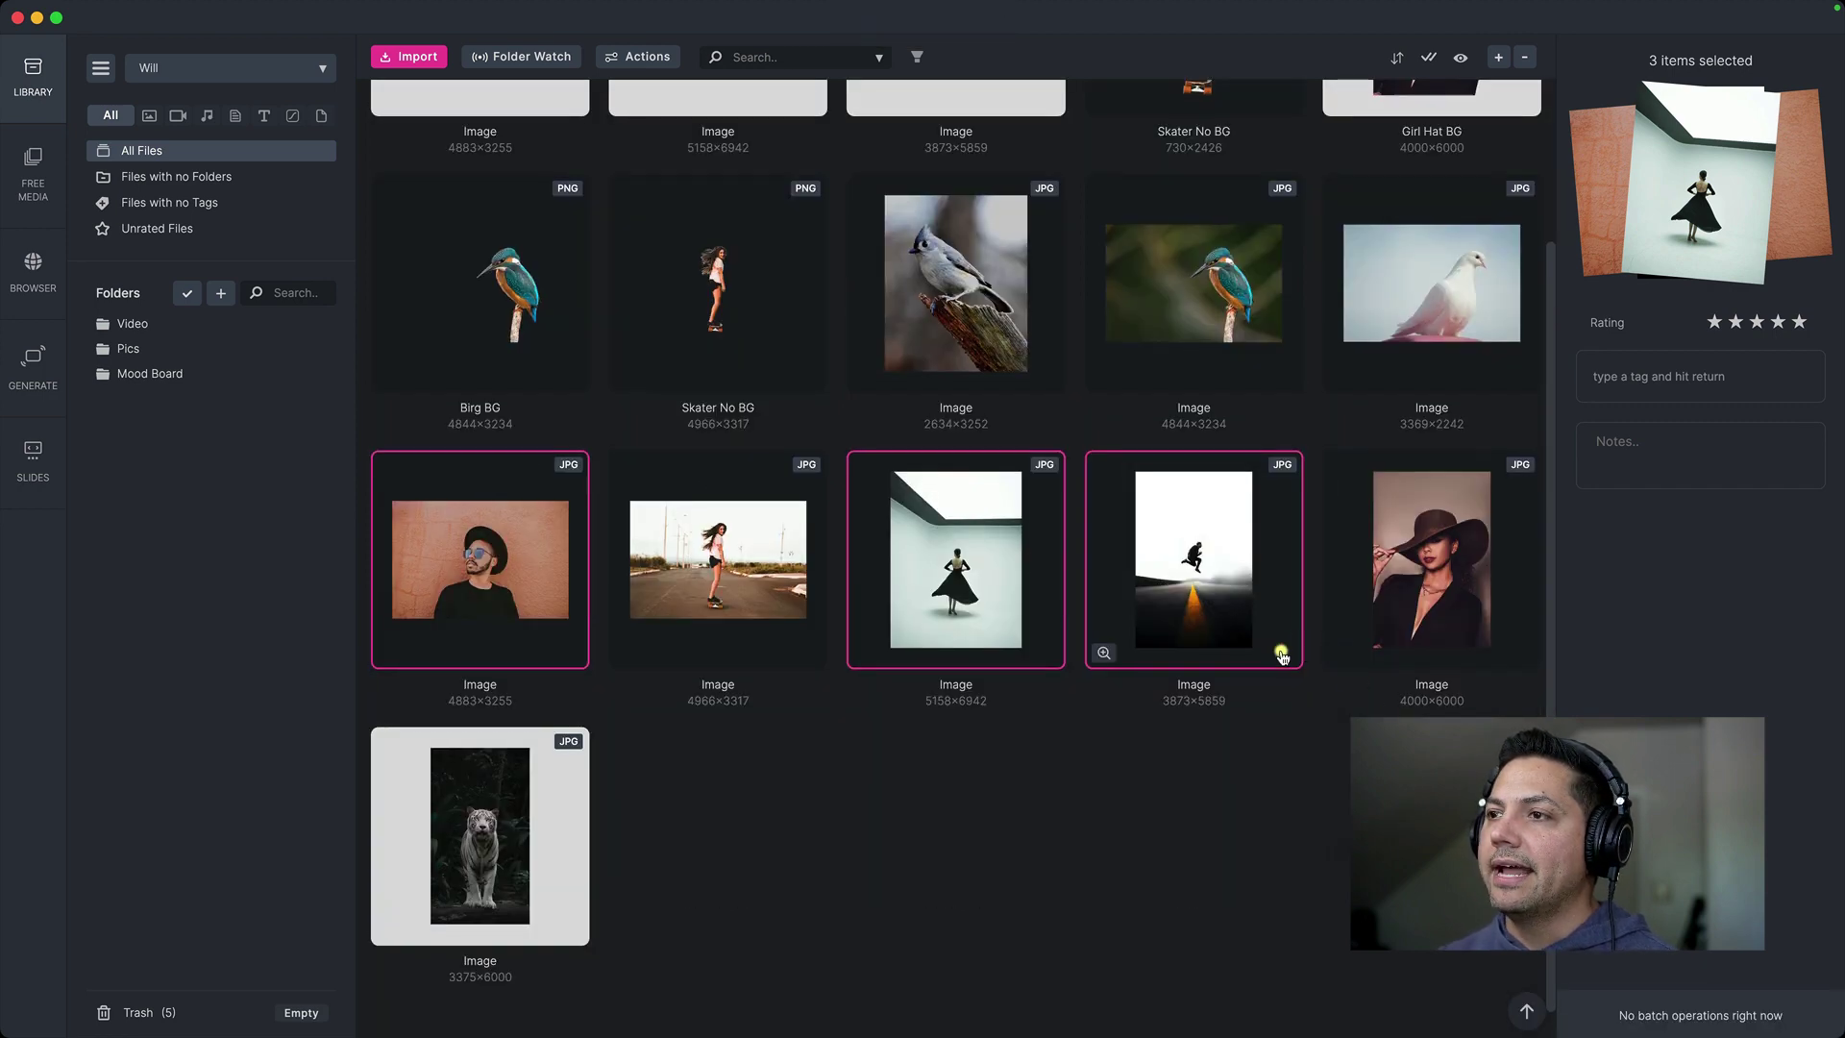
# Preview the new dancer and jumping-man PNG cutouts, then clear the library selection.
pyautogui.scroll(3, 519, 277)
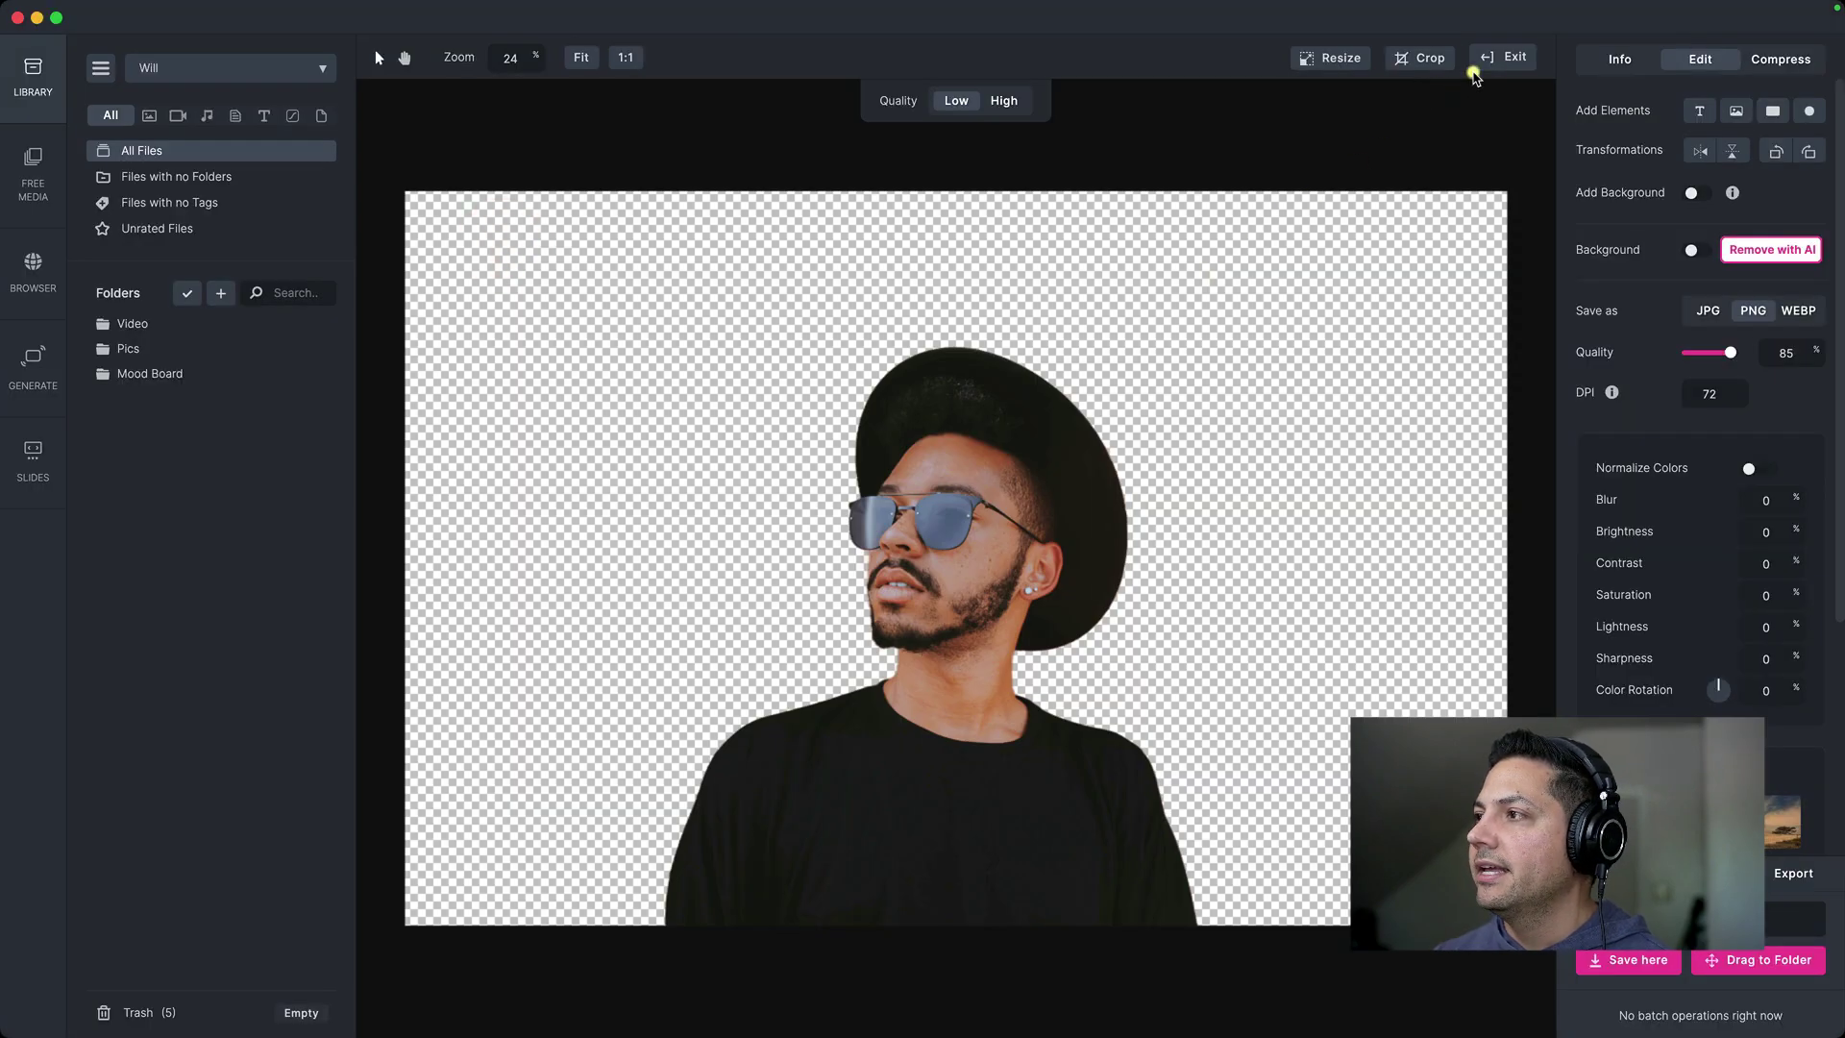
pyautogui.click(1499, 57)
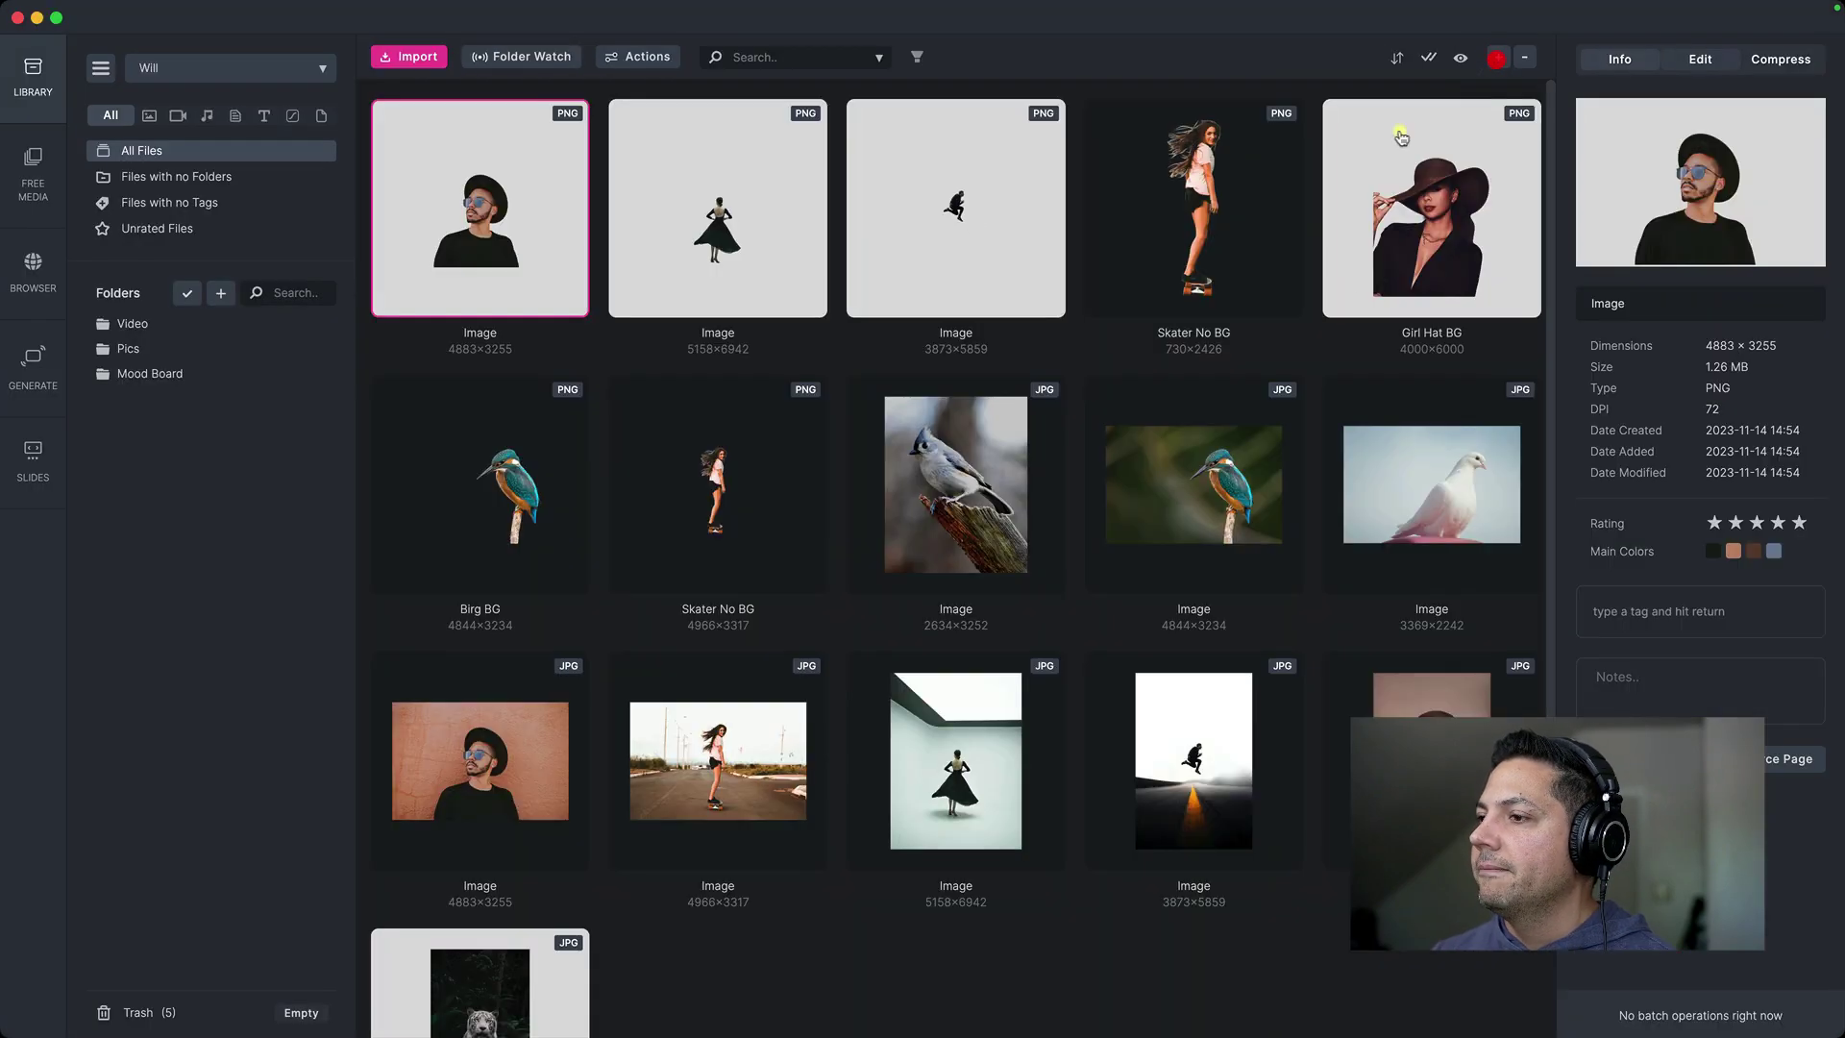
pyautogui.doubleClick(762, 209)
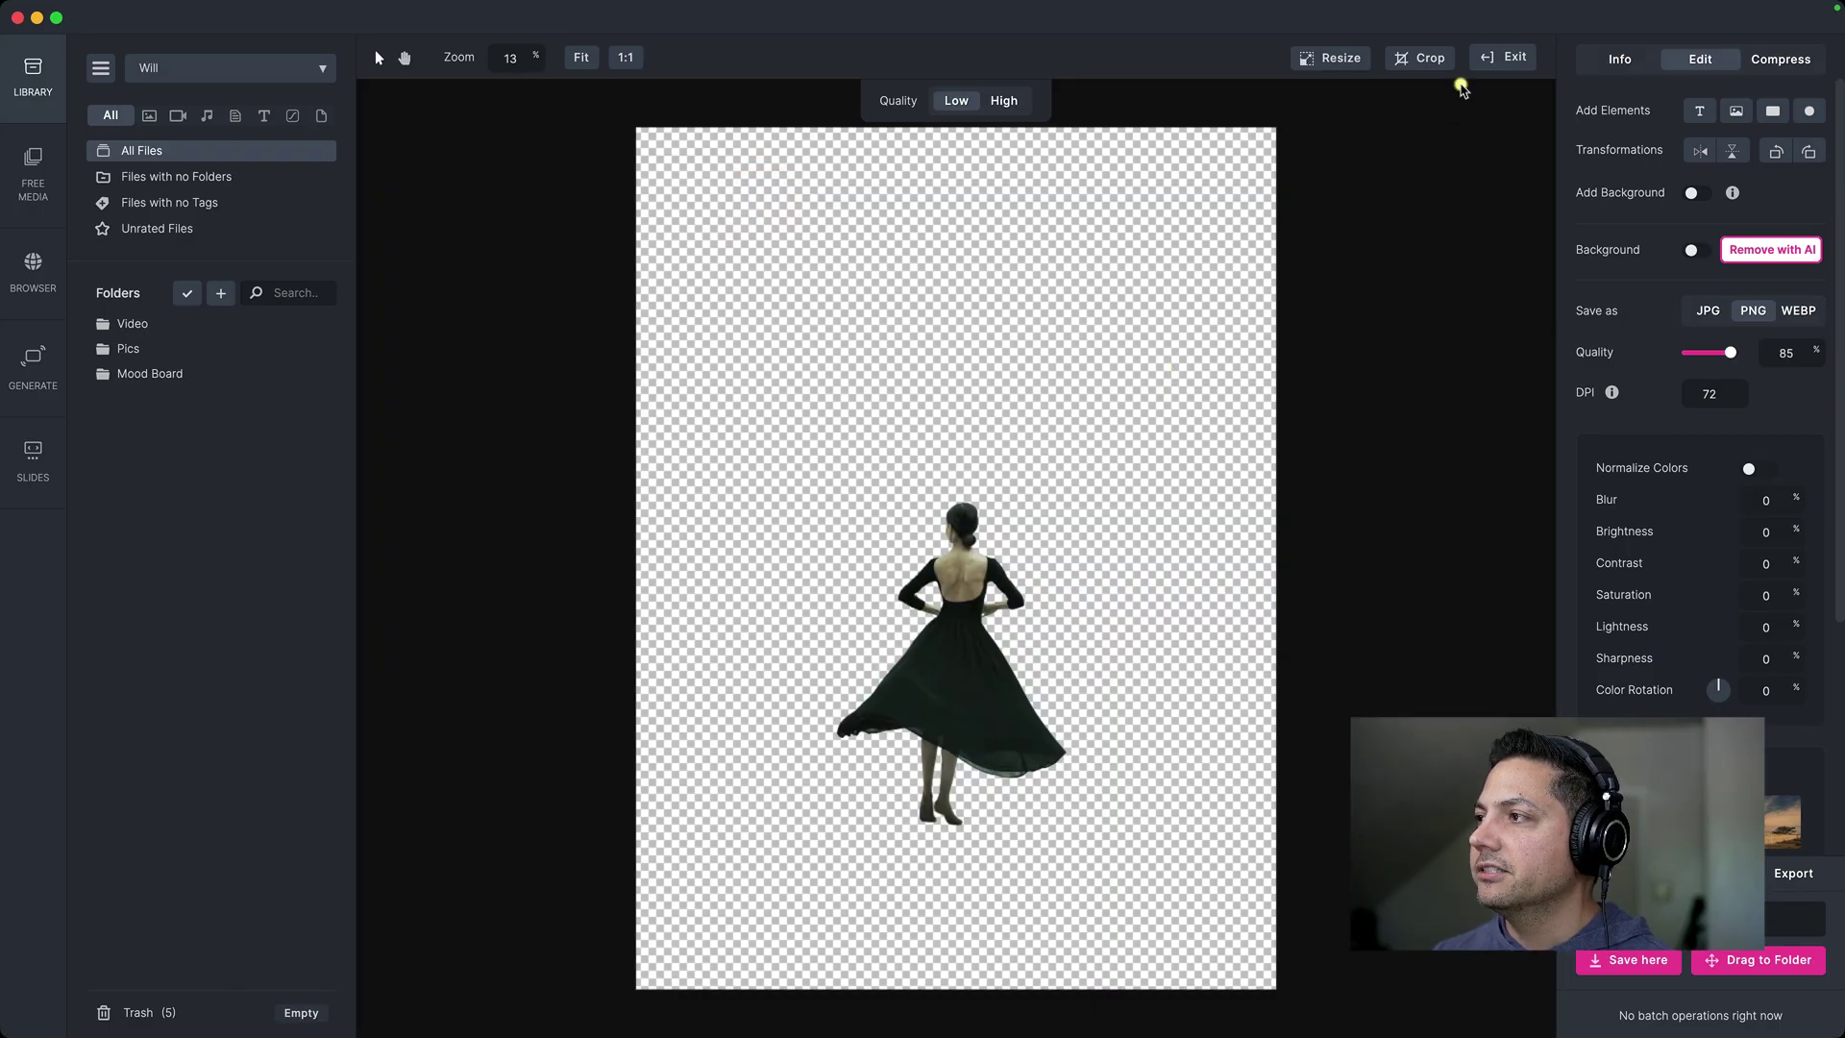
pyautogui.click(1480, 59)
pyautogui.doubleClick(956, 181)
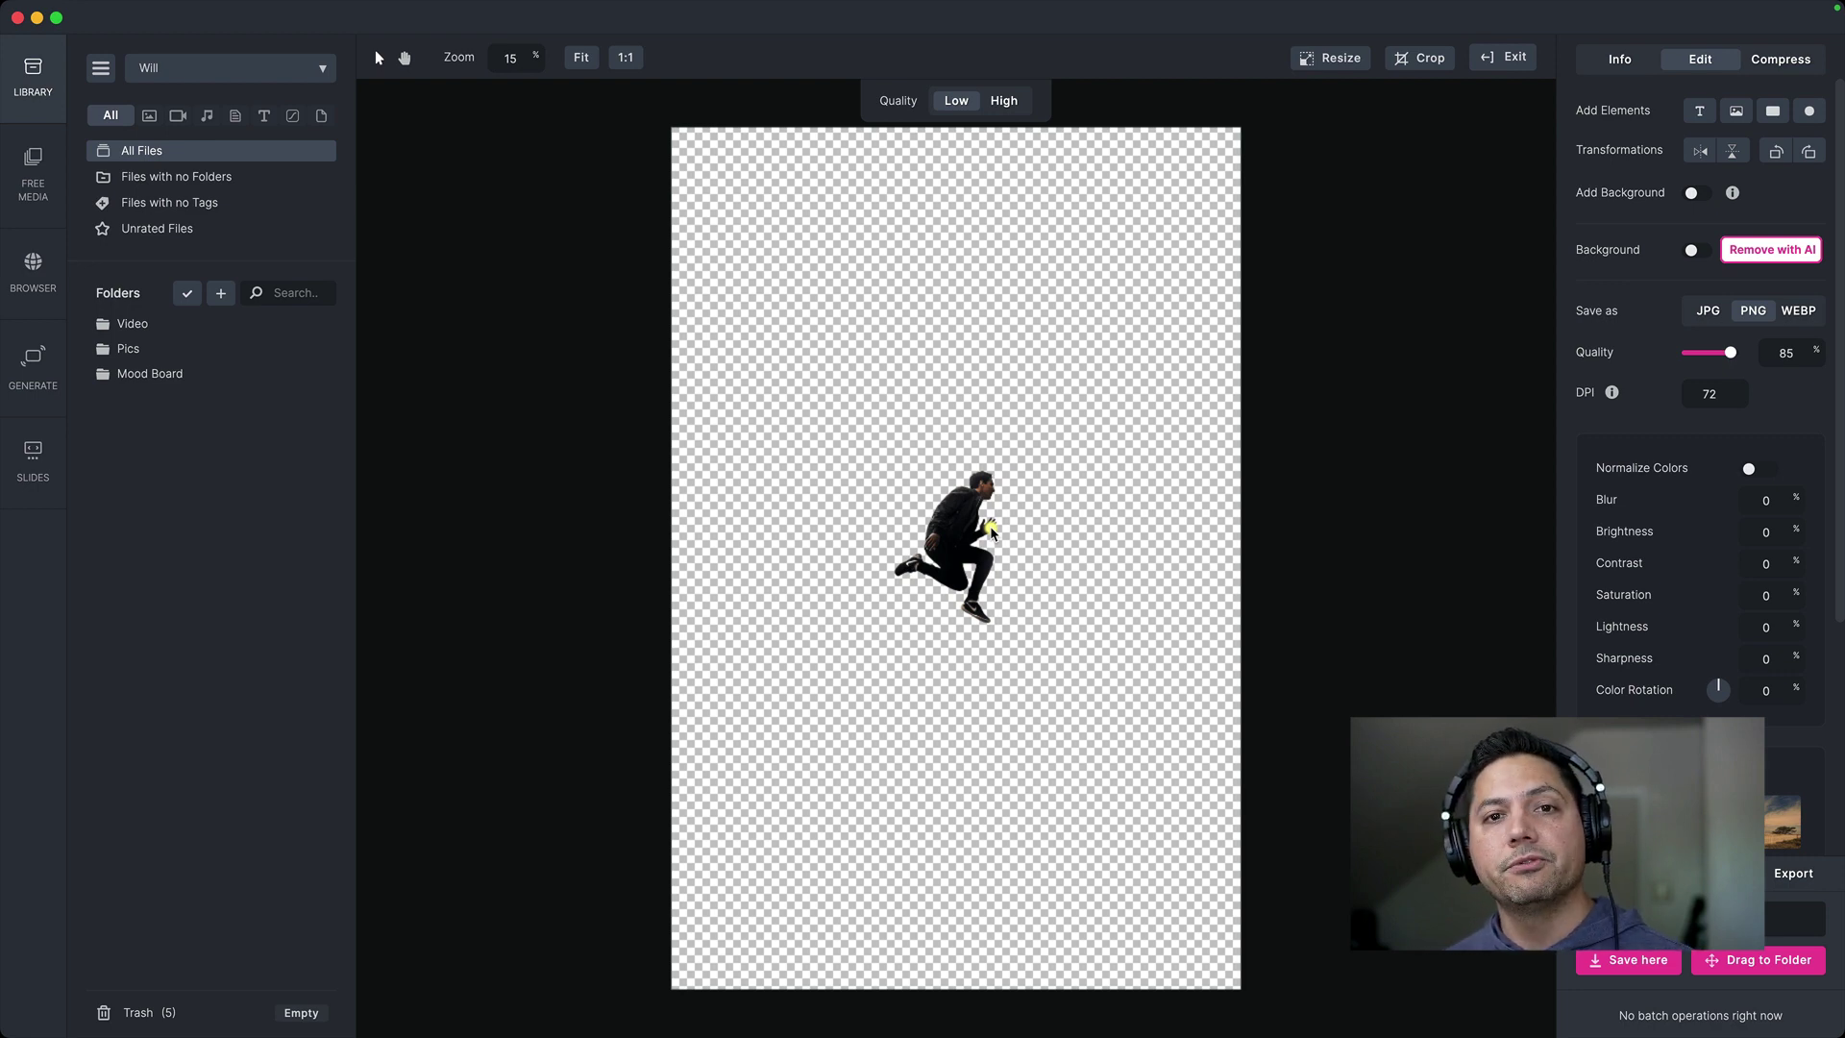
pyautogui.click(1503, 56)
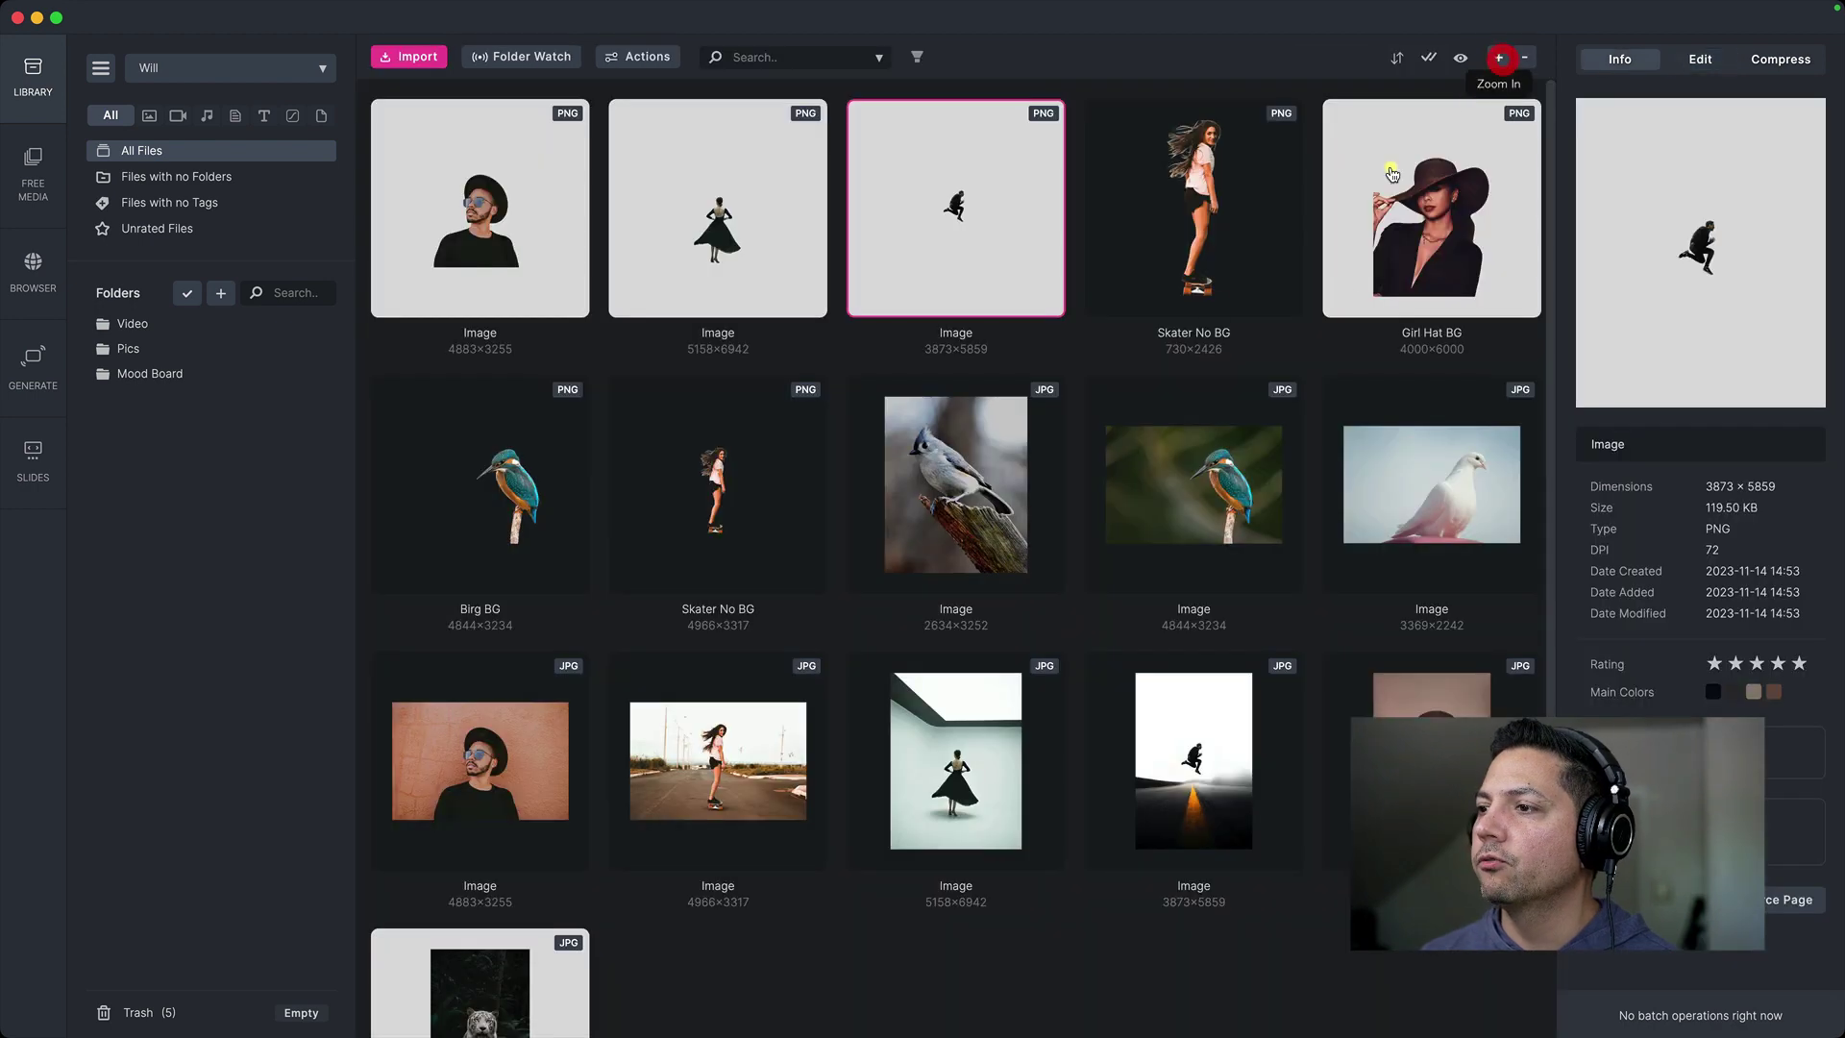
pyautogui.click(1096, 366)
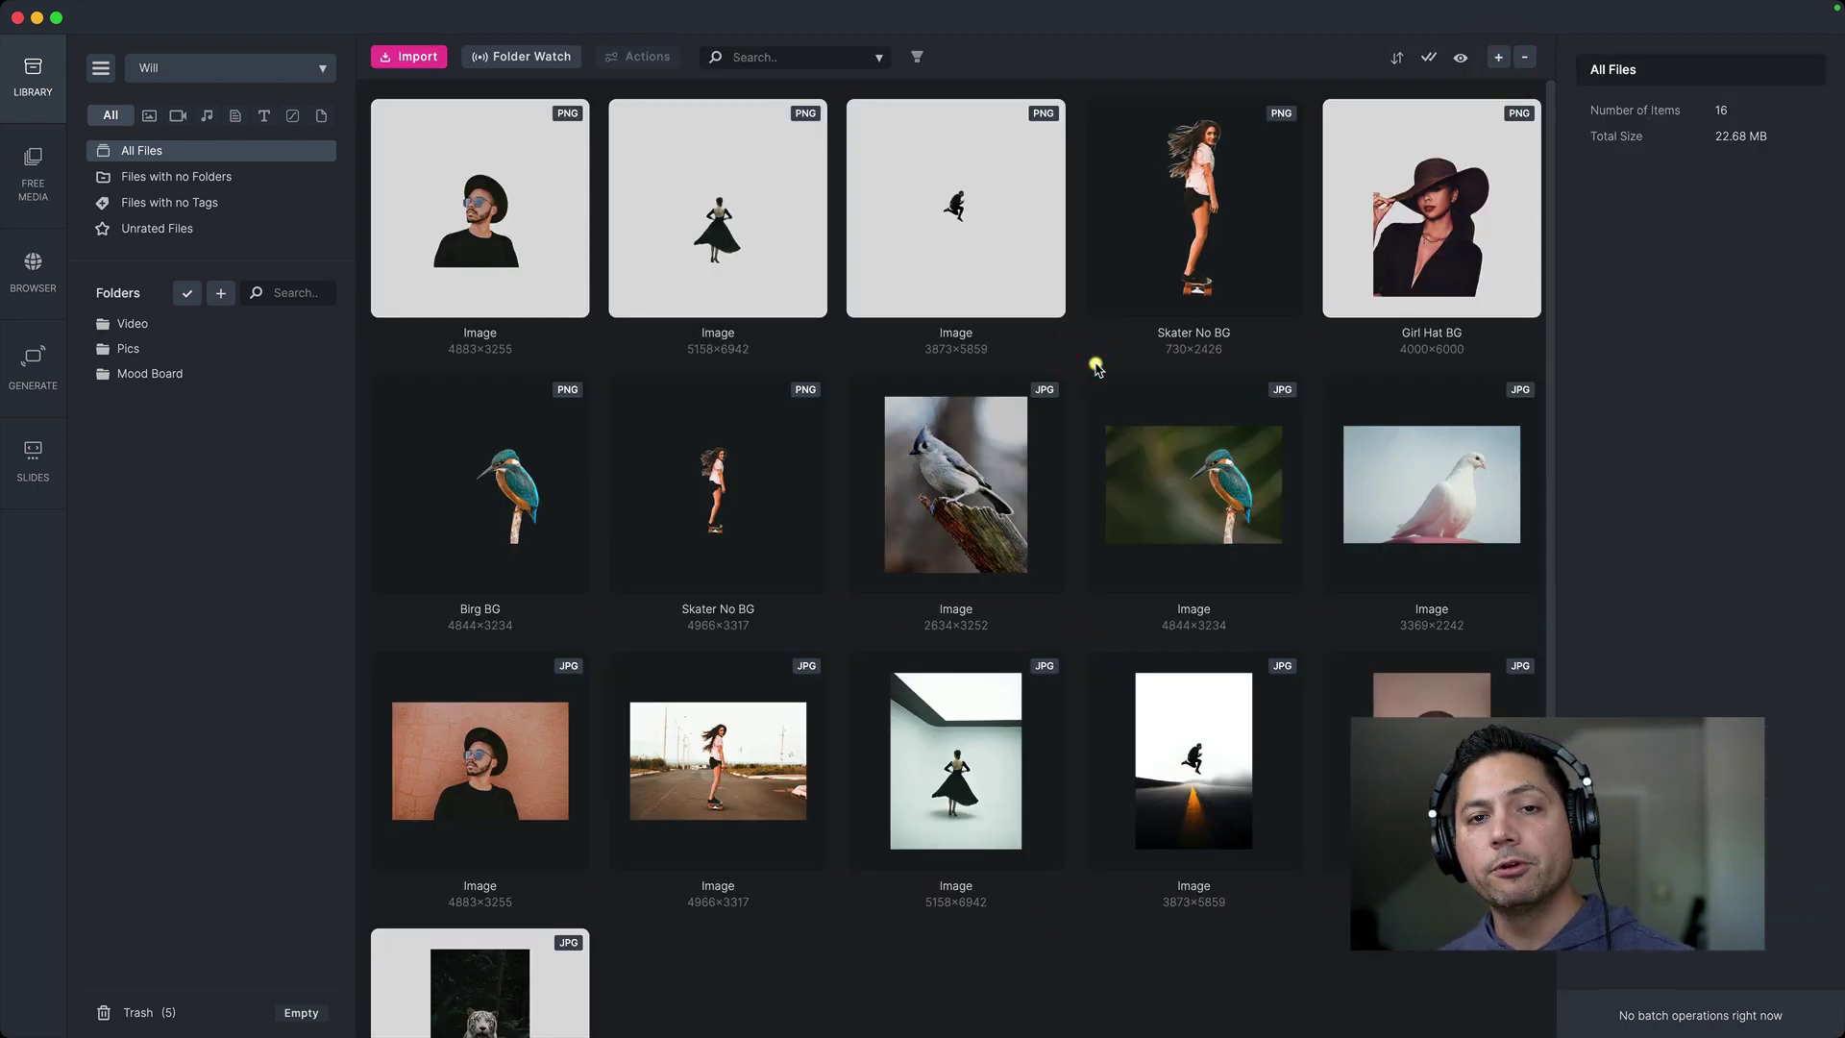